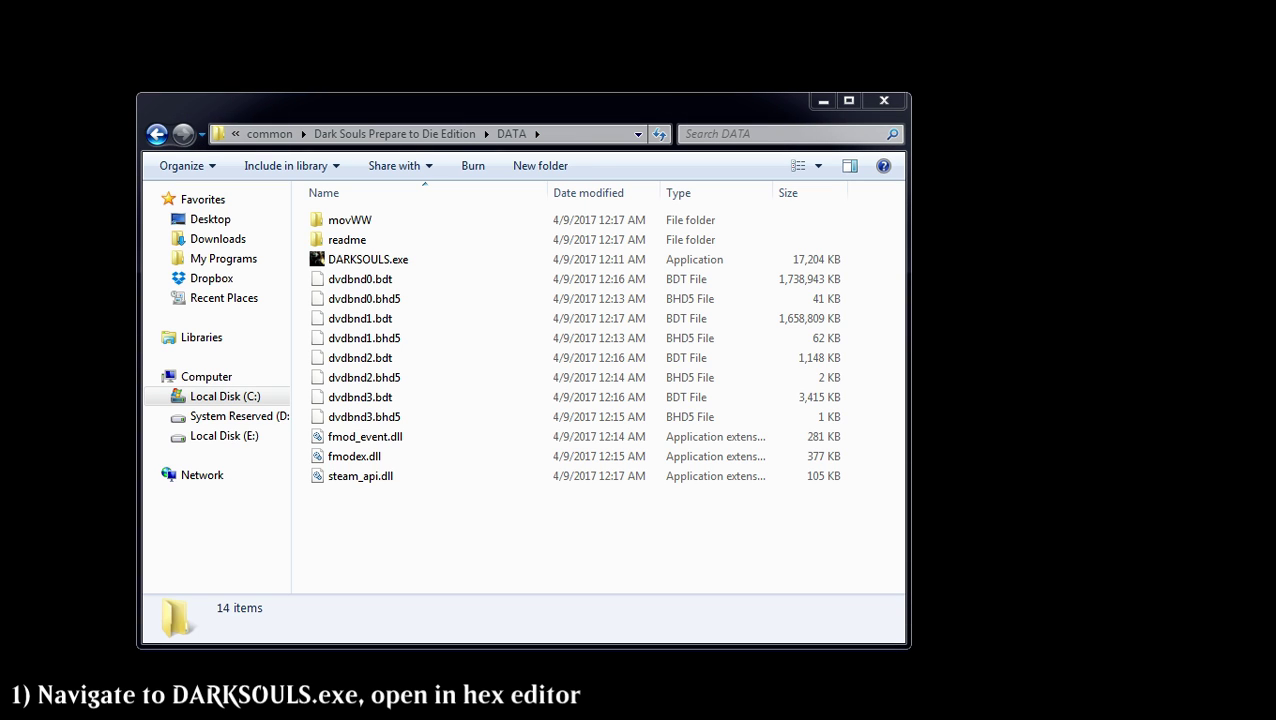
# Arrange the DATA folder and HxD windows side by side and open DARKSOULS.exe in HxD.
pyautogui.moveTo(1275, 103); pyautogui.dragTo(816, 103)
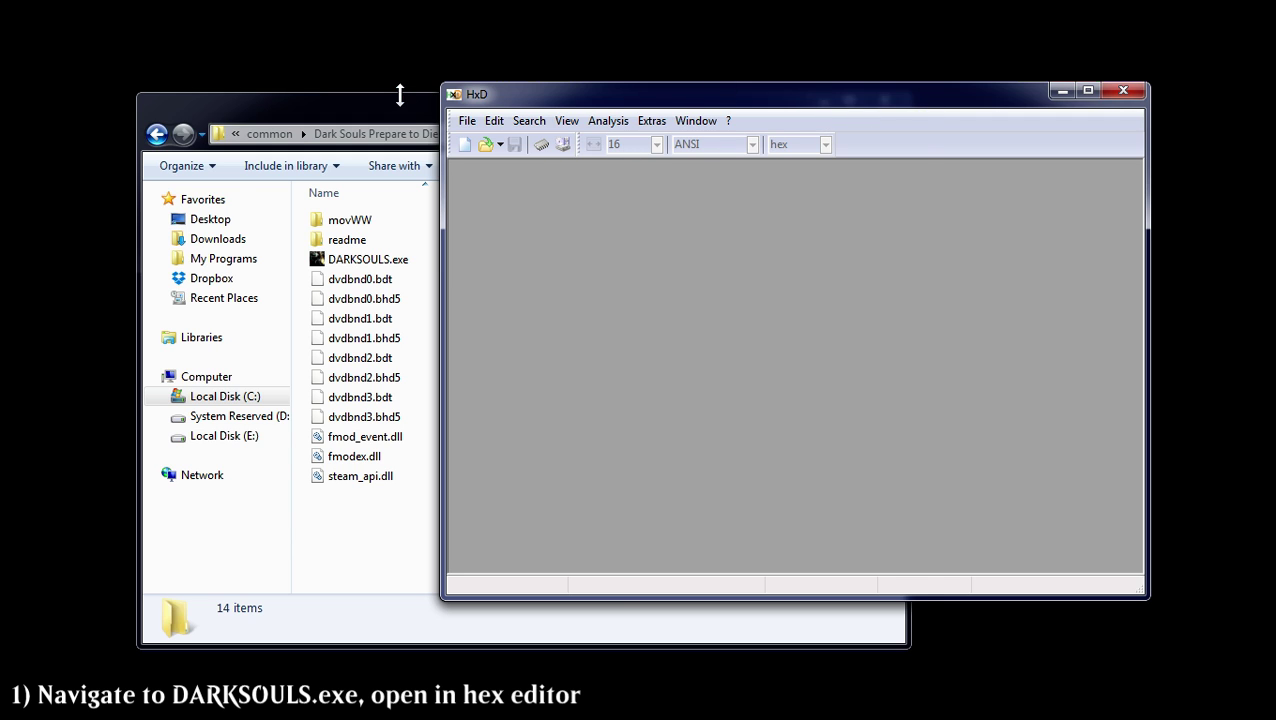
pyautogui.moveTo(399, 98); pyautogui.dragTo(298, 101)
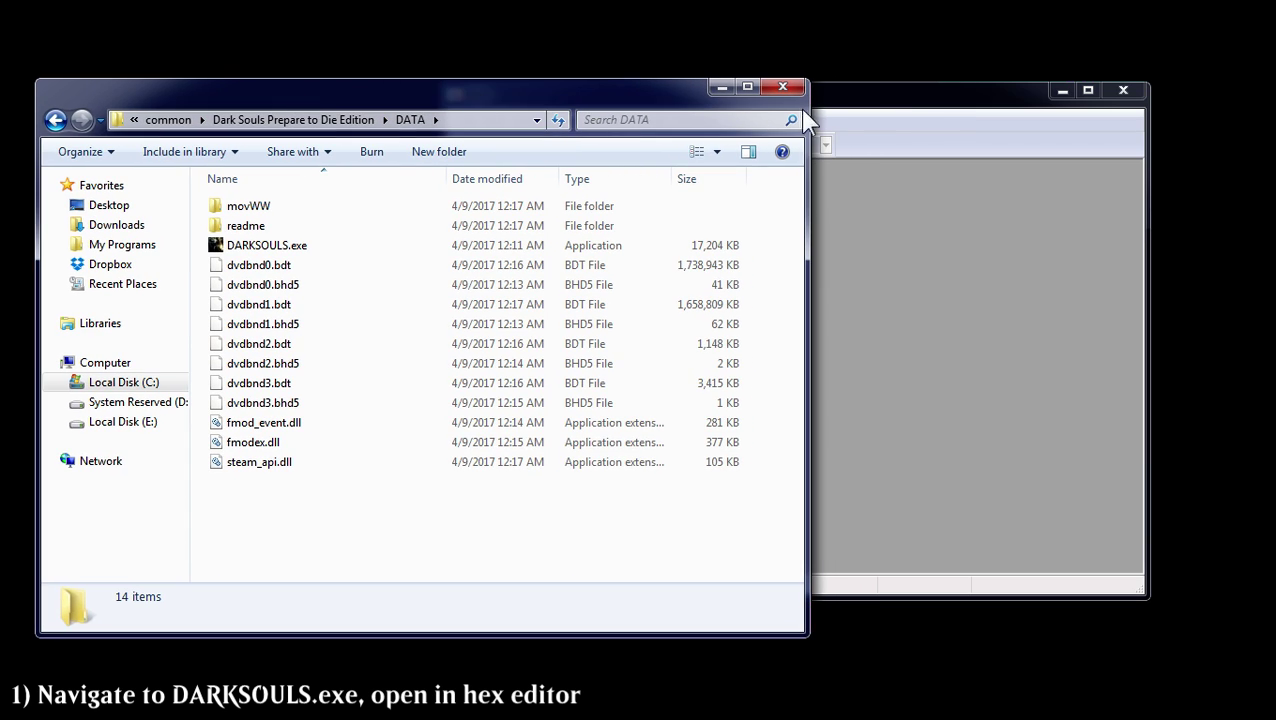
pyautogui.moveTo(876, 108); pyautogui.dragTo(953, 138)
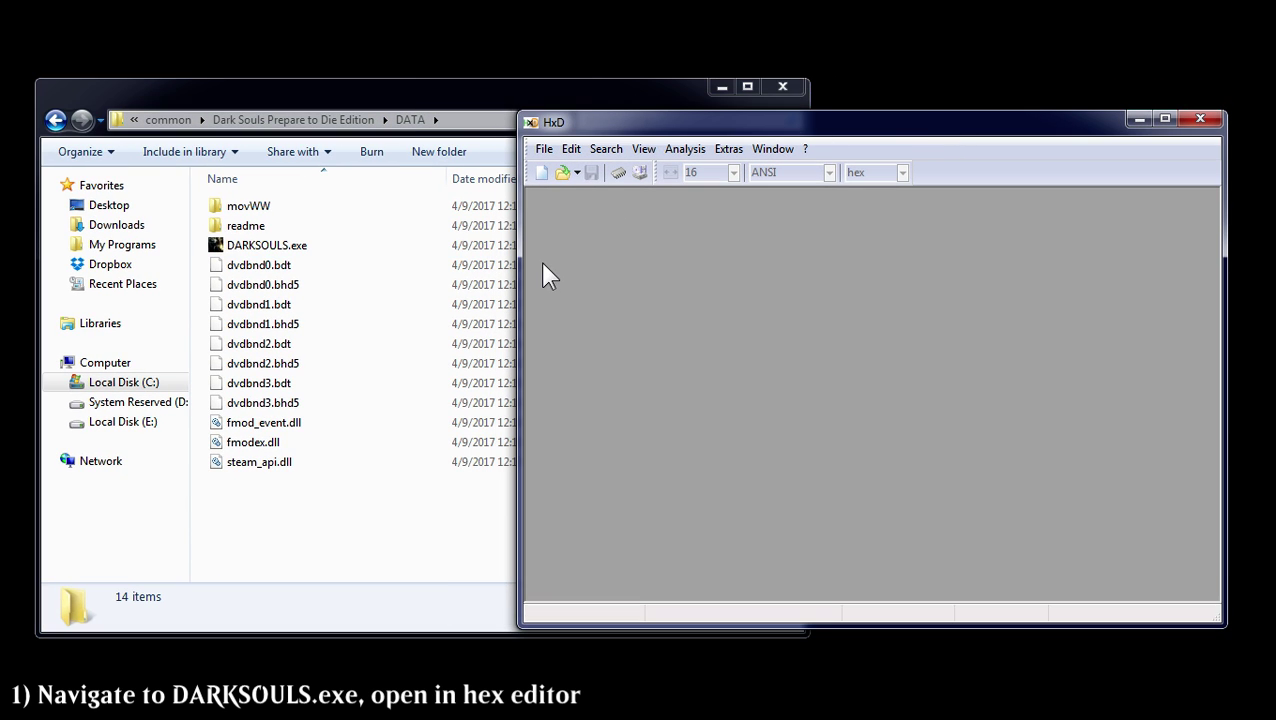
pyautogui.moveTo(252, 247); pyautogui.dragTo(688, 292)
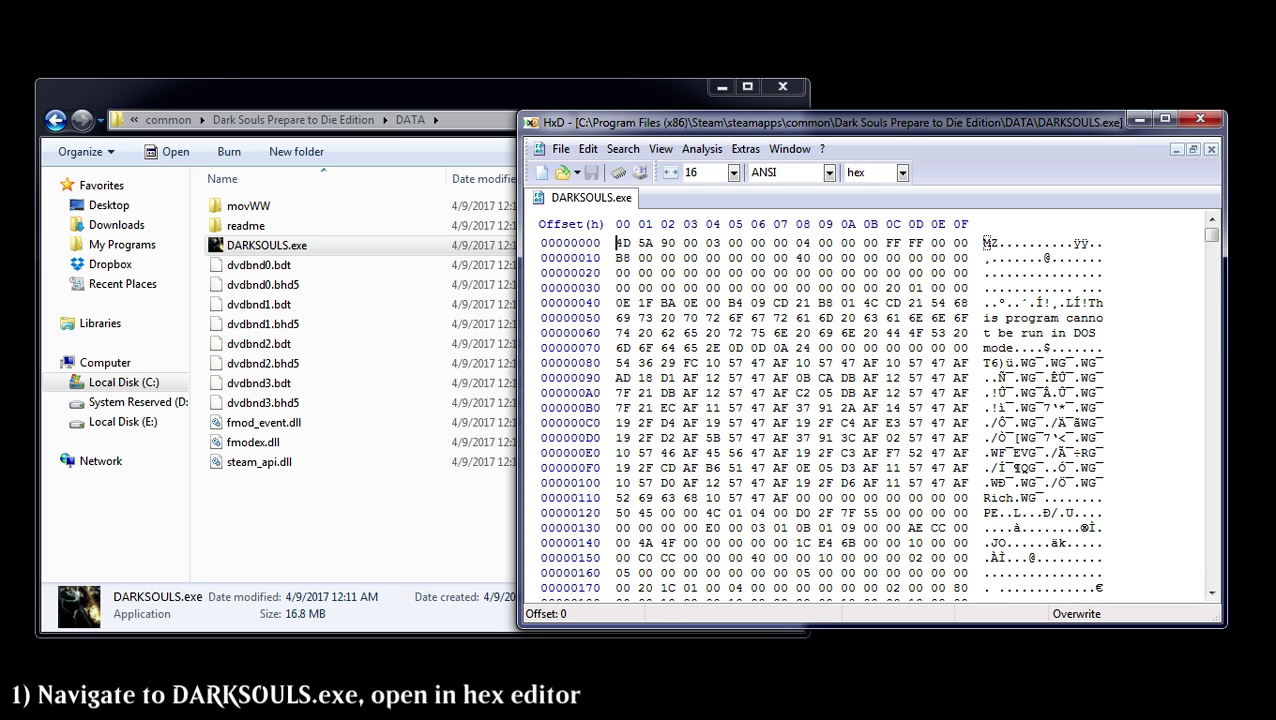
# Start a text-string Replace in DARKSOULS.exe with the search direction set to All and Unicode string enabled.
pyautogui.click(623, 148)
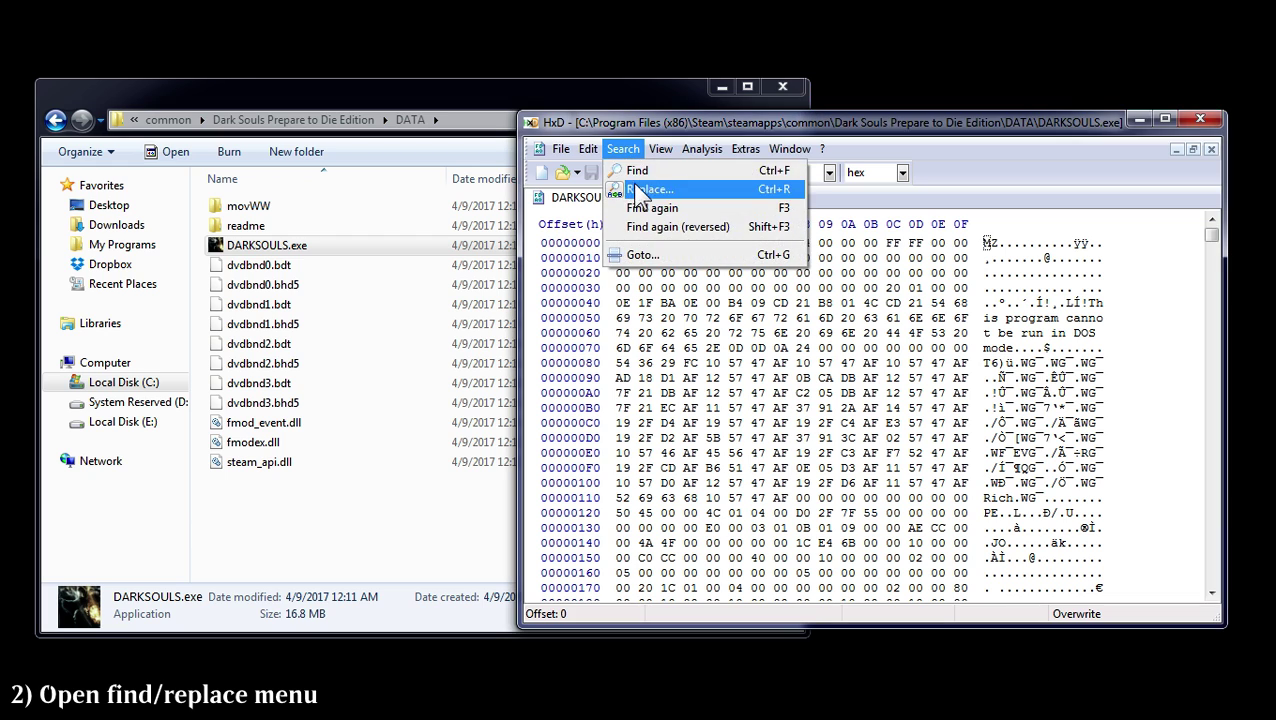
pyautogui.click(638, 188)
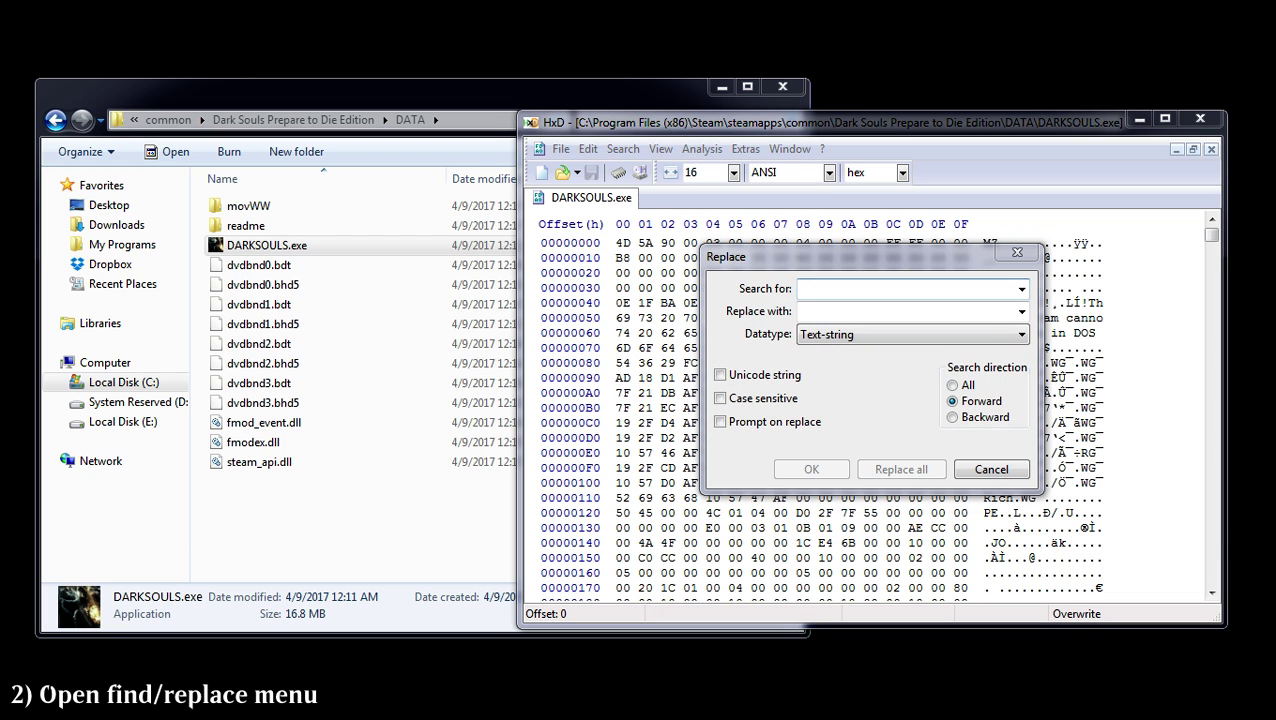
pyautogui.click(953, 385)
pyautogui.click(721, 376)
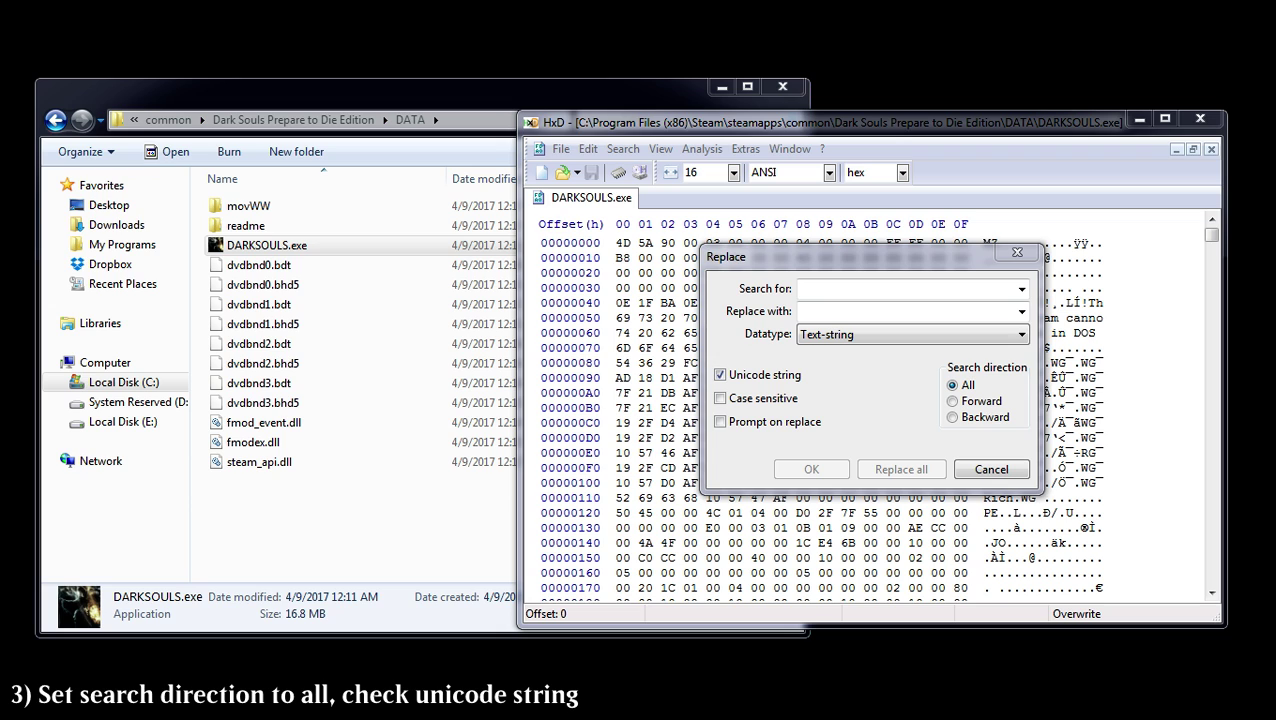
# Replace all occurrences of "dvdbnd0:" with "dvdroot:" in DARKSOULS.exe.
pyautogui.click(830, 289)
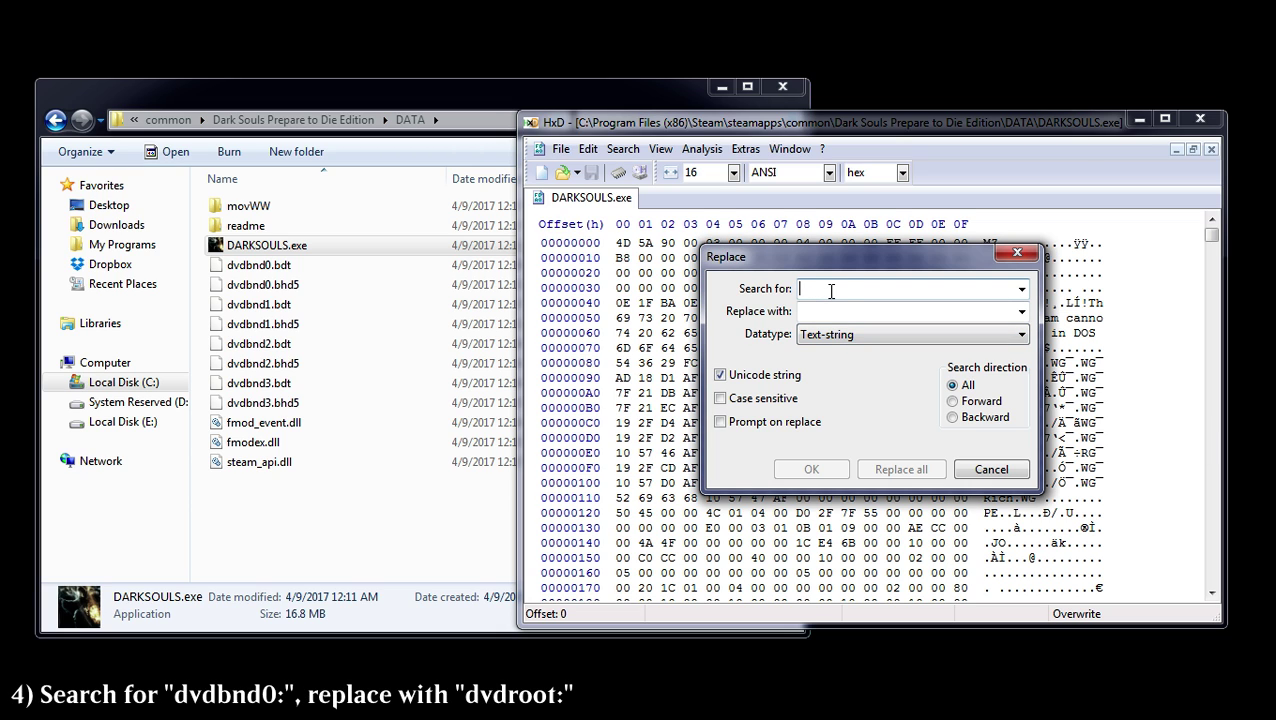
pyautogui.write('dvdbnd')
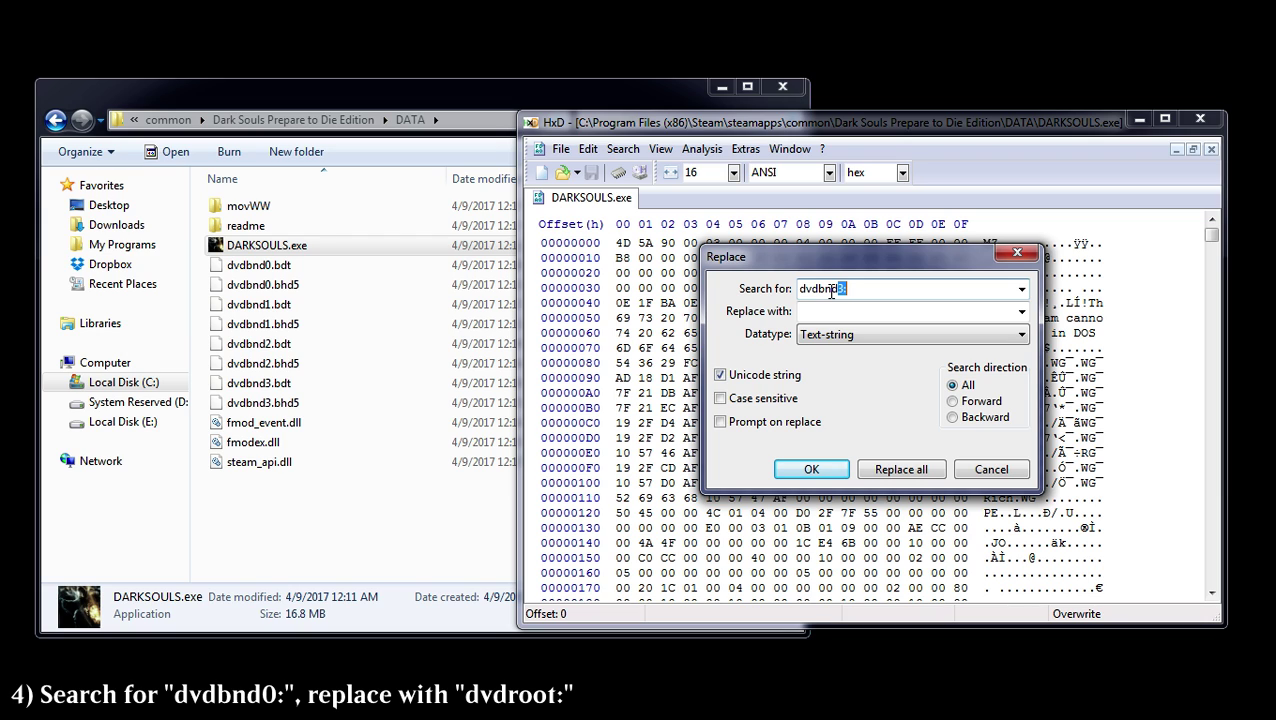
pyautogui.write('0:')
pyautogui.press('Tab')
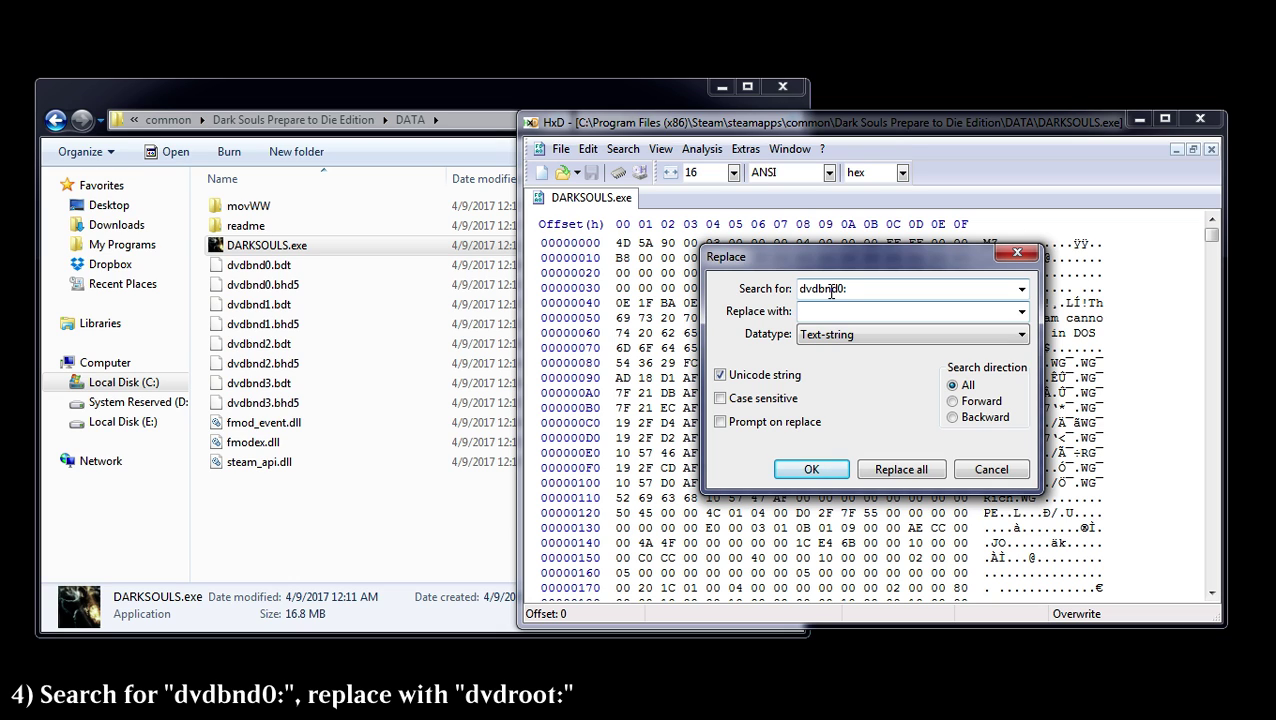
pyautogui.write('dvdroot:')
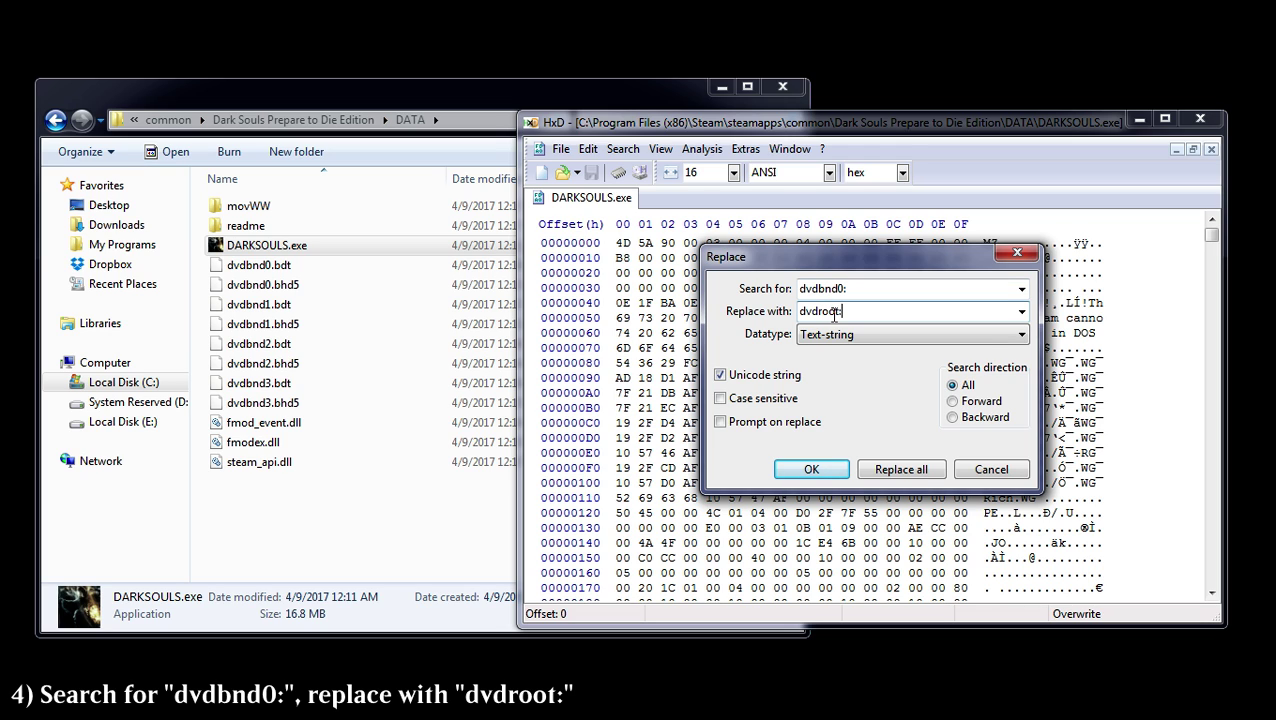
pyautogui.click(903, 470)
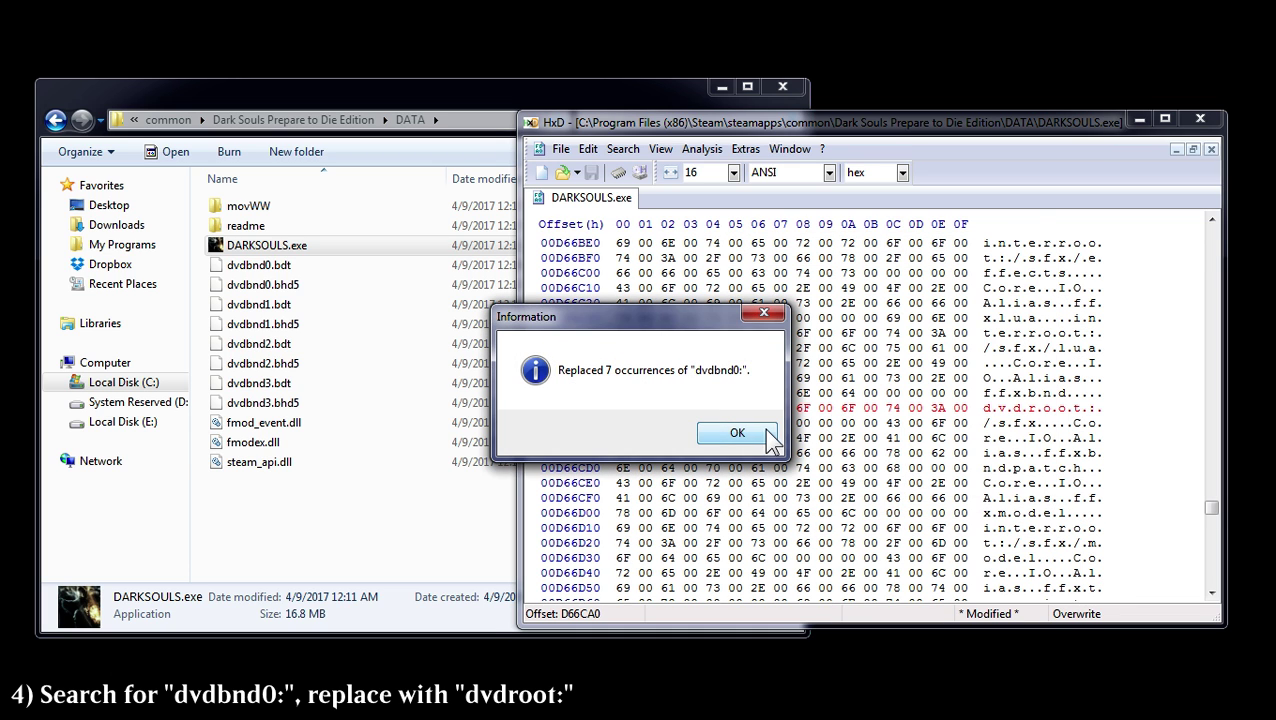
pyautogui.click(757, 434)
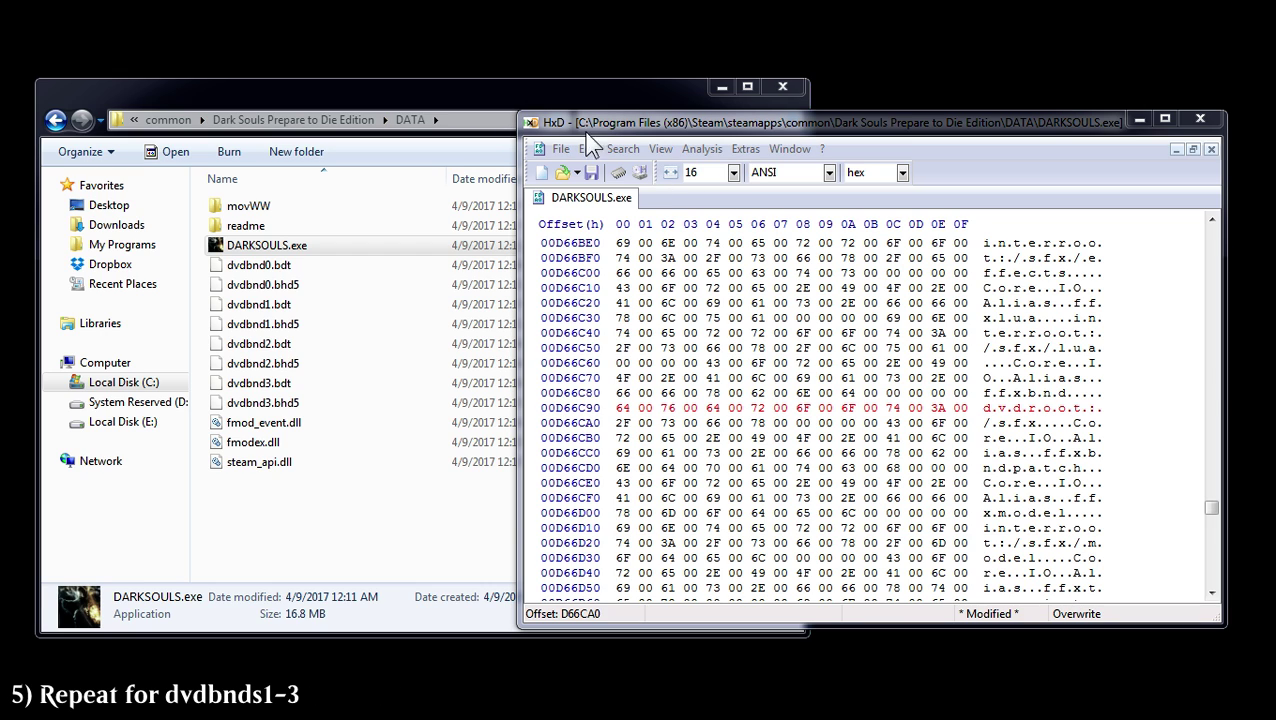
# Replace all occurrences of "dvdbnd1:" with "dvdroot:" in the executable.
pyautogui.click(622, 148)
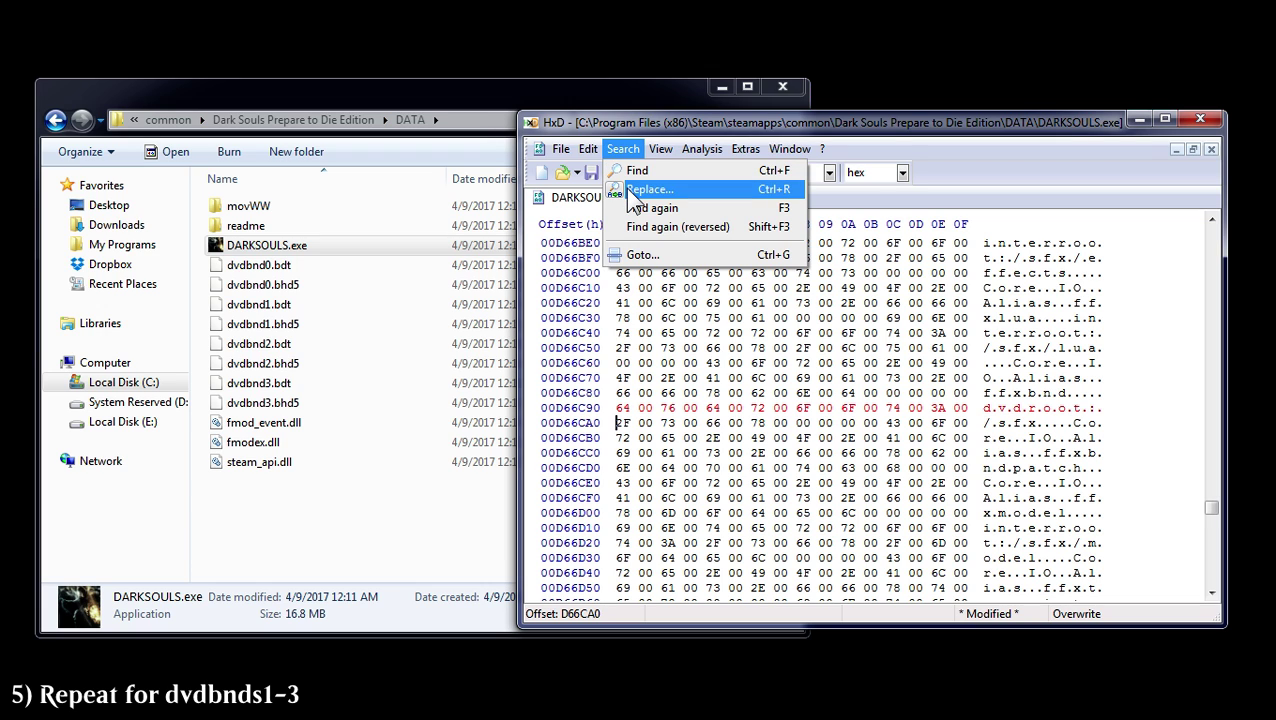
pyautogui.click(628, 188)
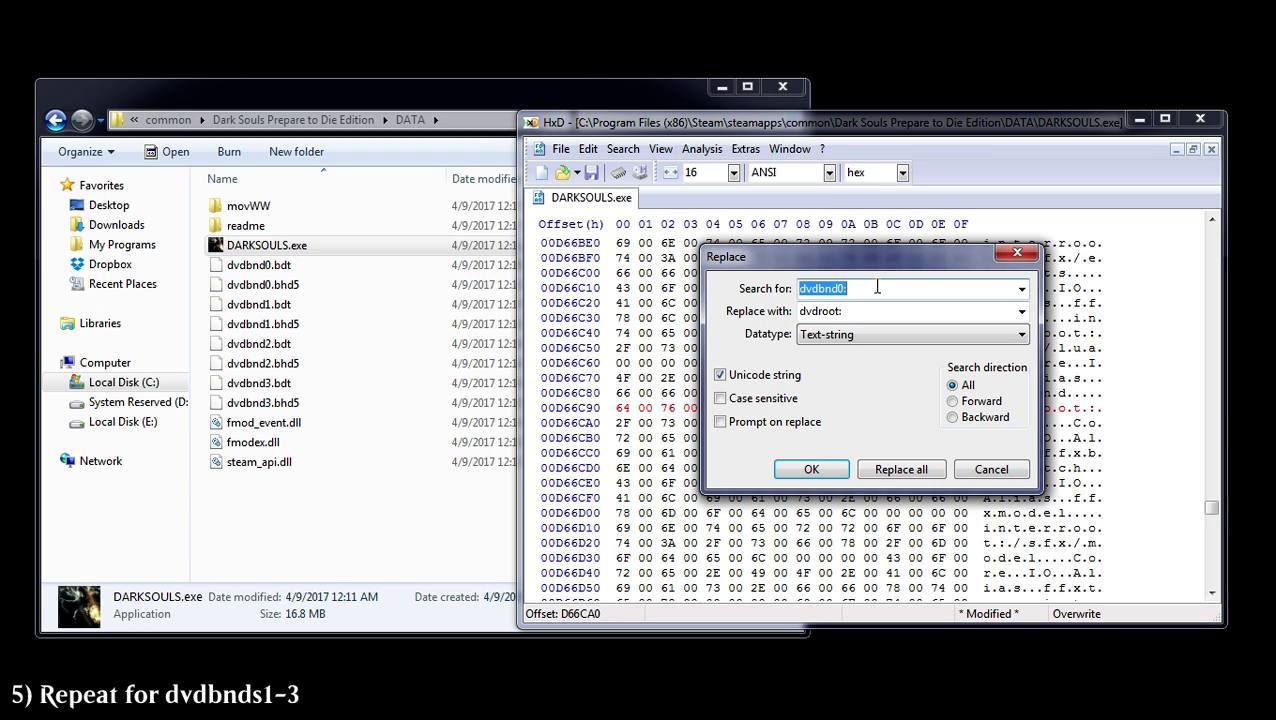
pyautogui.click(843, 290)
pyautogui.press('BackSpace')
pyautogui.write('1')
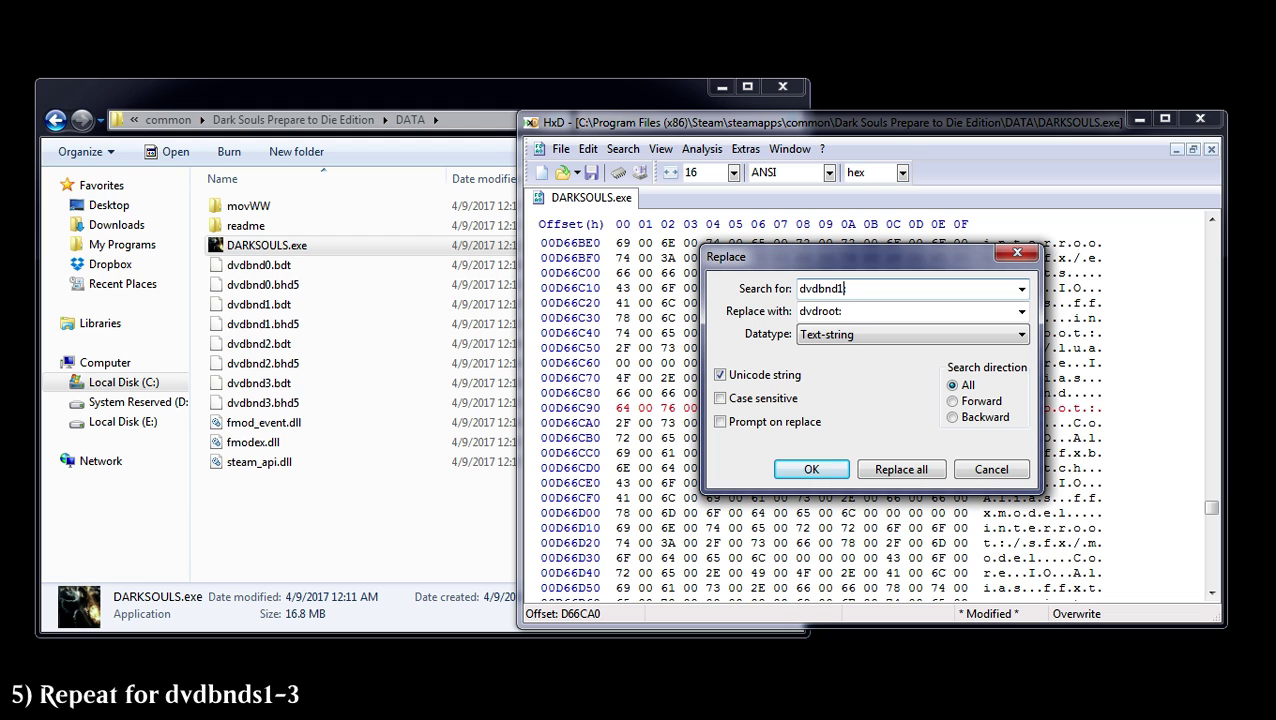
pyautogui.click(908, 469)
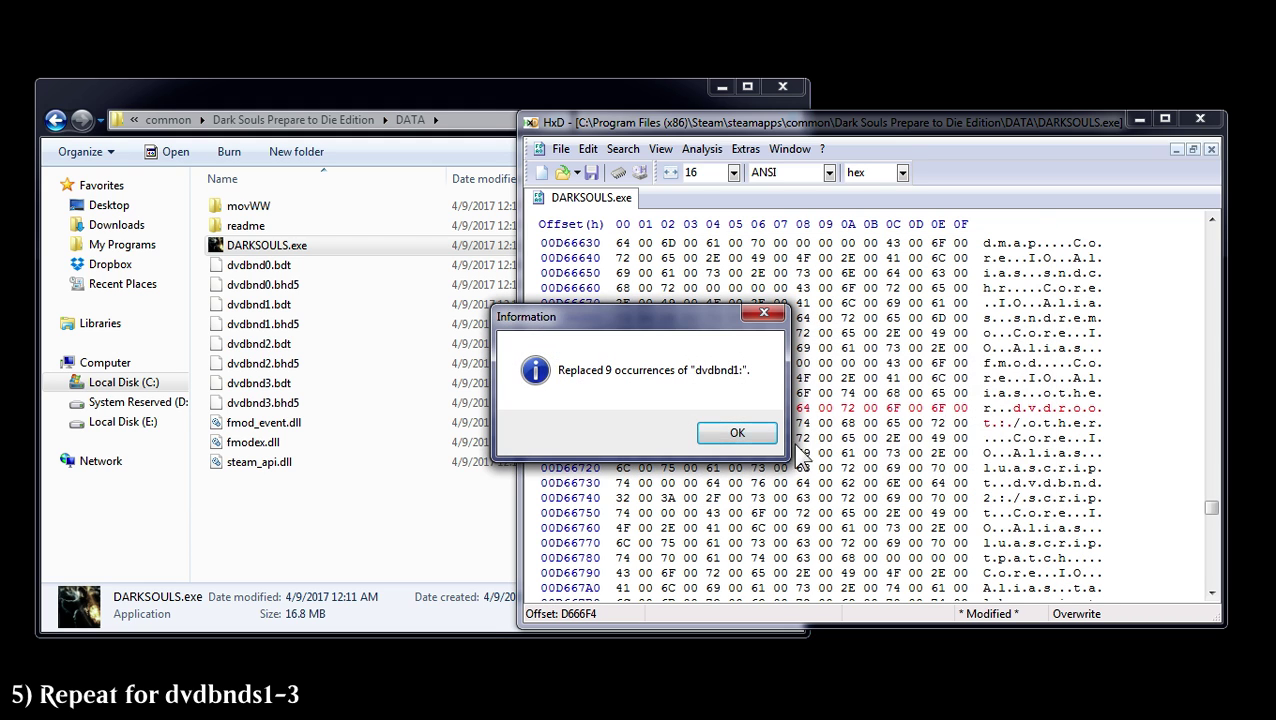
pyautogui.click(737, 433)
# Replace all occurrences of "dvdbnd2:" with "dvdroot:" in the executable.
pyautogui.click(622, 148)
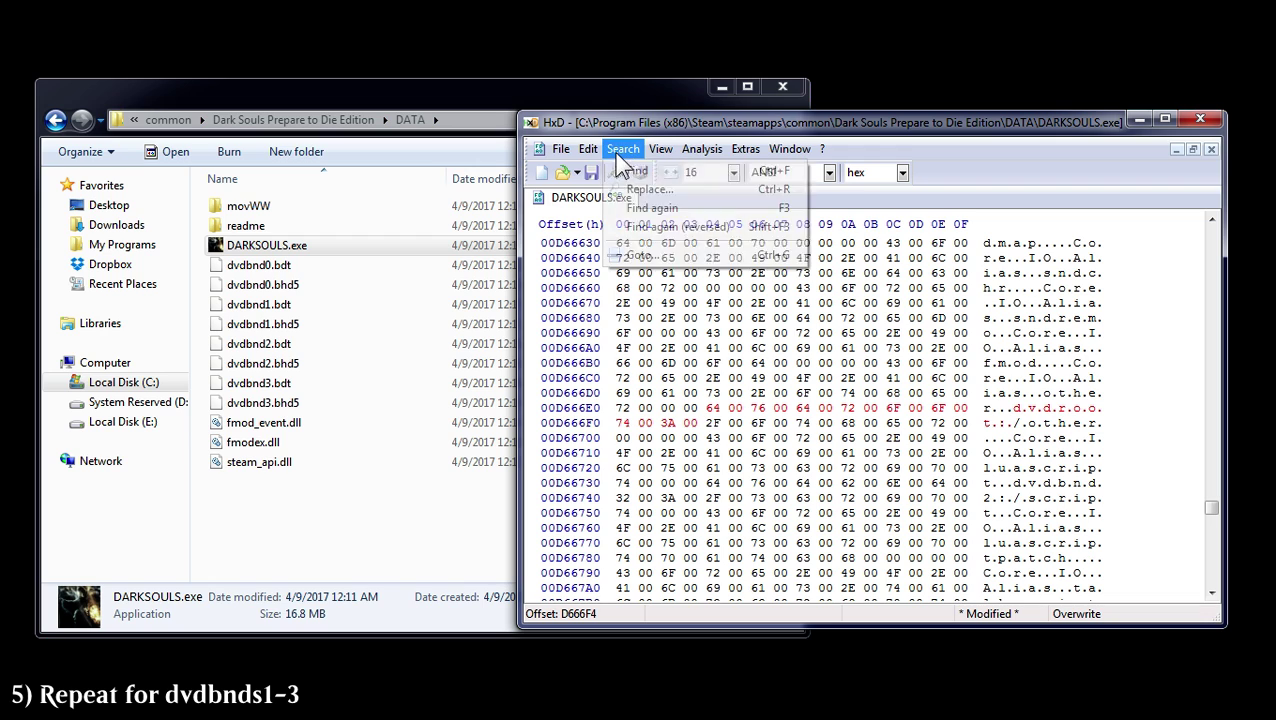
pyautogui.click(628, 188)
pyautogui.click(842, 288)
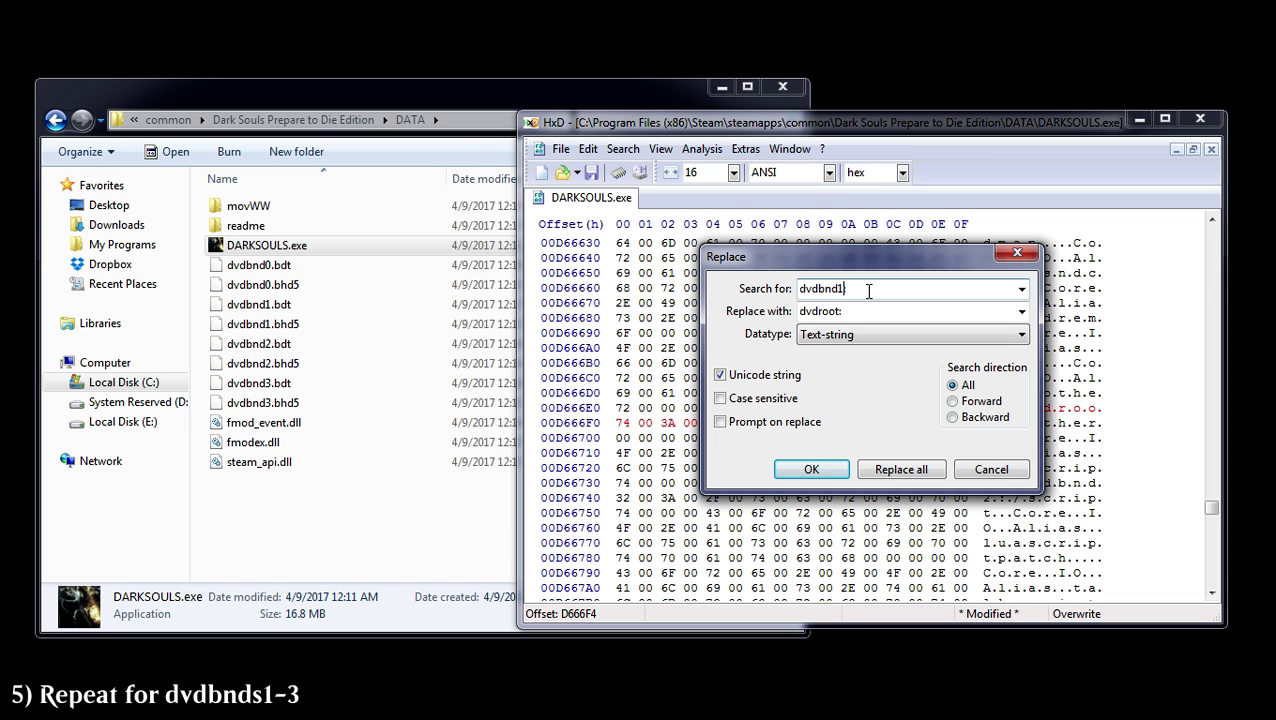
pyautogui.press('BackSpace')
pyautogui.write('2')
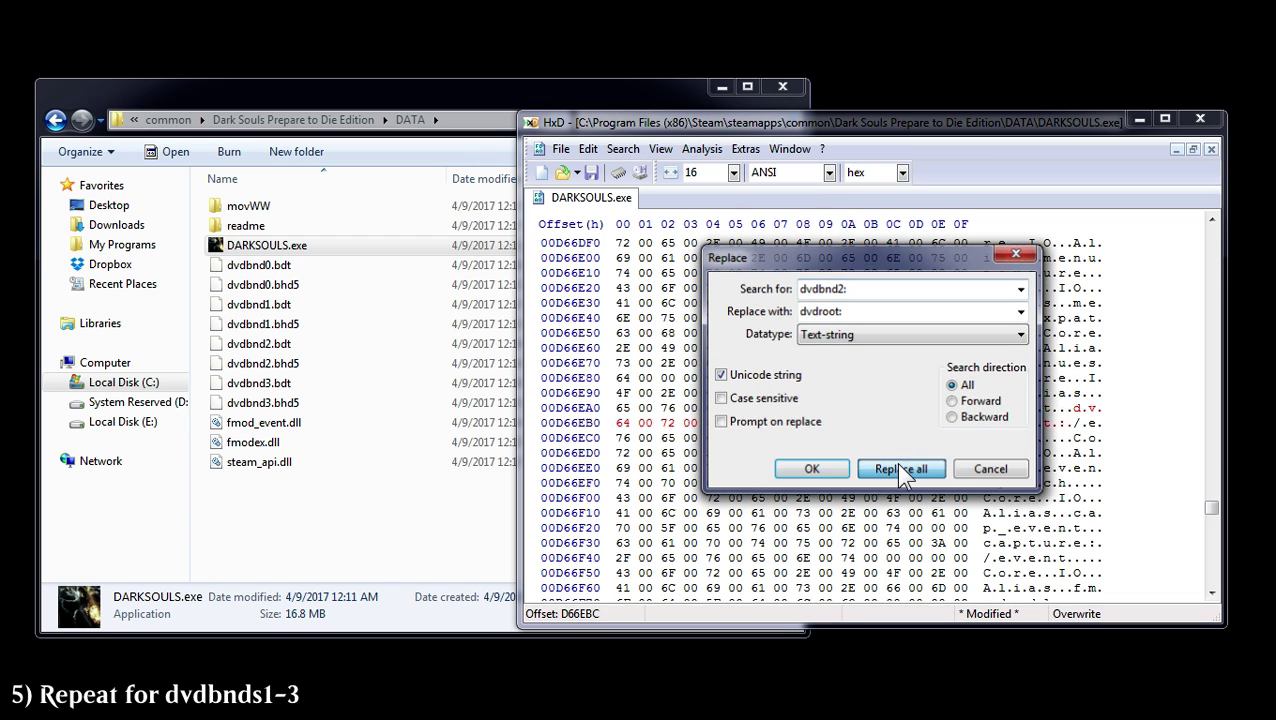
pyautogui.click(897, 466)
pyautogui.click(738, 436)
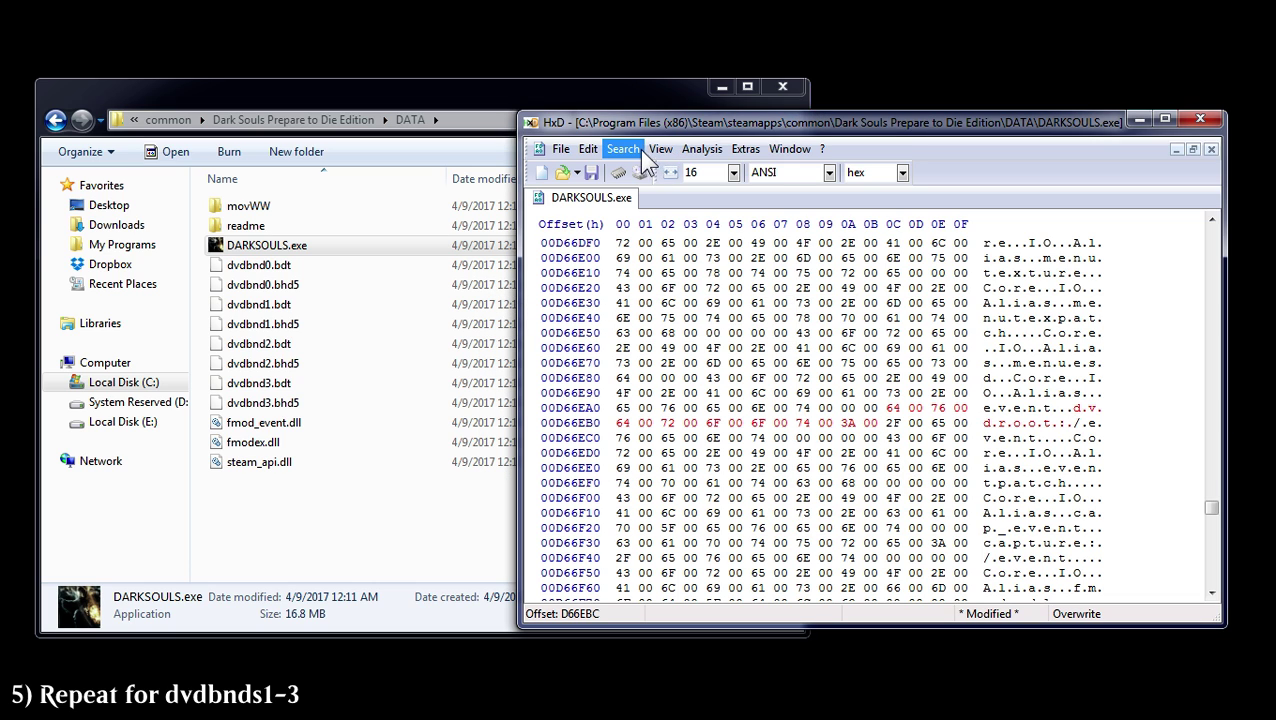
# Replace all occurrences of "dvdbnd3:" with "dvdroot:" in the executable.
pyautogui.click(630, 149)
pyautogui.click(640, 188)
pyautogui.click(842, 288)
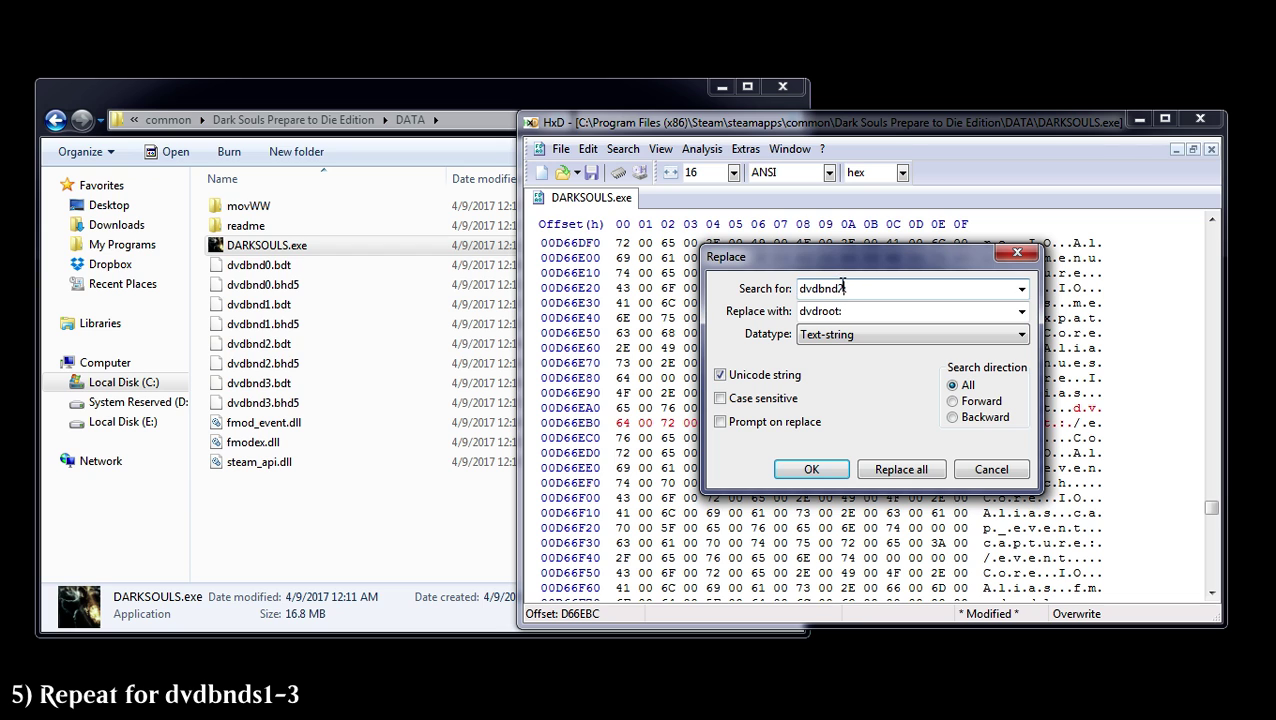
pyautogui.press('BackSpace')
pyautogui.write('3')
pyautogui.click(918, 472)
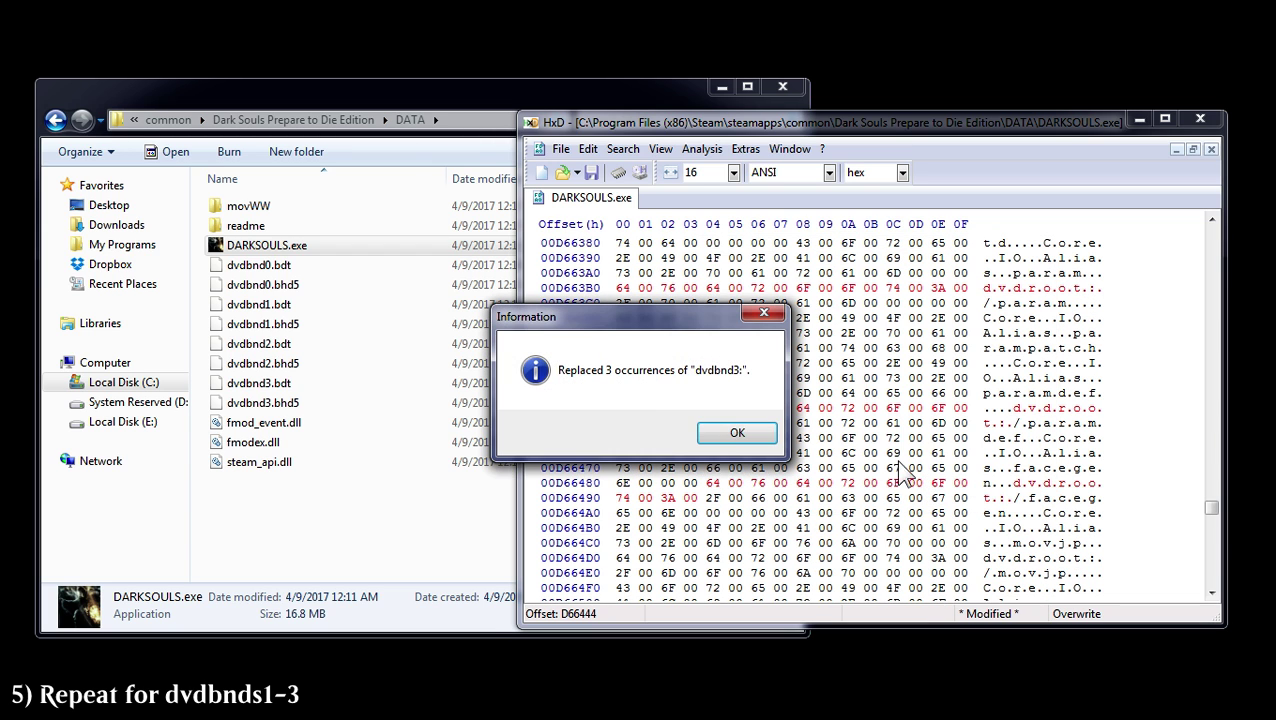
pyautogui.click(737, 434)
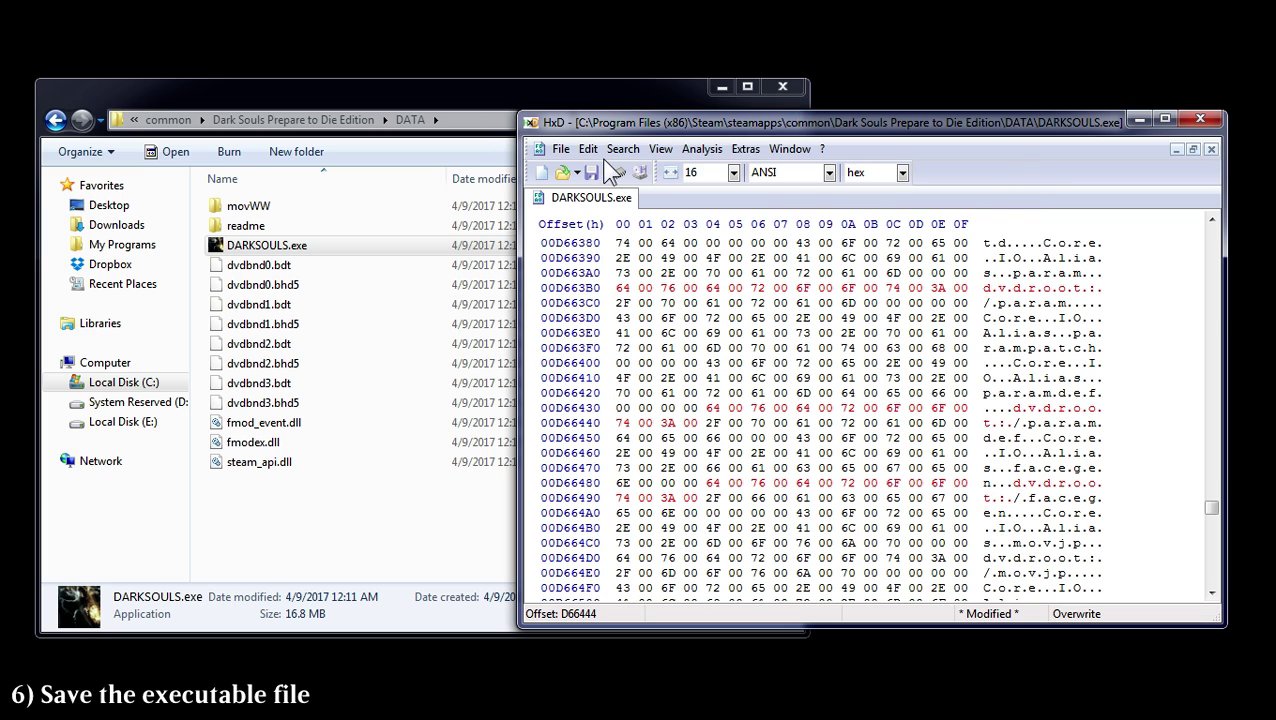
# Save the modified DARKSOULS.exe and close the hex editor.
pyautogui.click(561, 148)
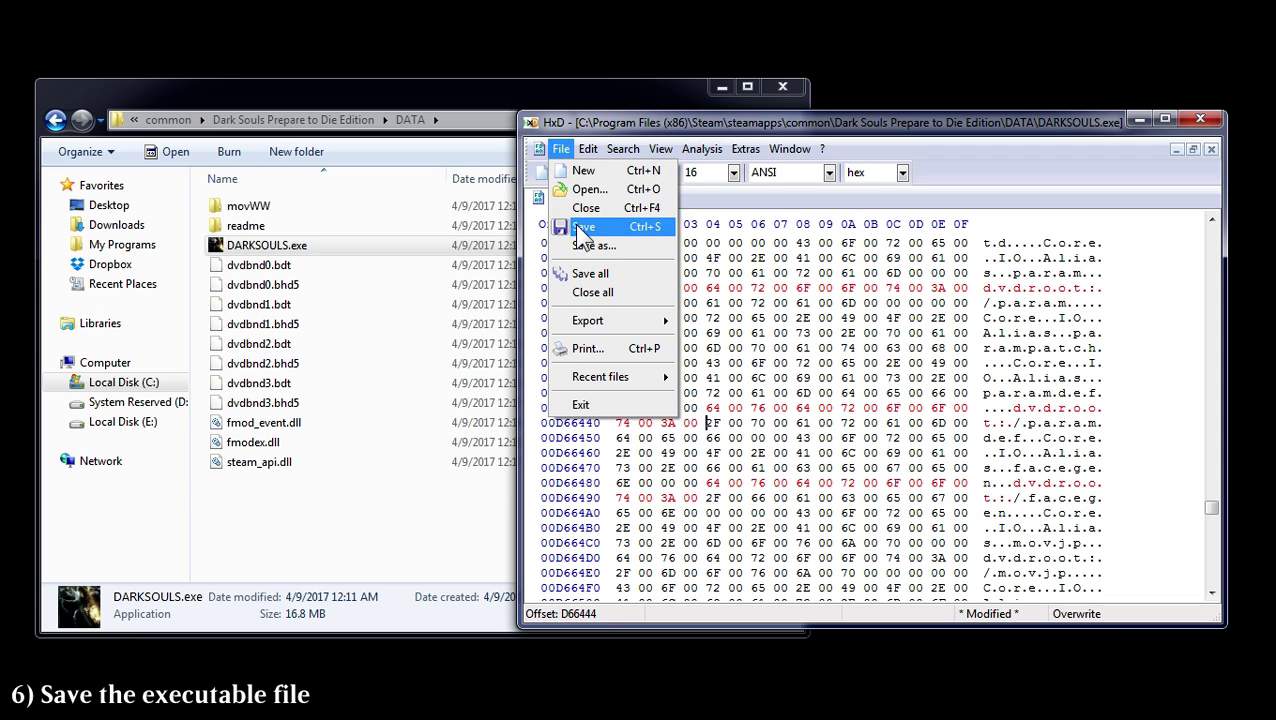
pyautogui.click(583, 230)
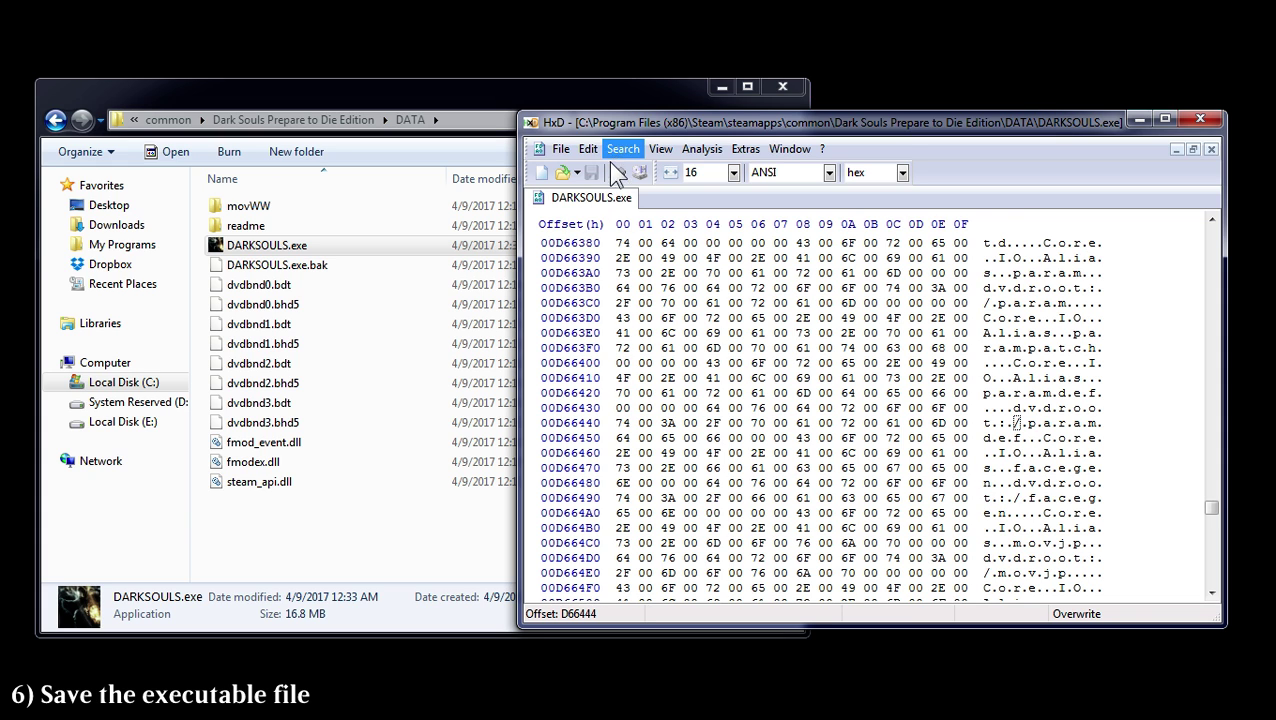
pyautogui.moveTo(700, 130); pyautogui.dragTo(773, 138)
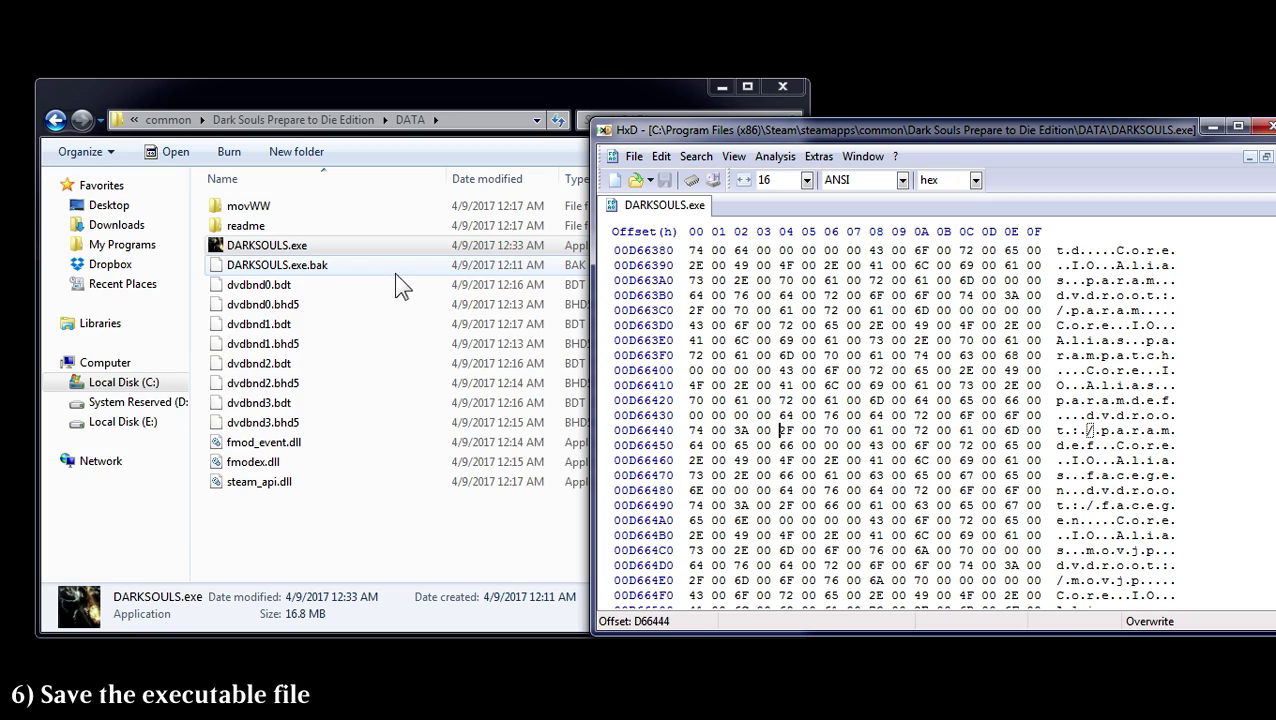
pyautogui.moveTo(1025, 140); pyautogui.dragTo(928, 110)
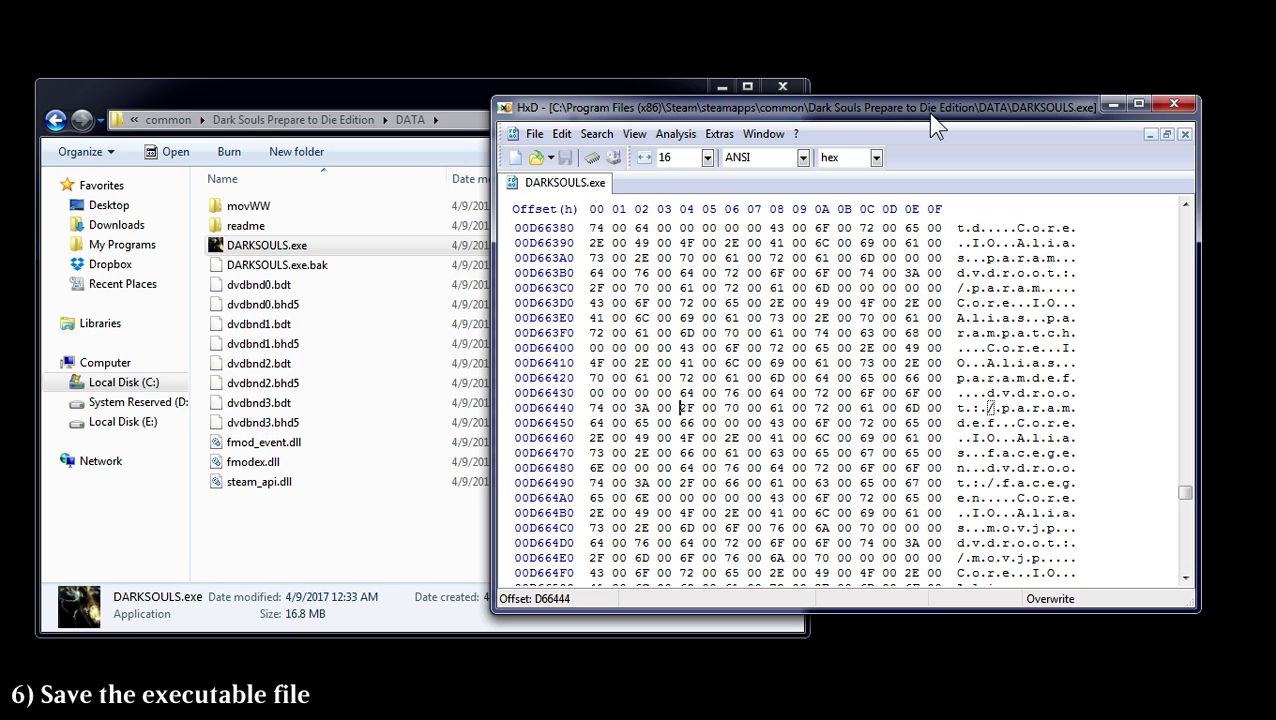
pyautogui.click(1176, 102)
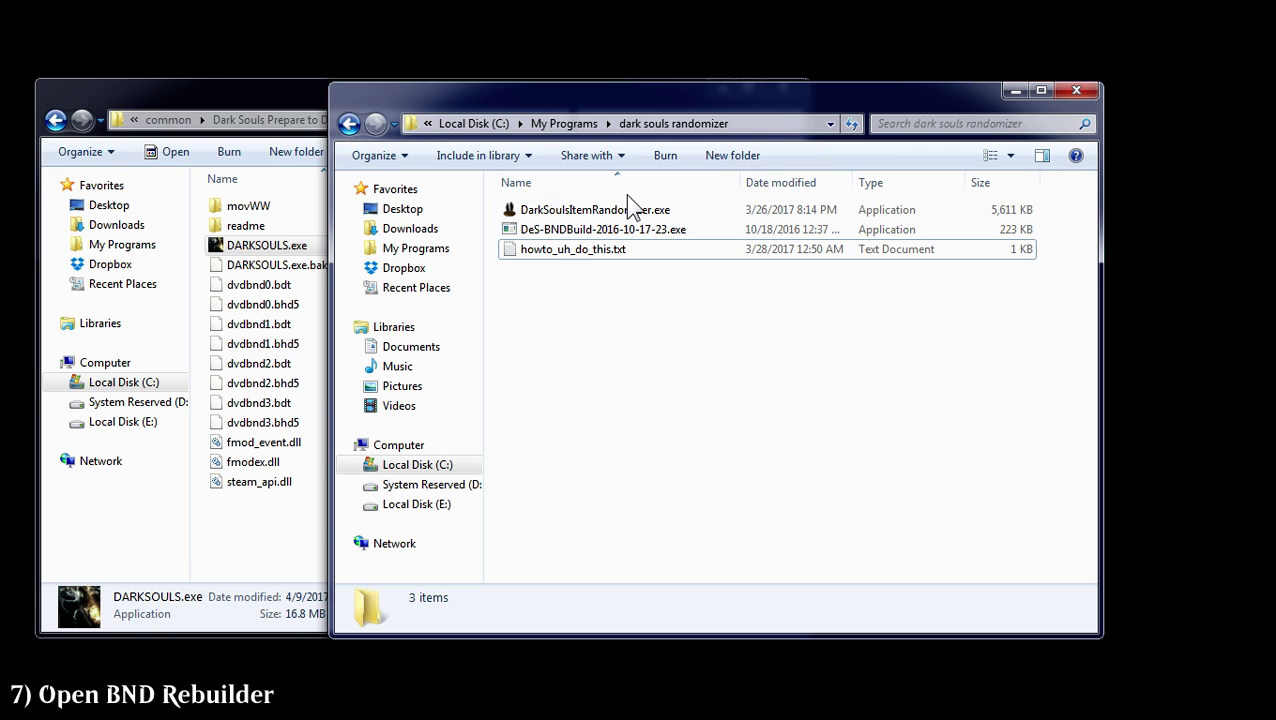
# Launch DeS-BNDBuild-2016-10-17-23.exe from the dark souls randomizer folder, minimize that folder, and move and widen the BND Rebuilder window near the DATA folder.
pyautogui.doubleClick(625, 229)
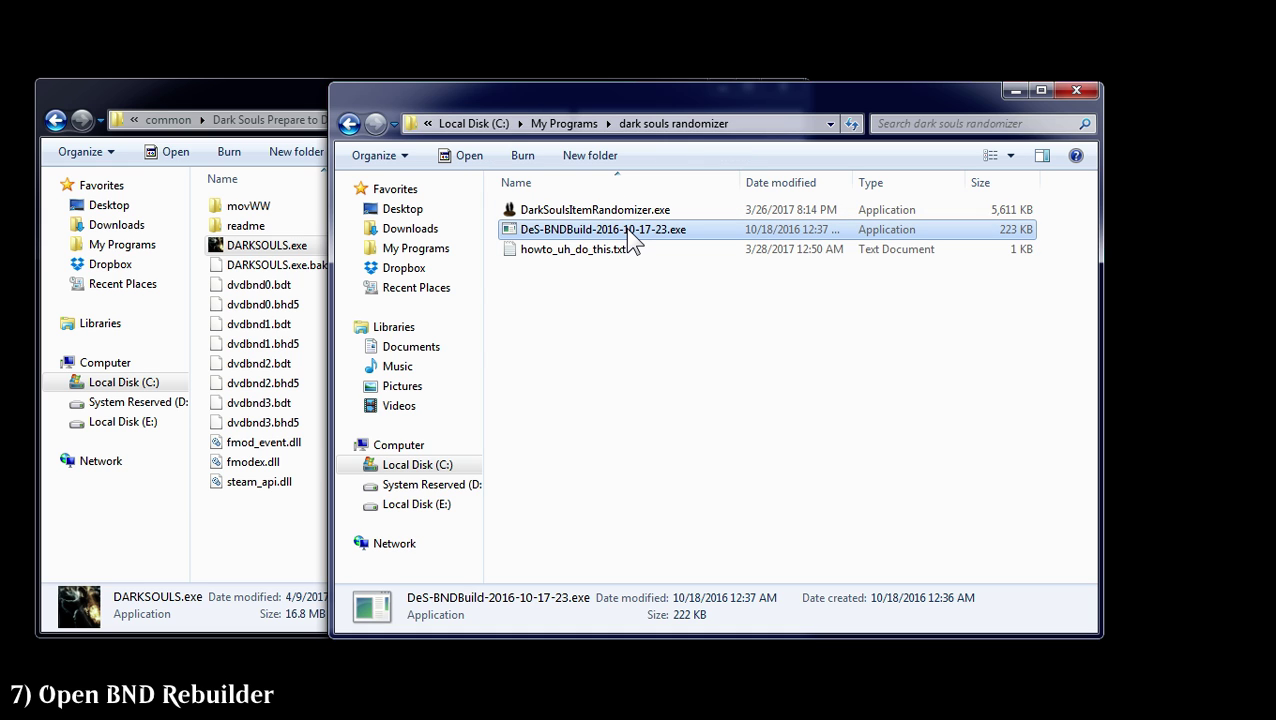
pyautogui.click(1015, 91)
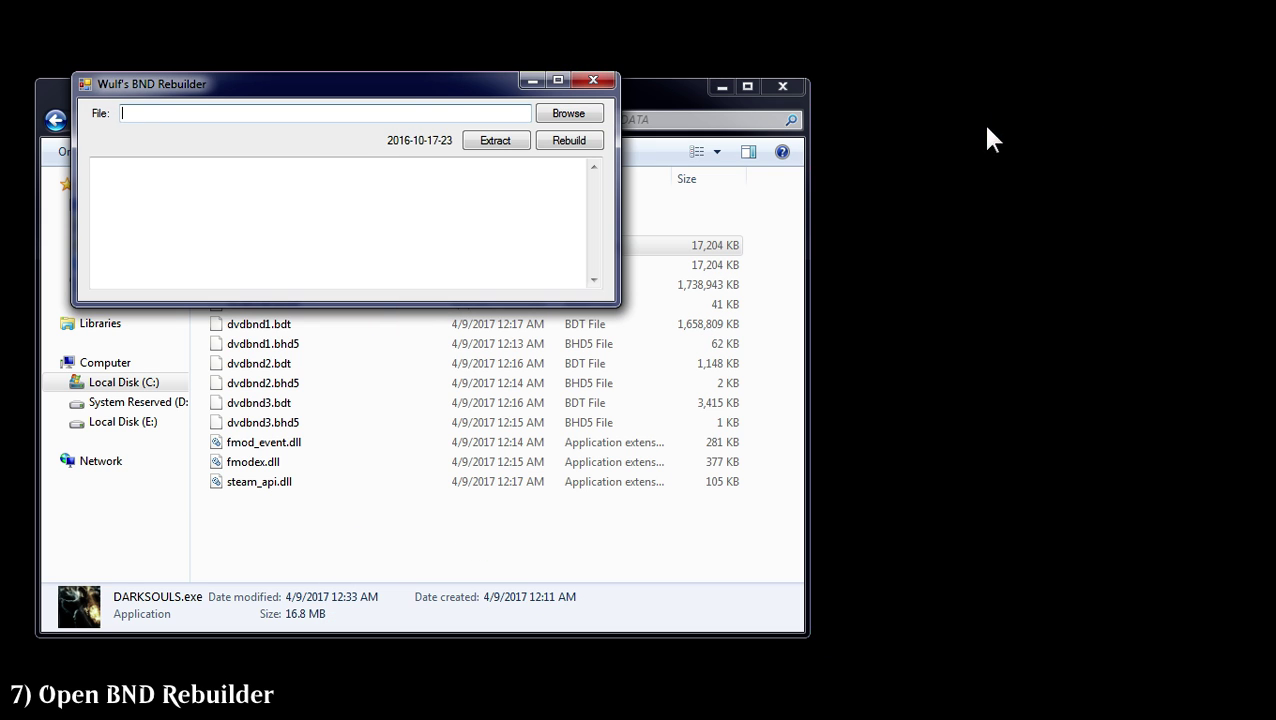
pyautogui.moveTo(399, 76); pyautogui.dragTo(1003, 79)
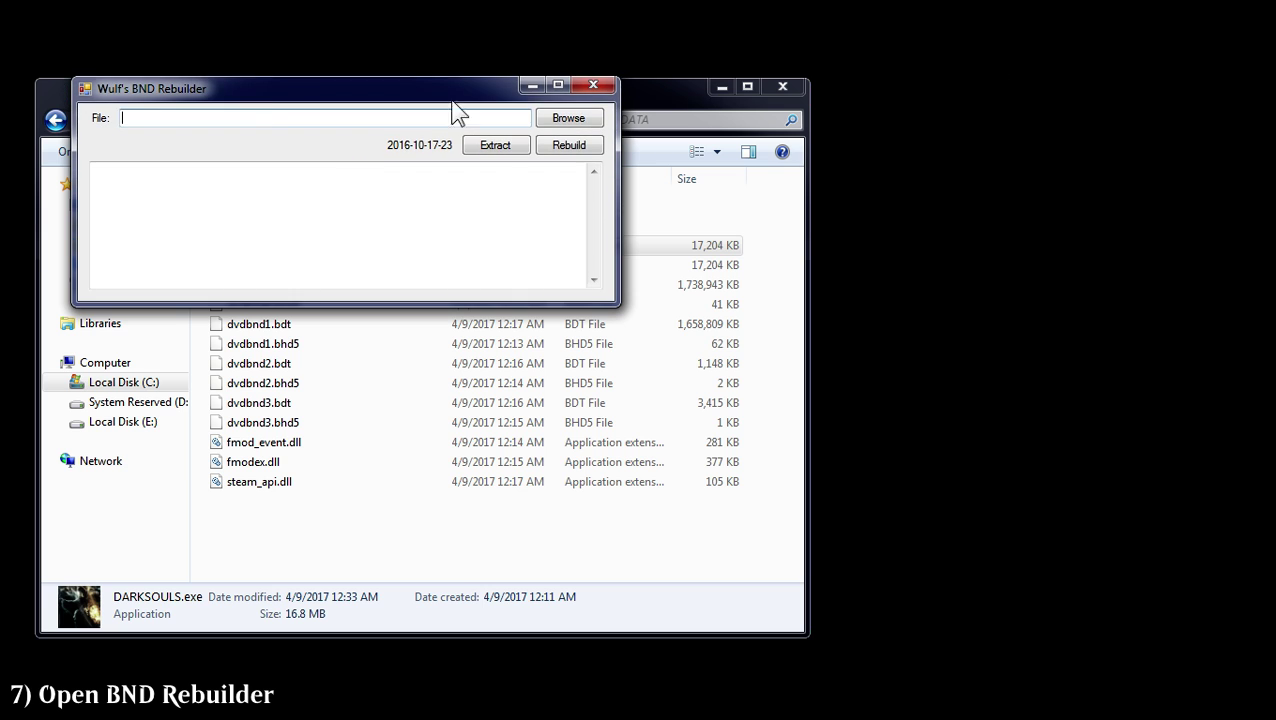
pyautogui.moveTo(267, 100); pyautogui.dragTo(926, 90)
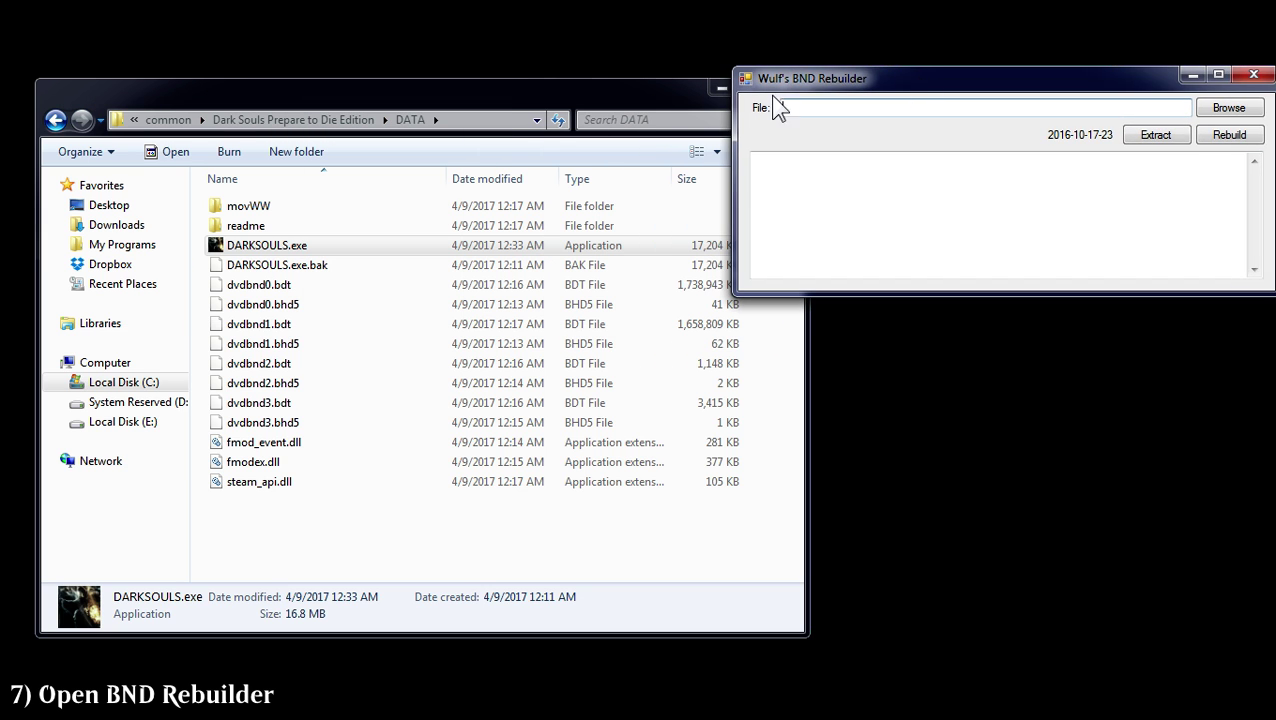
pyautogui.moveTo(500, 108); pyautogui.dragTo(484, 106)
pyautogui.moveTo(930, 90); pyautogui.dragTo(927, 58)
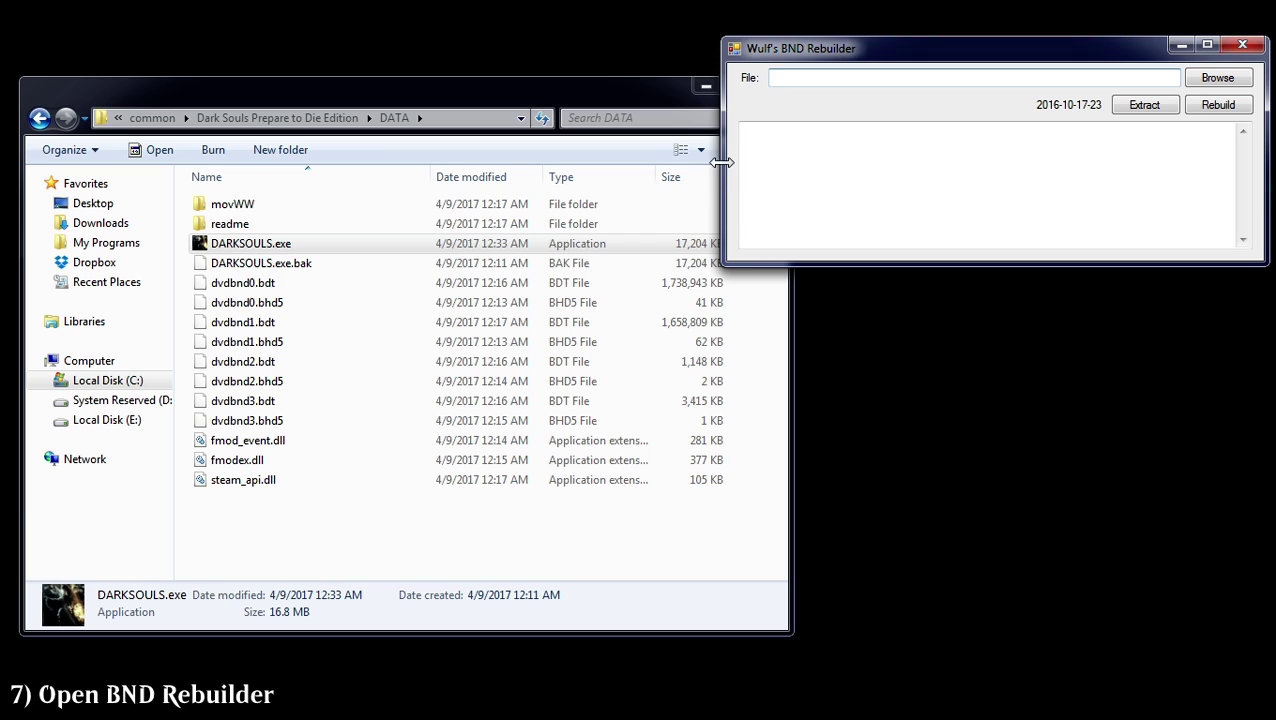
pyautogui.moveTo(720, 160); pyautogui.dragTo(341, 161)
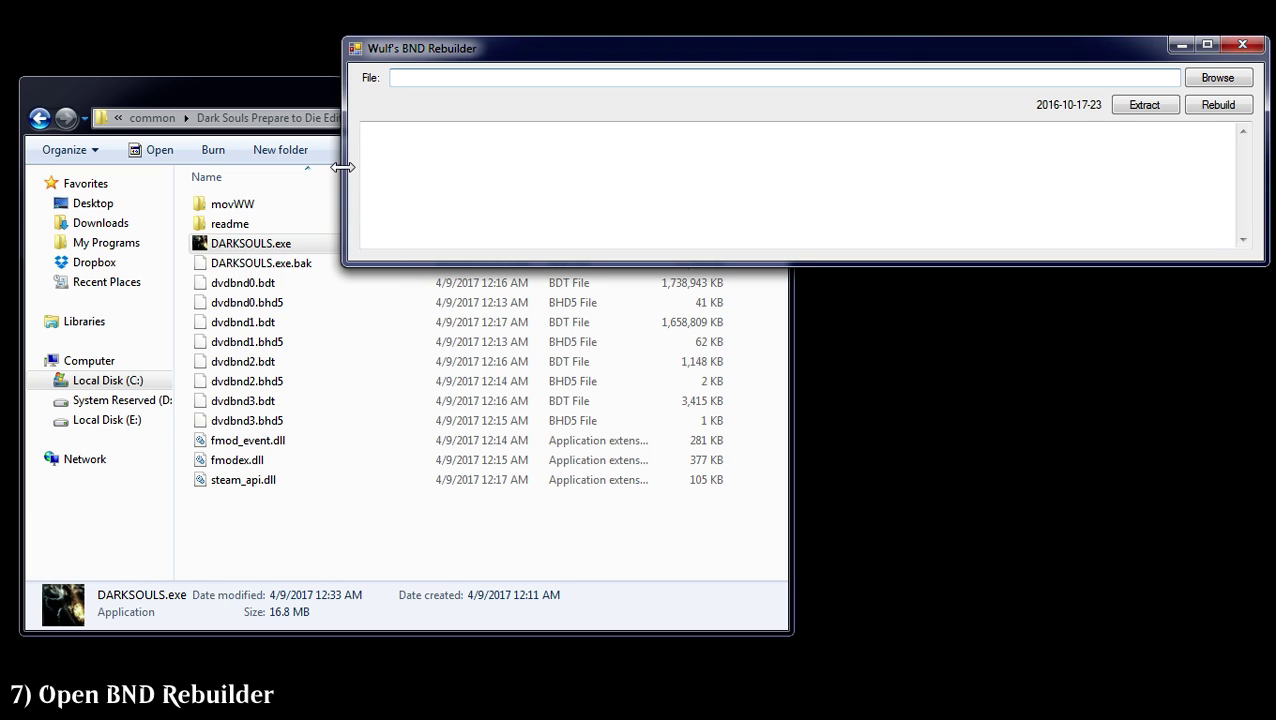
# Load dvdbnd0.bhd5 from the DATA folder into BND Rebuilder and extract it.
pyautogui.moveTo(521, 48); pyautogui.dragTo(521, 29)
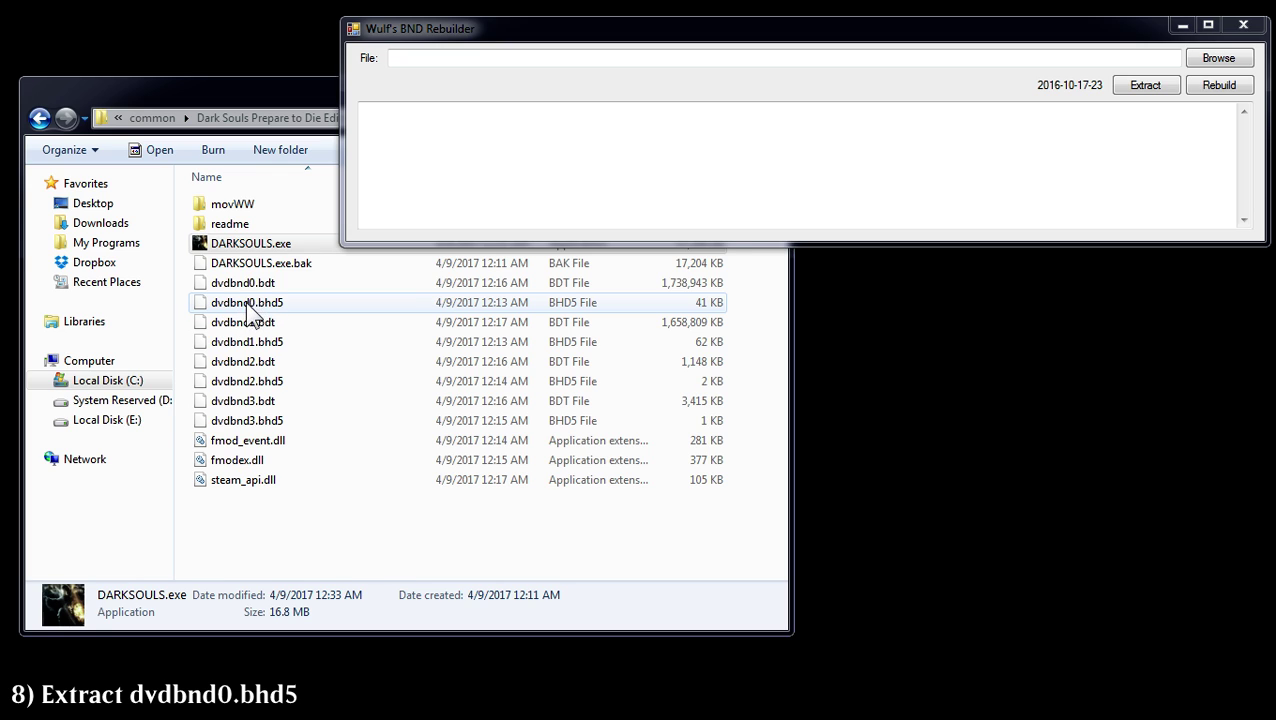
pyautogui.moveTo(245, 302); pyautogui.dragTo(591, 62)
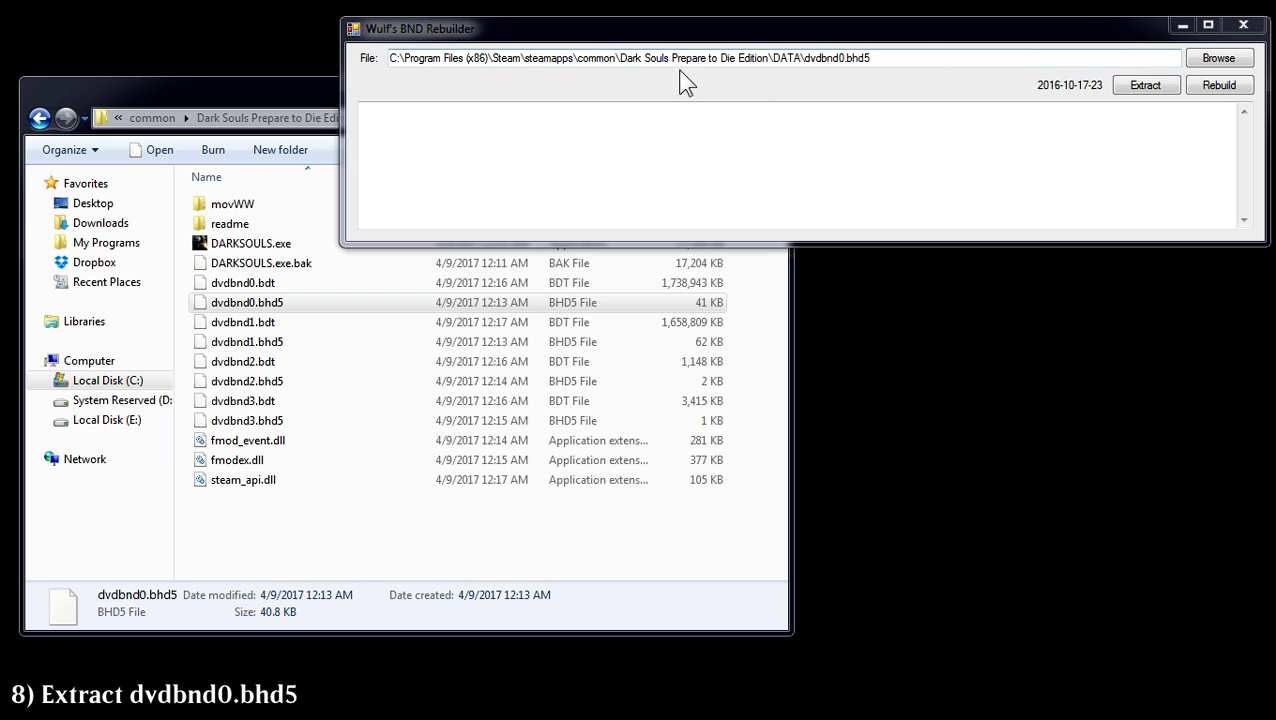
pyautogui.moveTo(343, 112); pyautogui.dragTo(492, 112)
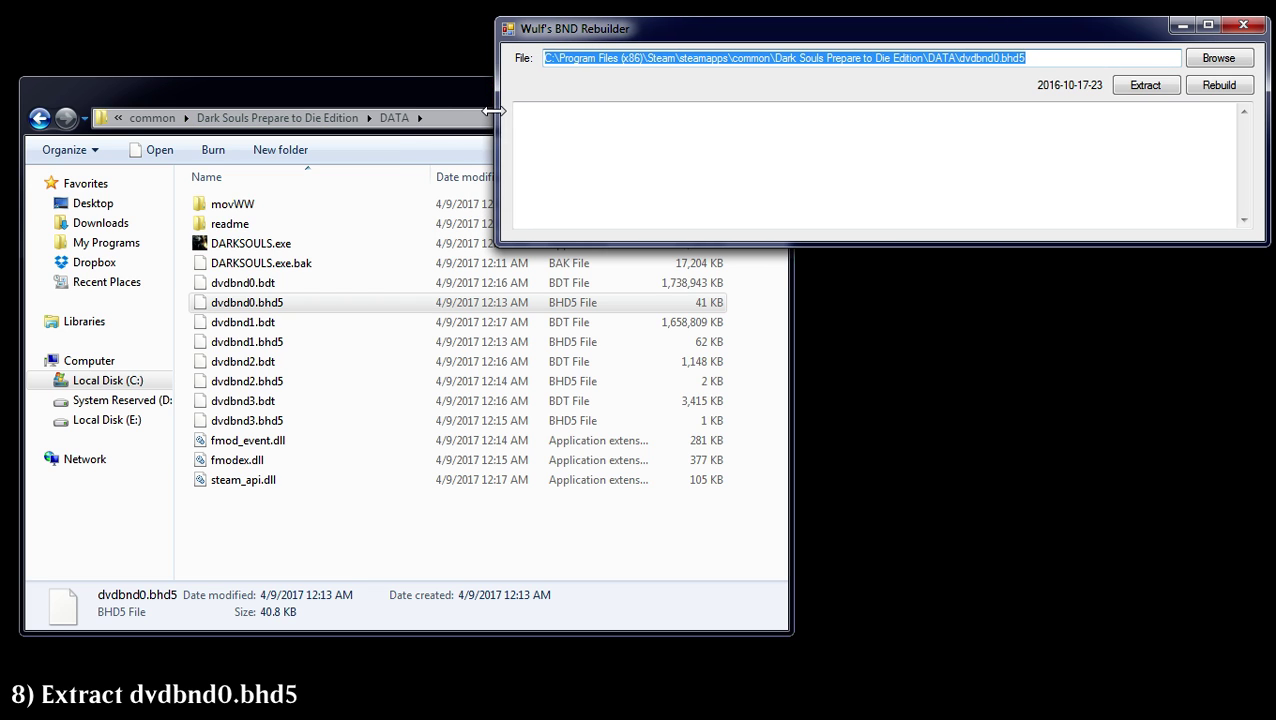
pyautogui.click(1152, 87)
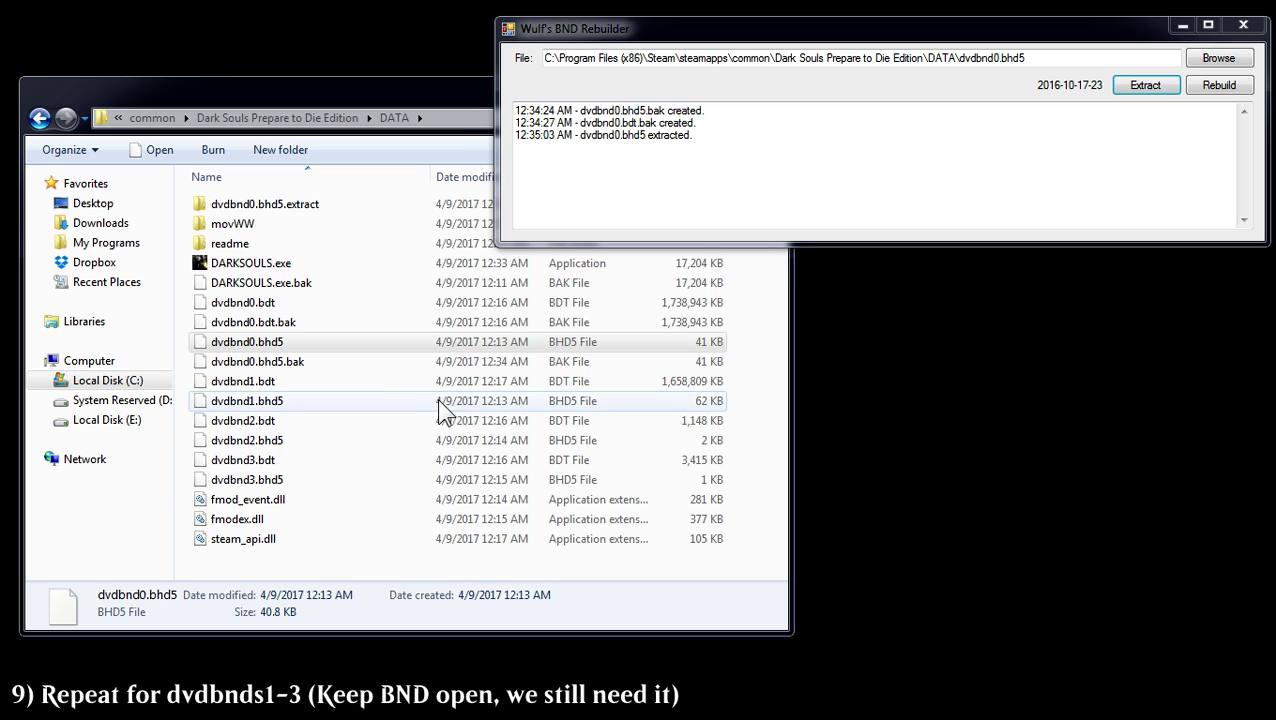
# Extract dvdbnd1.bhd5 and dvdbnd2.bhd5 from the DATA folder with BND Rebuilder.
pyautogui.moveTo(250, 402); pyautogui.dragTo(630, 56)
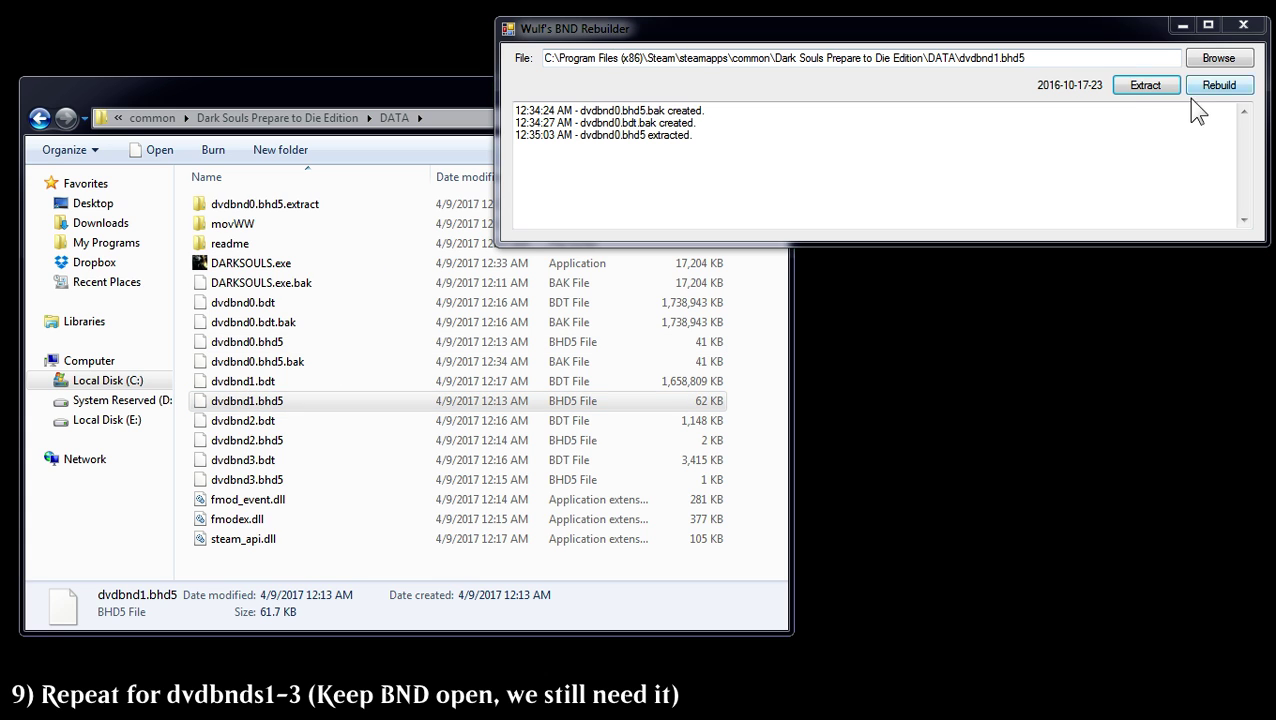
pyautogui.click(1132, 90)
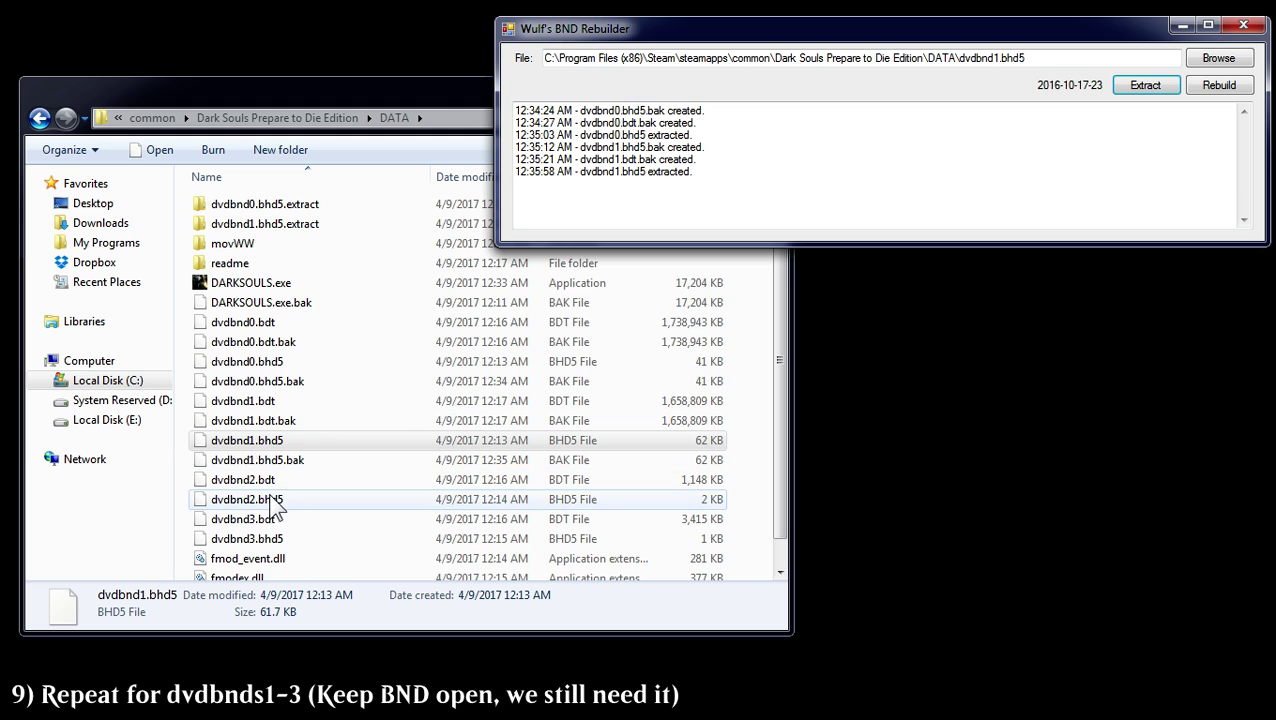
pyautogui.click(275, 503)
pyautogui.moveTo(278, 508); pyautogui.dragTo(776, 60)
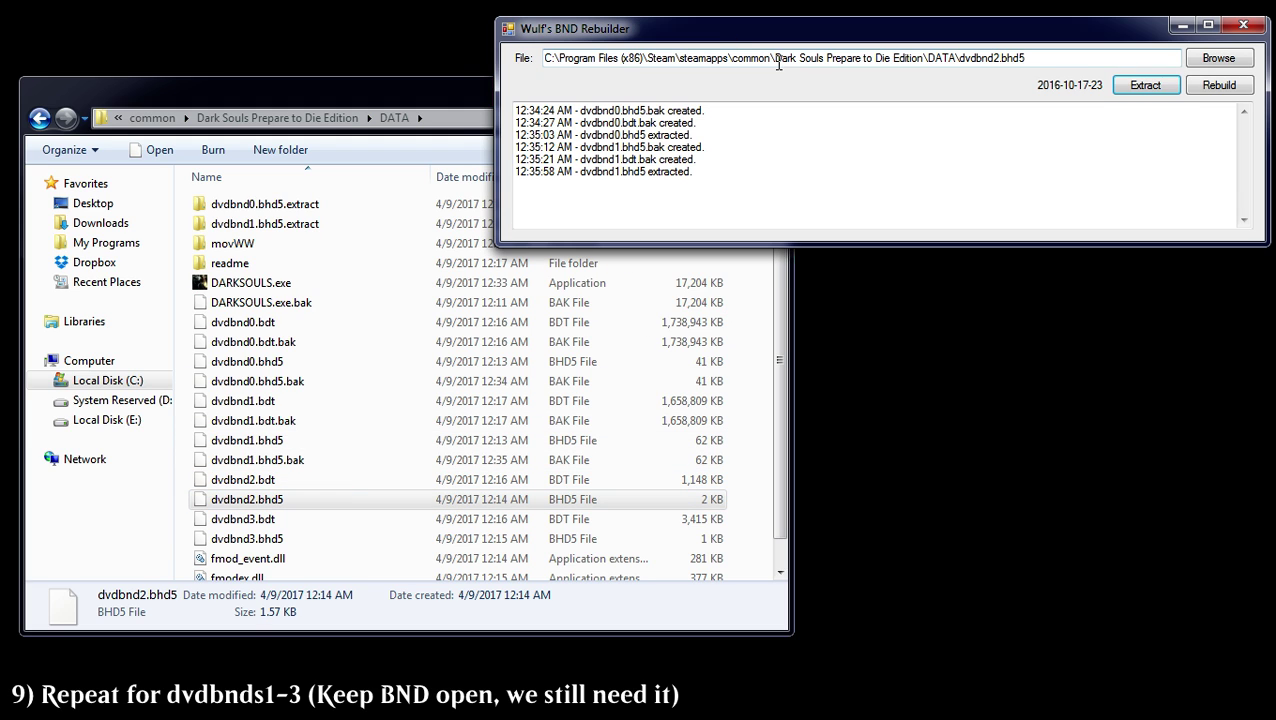
pyautogui.click(1147, 86)
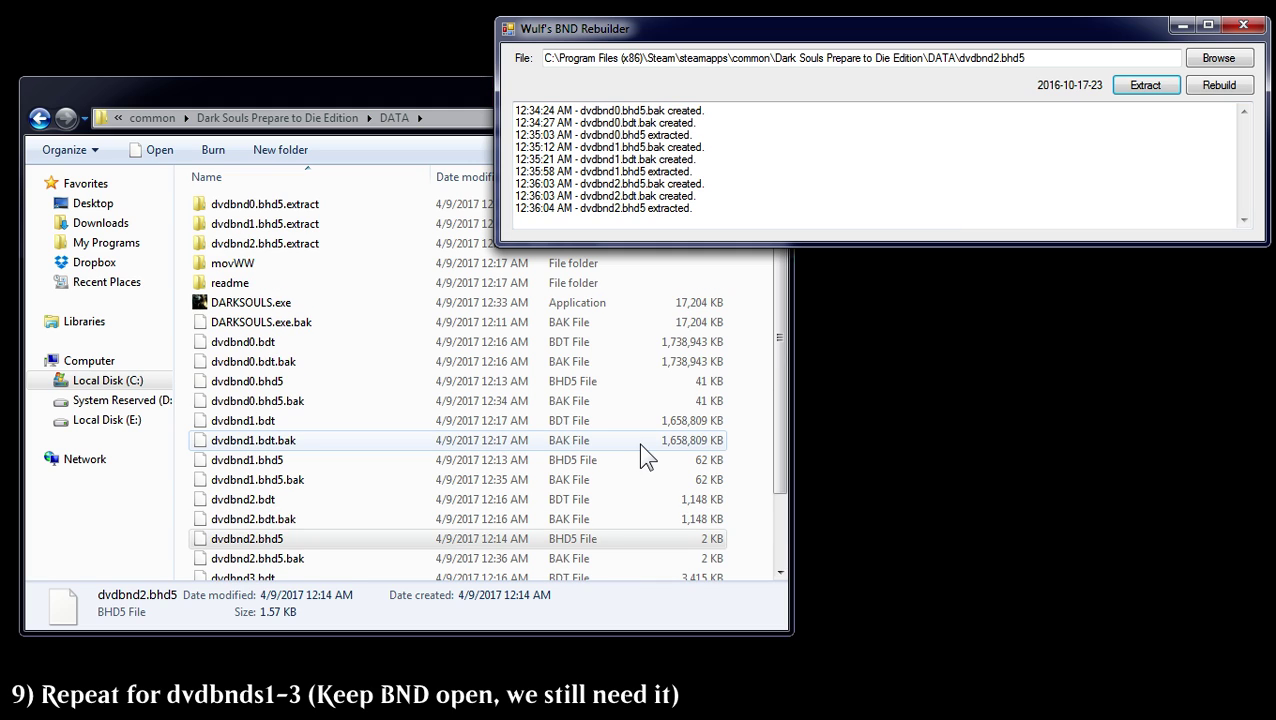
# Extract dvdbnd3.bhd5 with BND Rebuilder and minimize the BND Rebuilder window.
pyautogui.moveTo(778, 458); pyautogui.dragTo(780, 498)
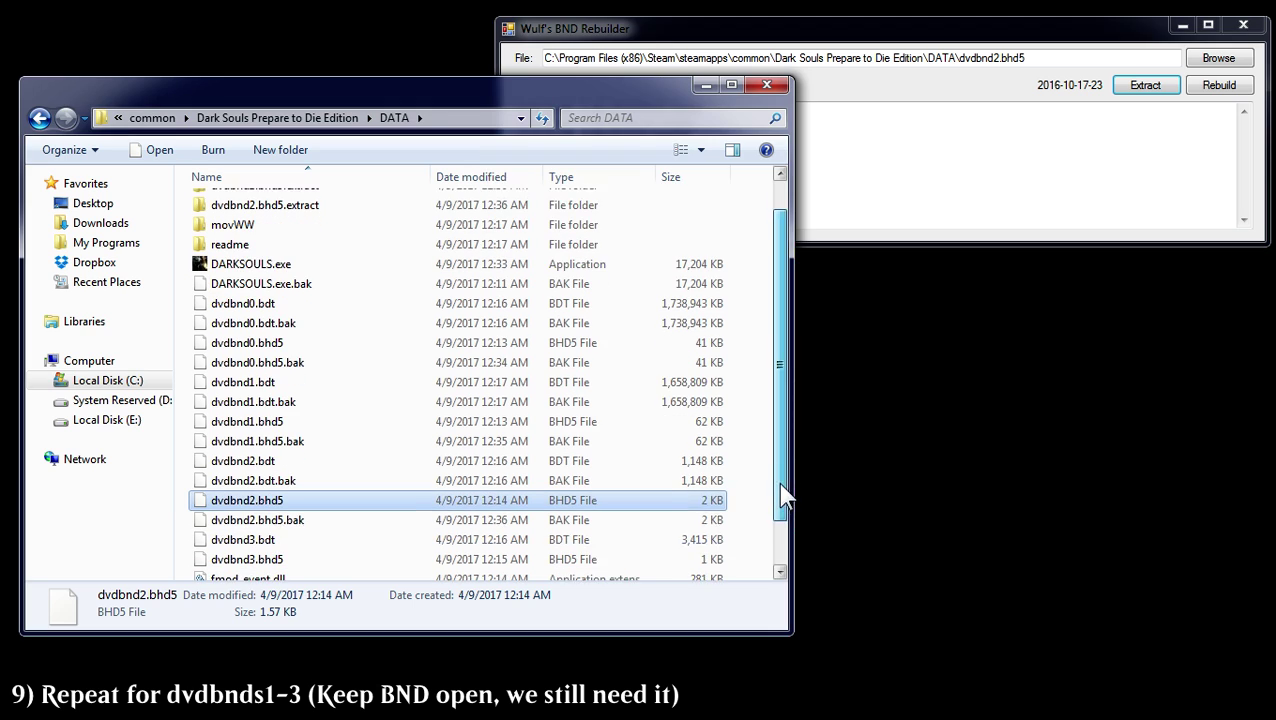
pyautogui.moveTo(293, 552); pyautogui.dragTo(618, 497)
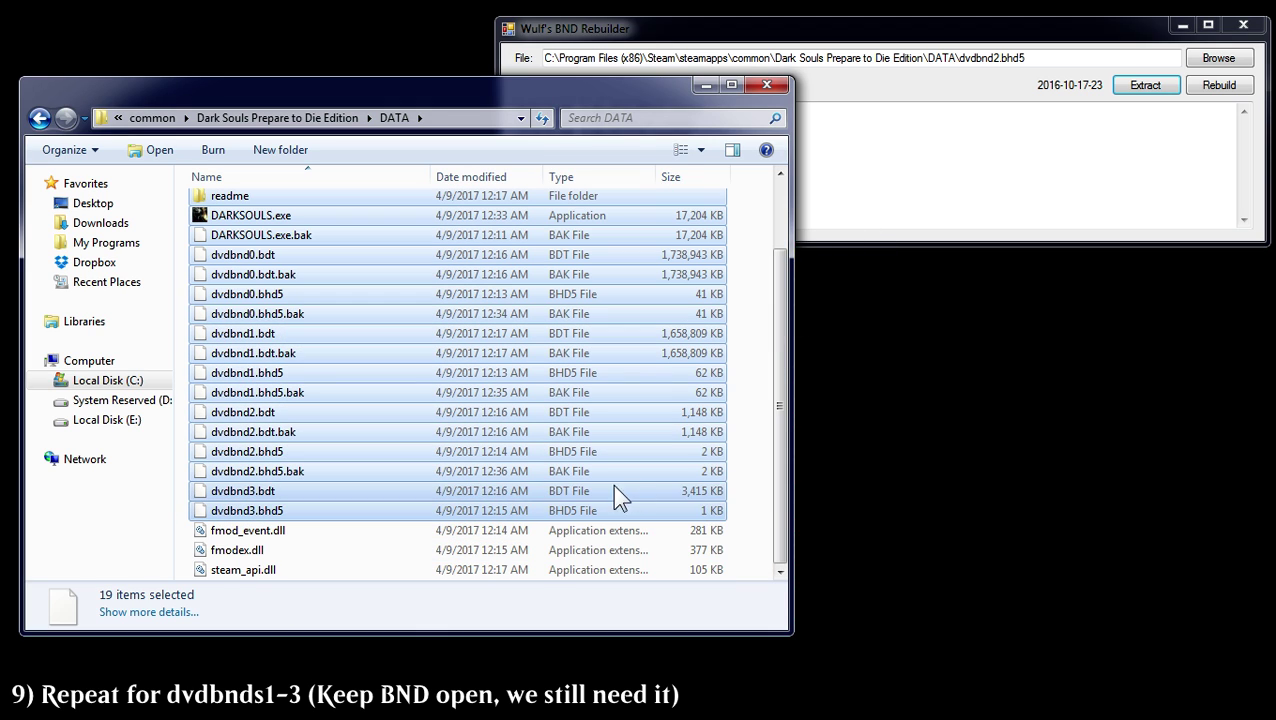
pyautogui.click(745, 505)
pyautogui.click(275, 512)
pyautogui.moveTo(278, 512); pyautogui.dragTo(937, 85)
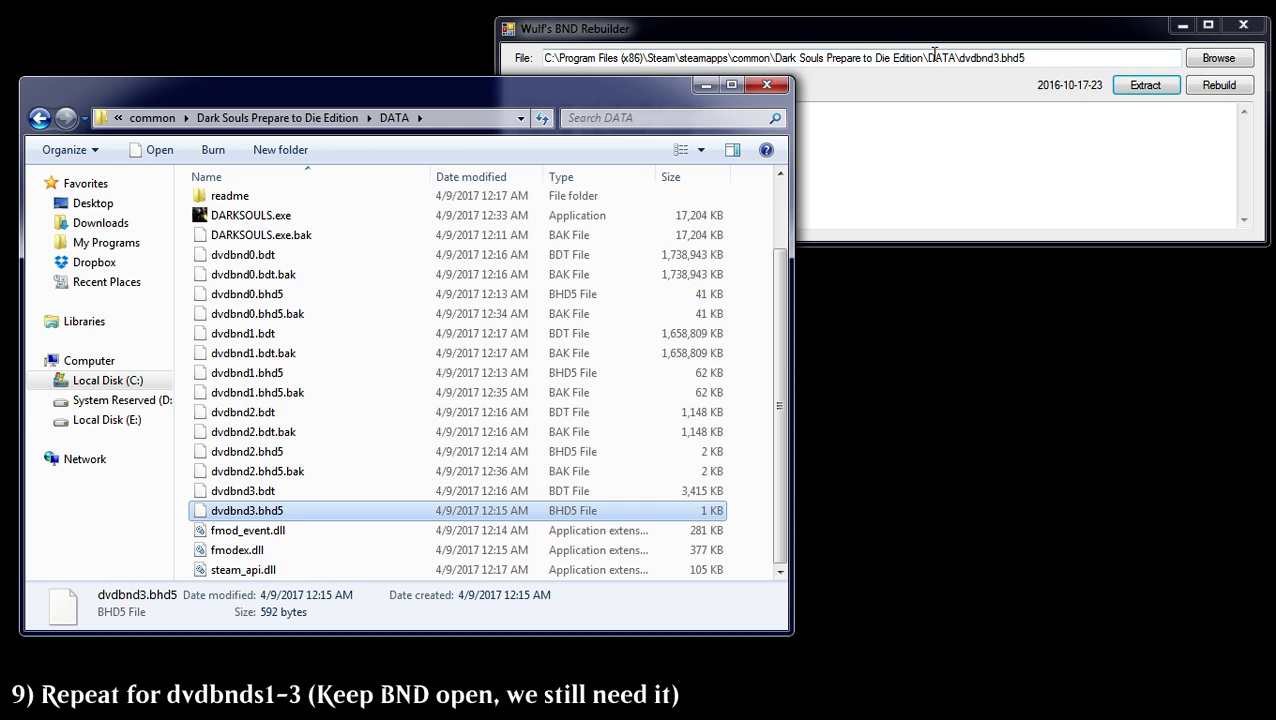
pyautogui.click(1150, 86)
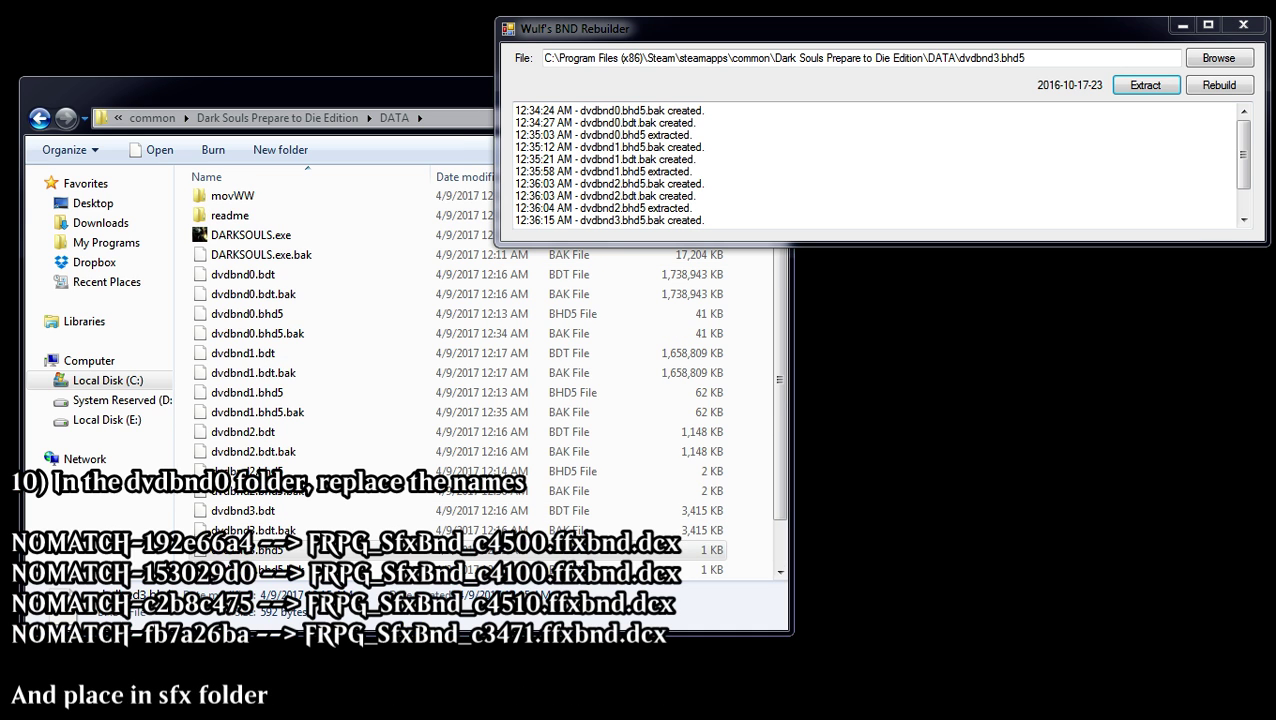
pyautogui.click(1181, 30)
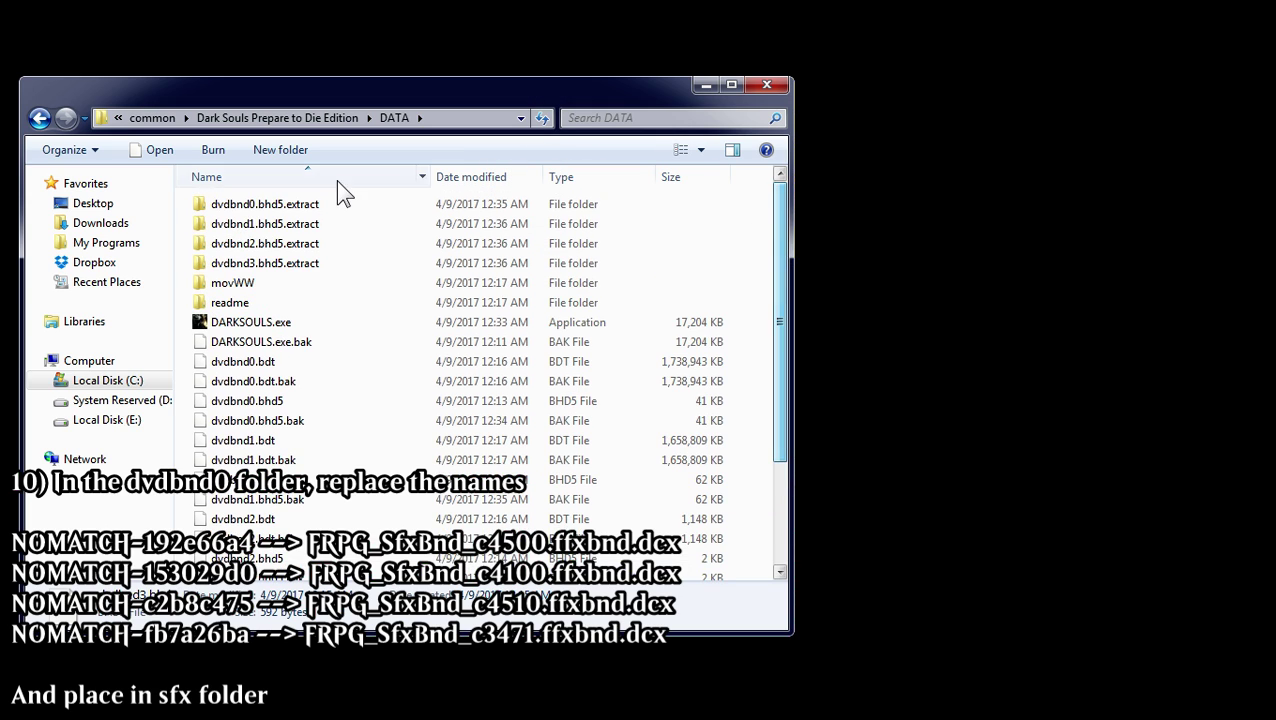
# Open the dvdbnd0.bhd5.extract folder and rename NOMATCH-192E66A4 to FRPG_SfxBnd_c4500.ffxbnd.dcx.
pyautogui.doubleClick(323, 203)
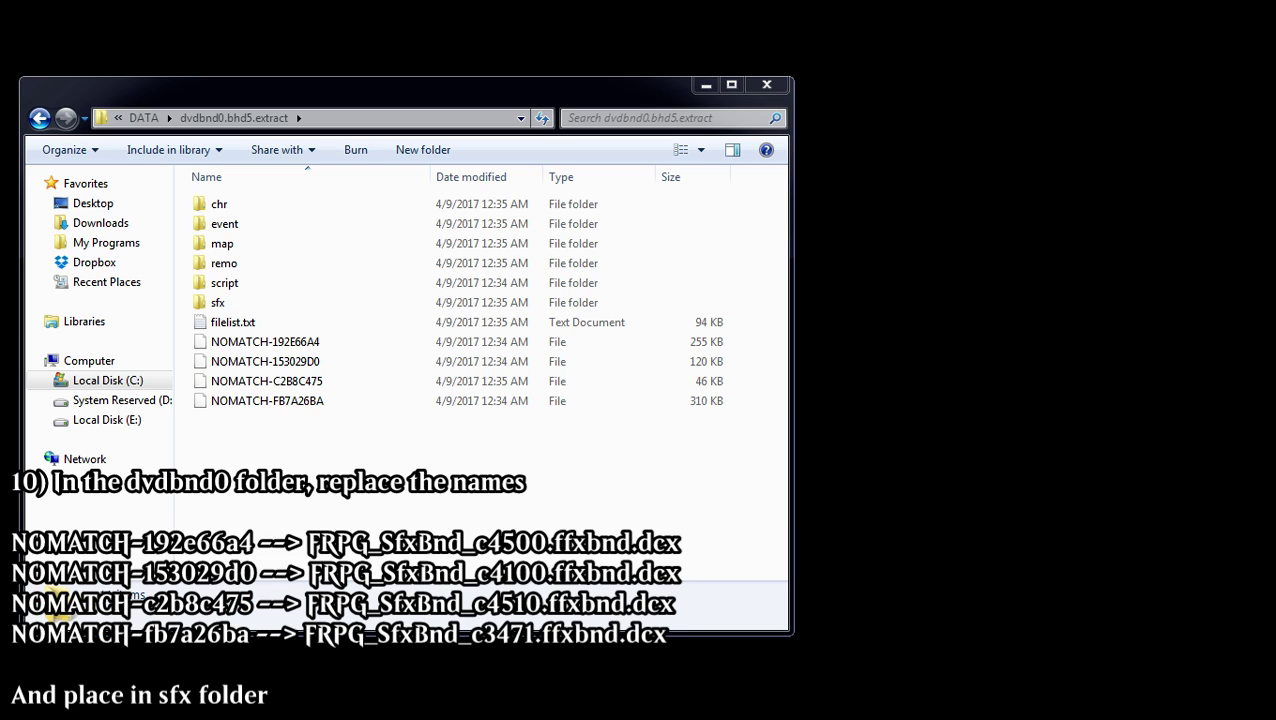
pyautogui.click(348, 341)
pyautogui.press('F2')
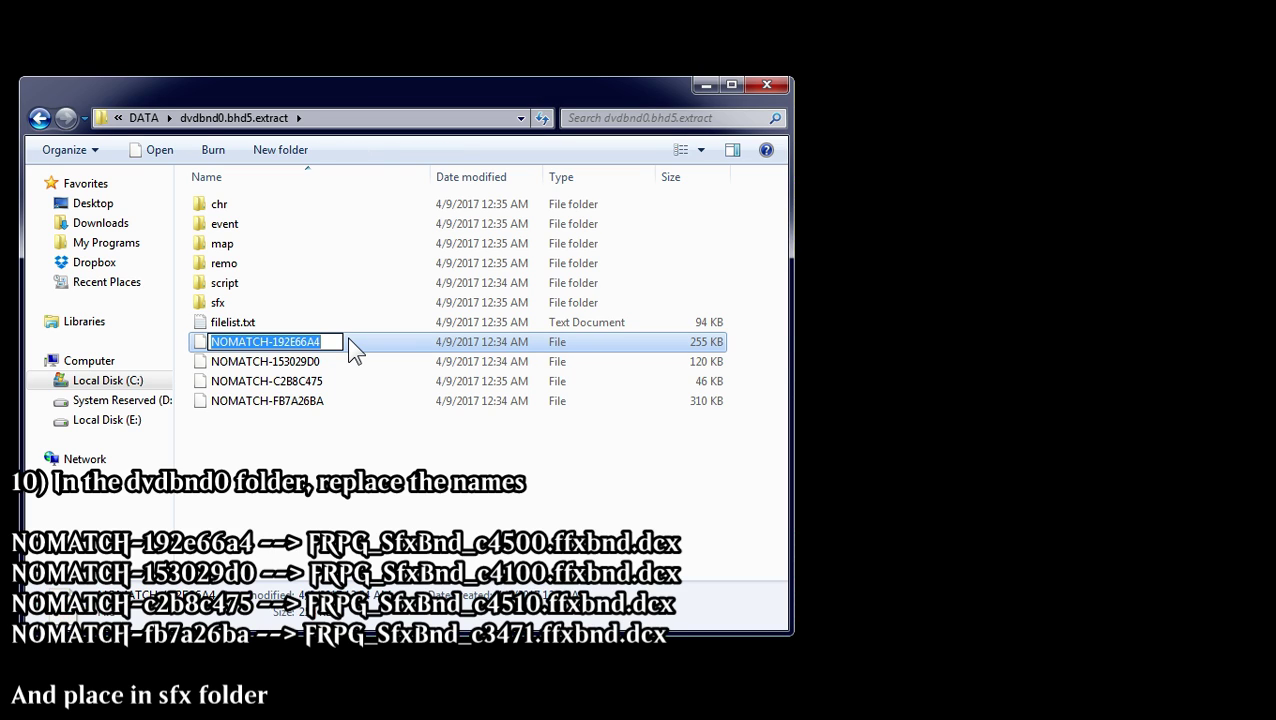
pyautogui.write('FRPG_SfxBnd_c4500.ffxbnd.dcx')
pyautogui.press('Return')
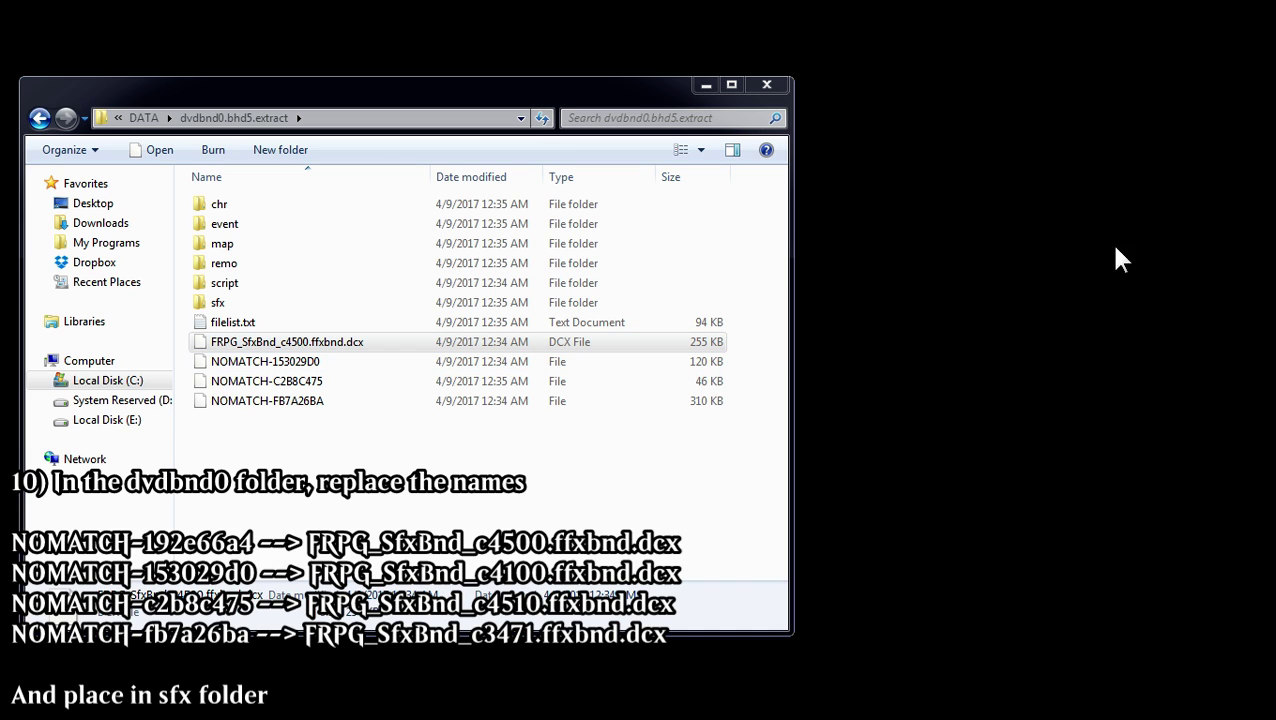
# Rename the file NOMATCH-153029D0 to FRPG_SfxBnd_c4100.ffxbnd.dcx.
pyautogui.click(337, 360)
pyautogui.click(337, 360)
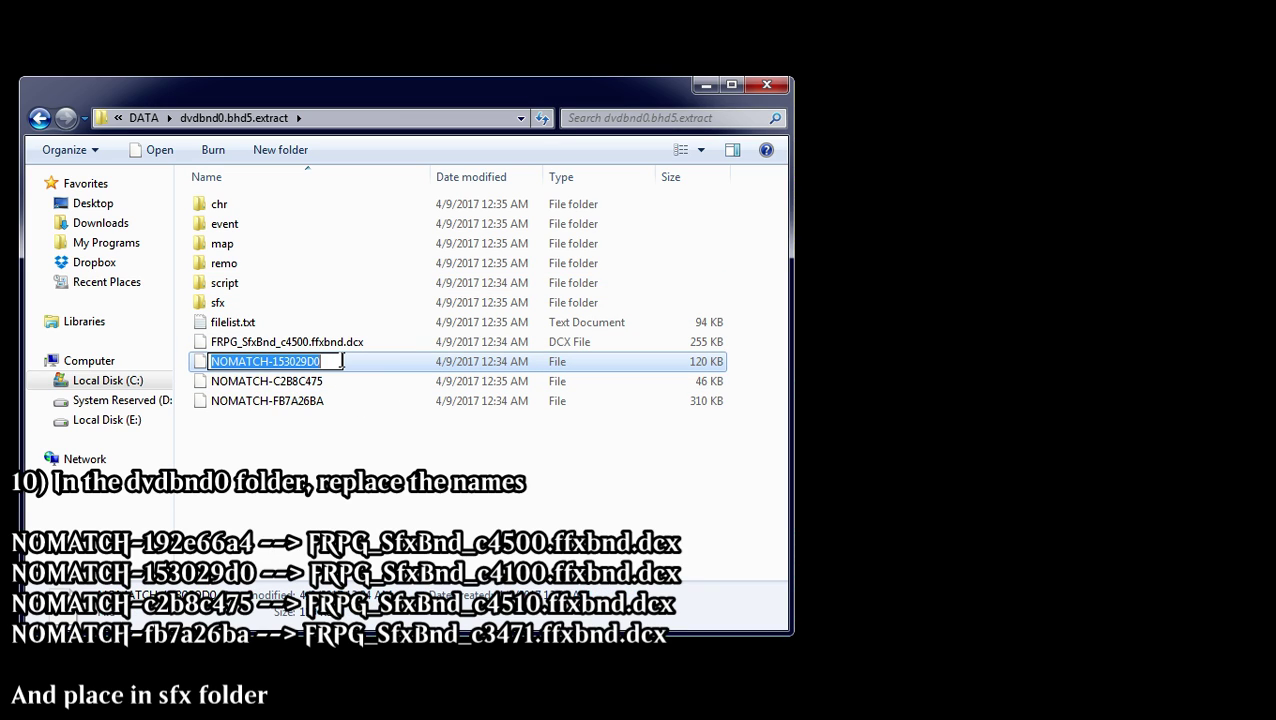
pyautogui.write('FRPG_SfxBnd_c4100.ffxbnd.dcx')
pyautogui.press('Return')
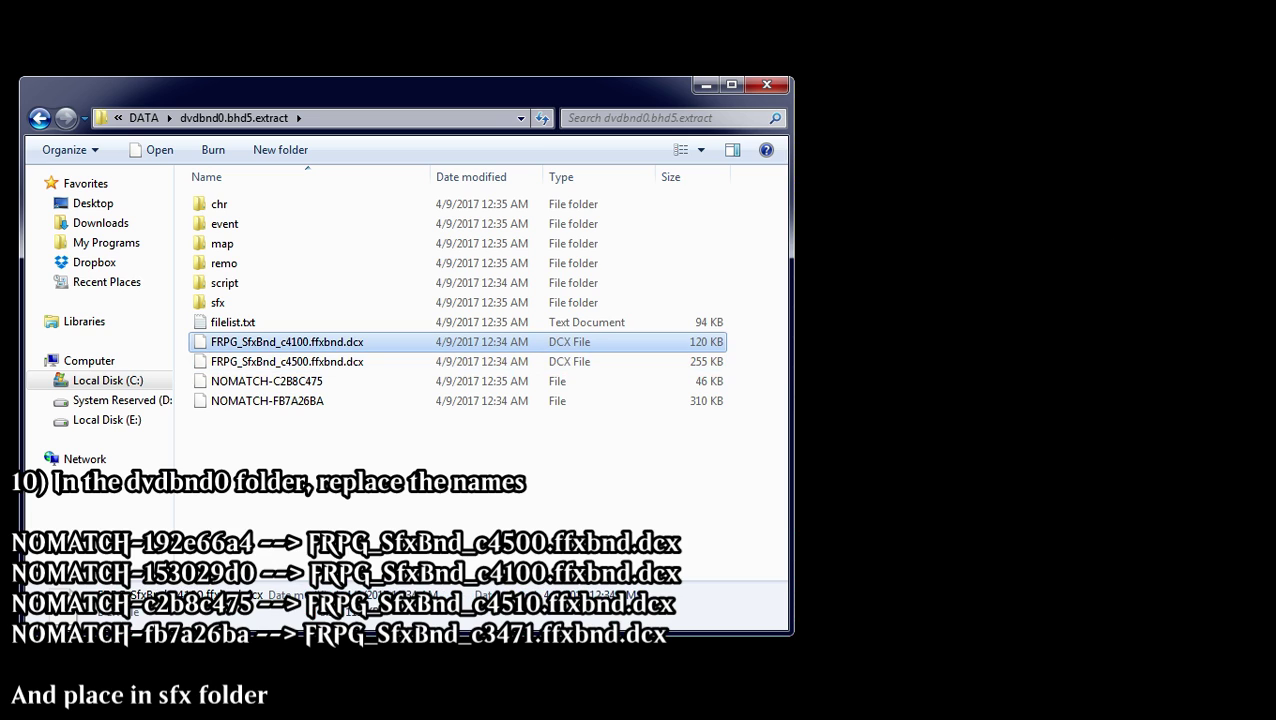
# Rename the file NOMATCH-C2B8C475 to FRPG_SfxBnd_c4510.ffxbnd.dcx.
pyautogui.hotkey('alt', 'Tab')
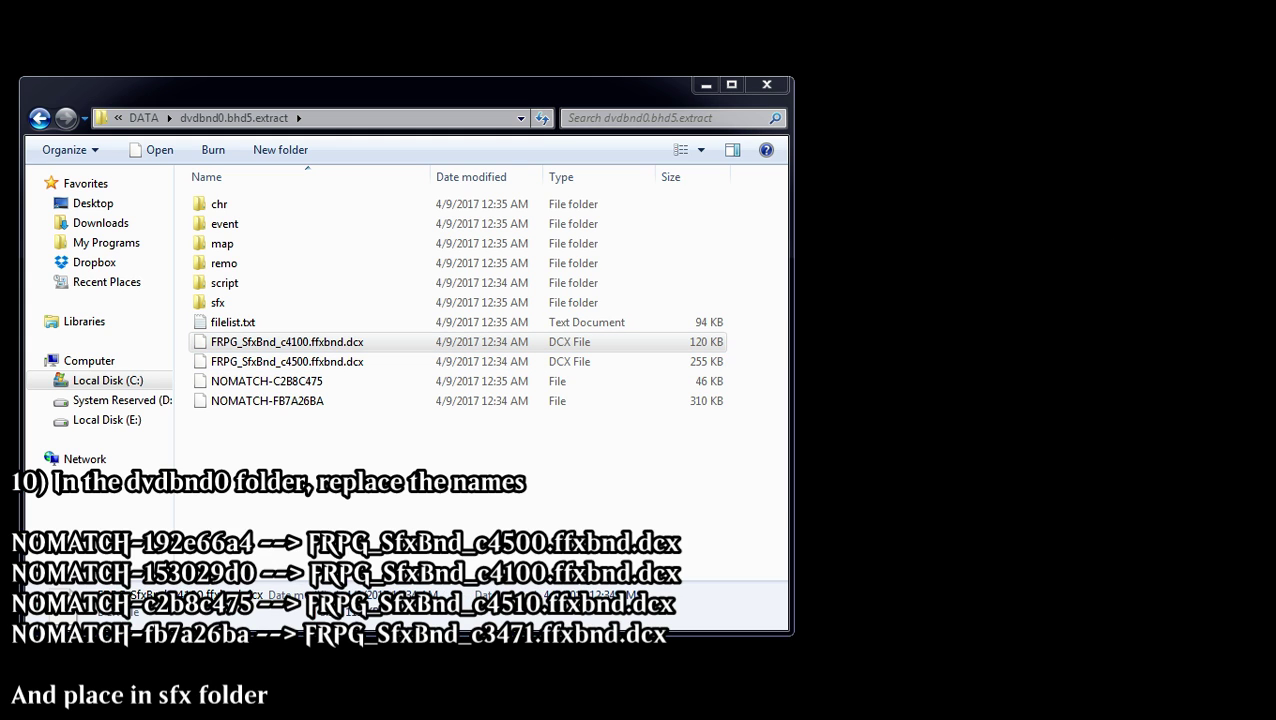
pyautogui.click(363, 380)
pyautogui.press('F2')
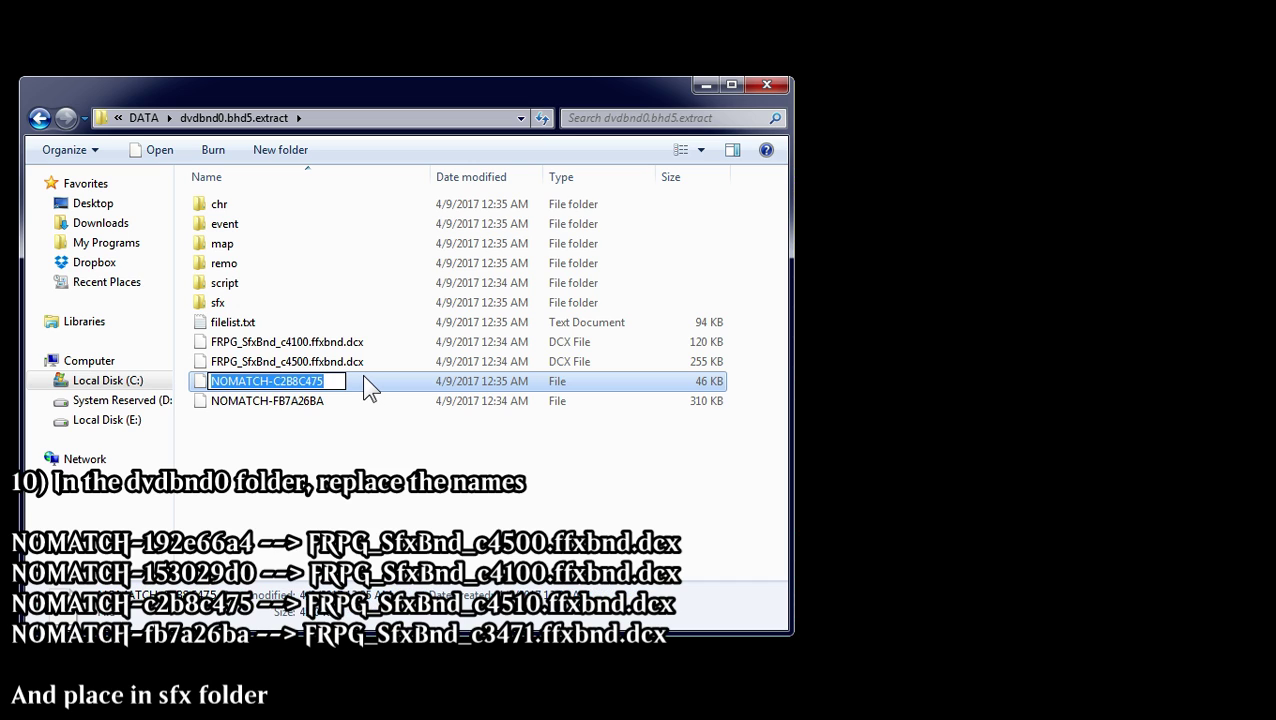
pyautogui.write('FRPG_SfxBnd_c4510.ffxbnd.dcx')
pyautogui.press('Return')
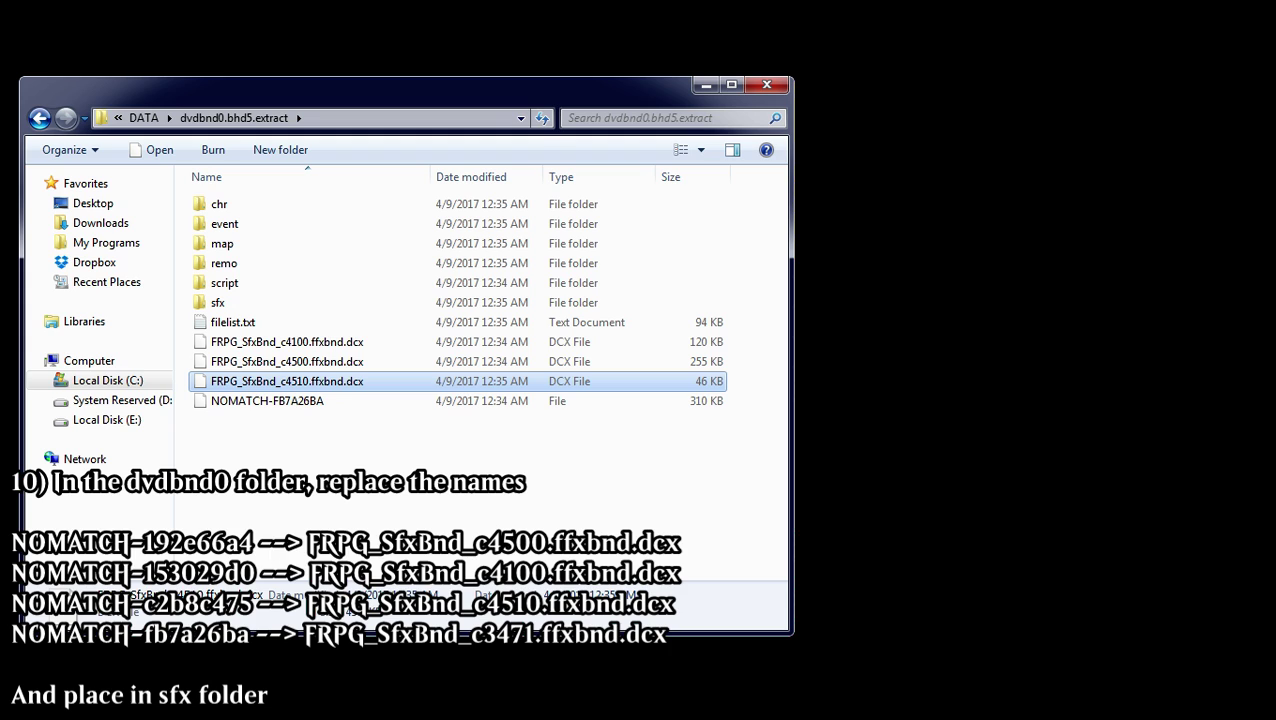
# Rename the file NOMATCH-FB7A26BA to FRPG_SfxBnd_c3471.ffxbnd.dcx.
pyautogui.hotkey('alt', 'Tab')
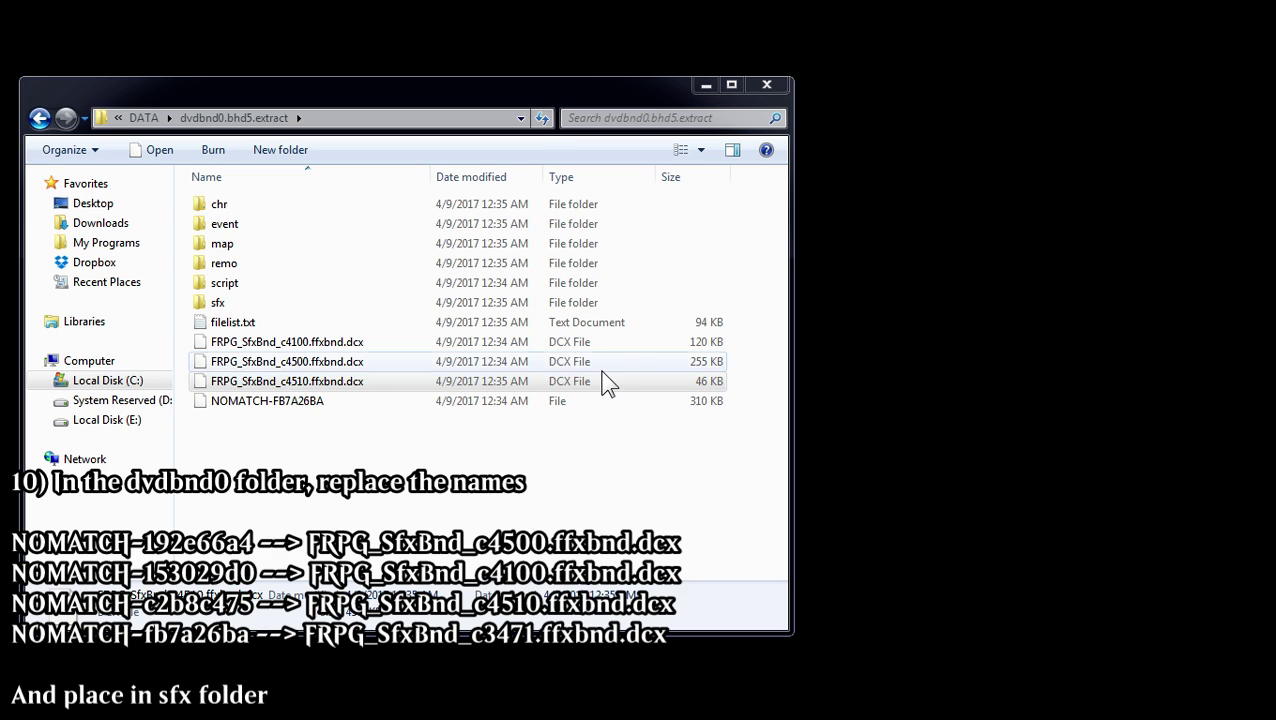
pyautogui.click(370, 401)
pyautogui.press('F2')
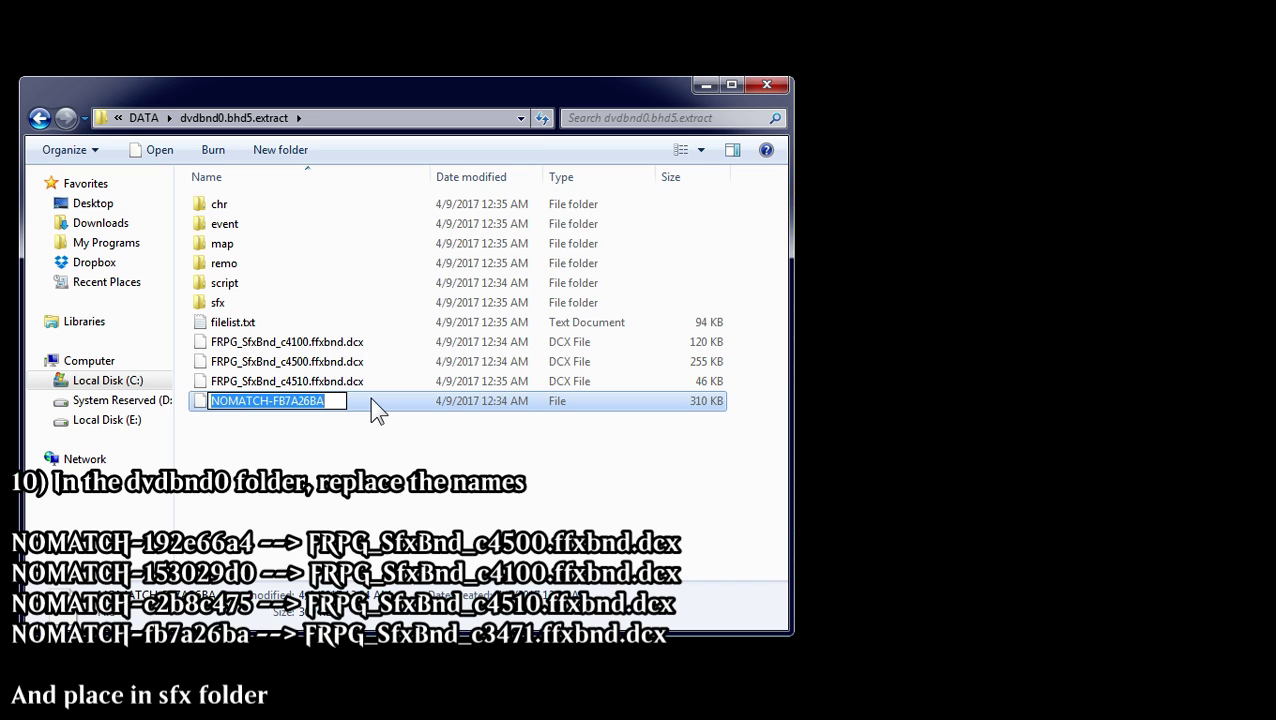
pyautogui.write('FRPG_SfxBnd_c3471.ffxbnd.dcx')
pyautogui.press('Return')
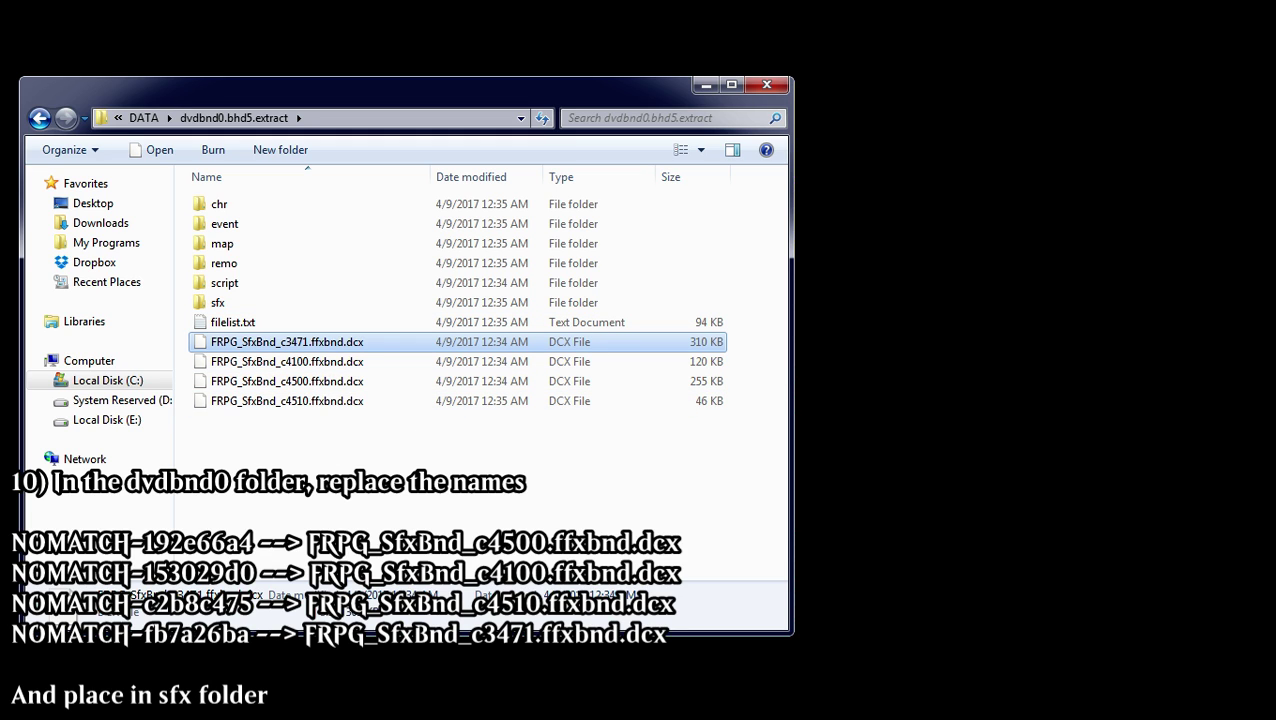
# Move the four renamed FRPG_SfxBnd .dcx files into the sfx folder of dvdbnd0.bhd5.extract.
pyautogui.click(440, 452)
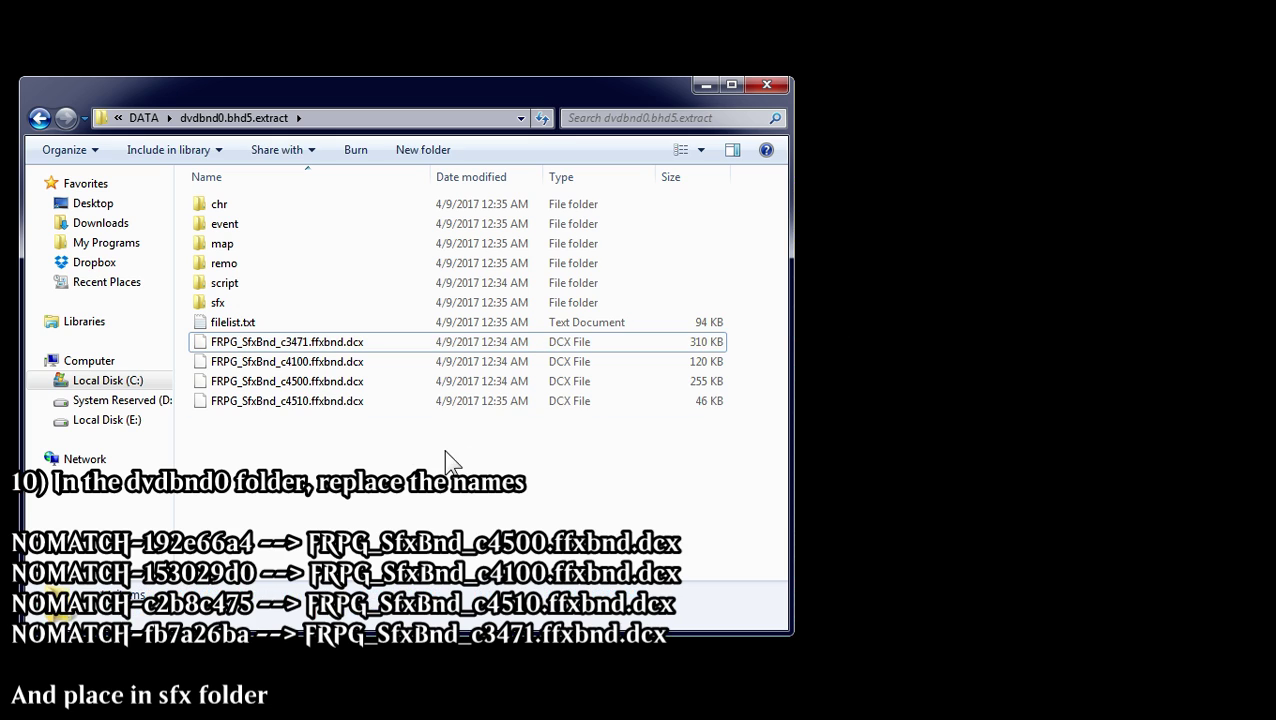
pyautogui.moveTo(328, 422); pyautogui.dragTo(219, 302)
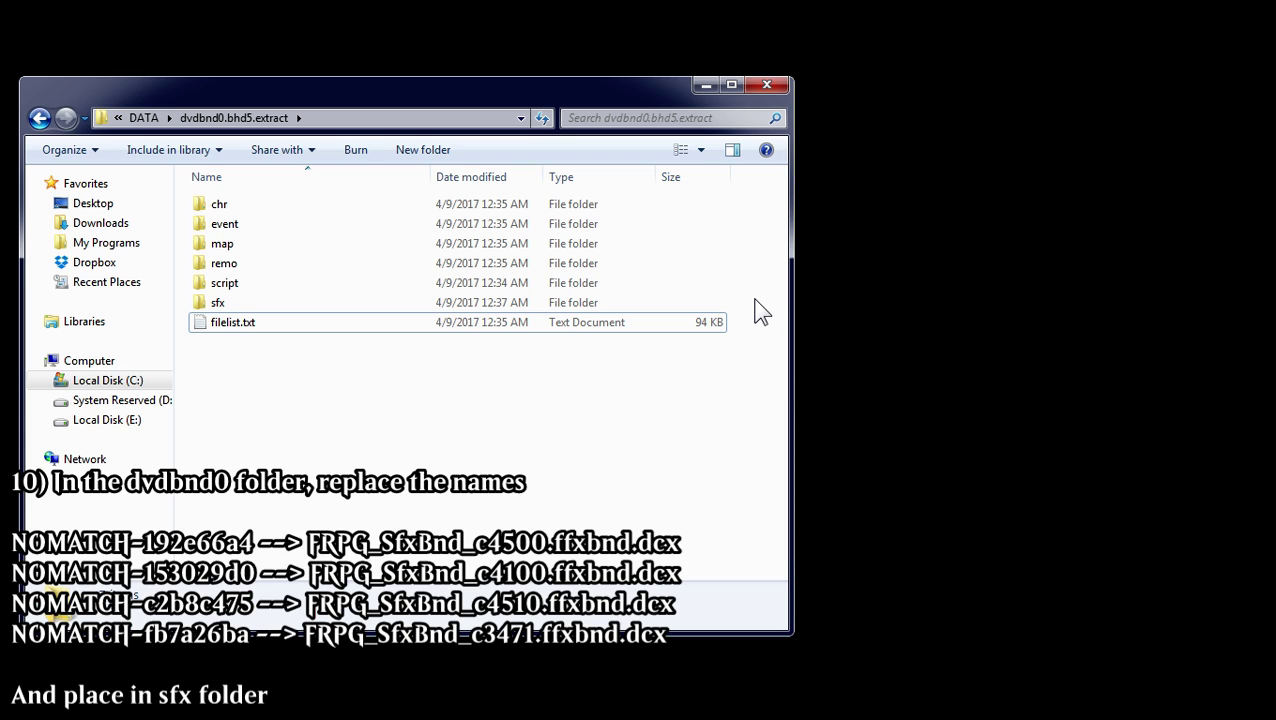
# Copy the chr, event, map, remo, script and sfx folders from dvdbnd0.bhd5.extract into the DATA folder.
pyautogui.moveTo(755, 298); pyautogui.dragTo(224, 207)
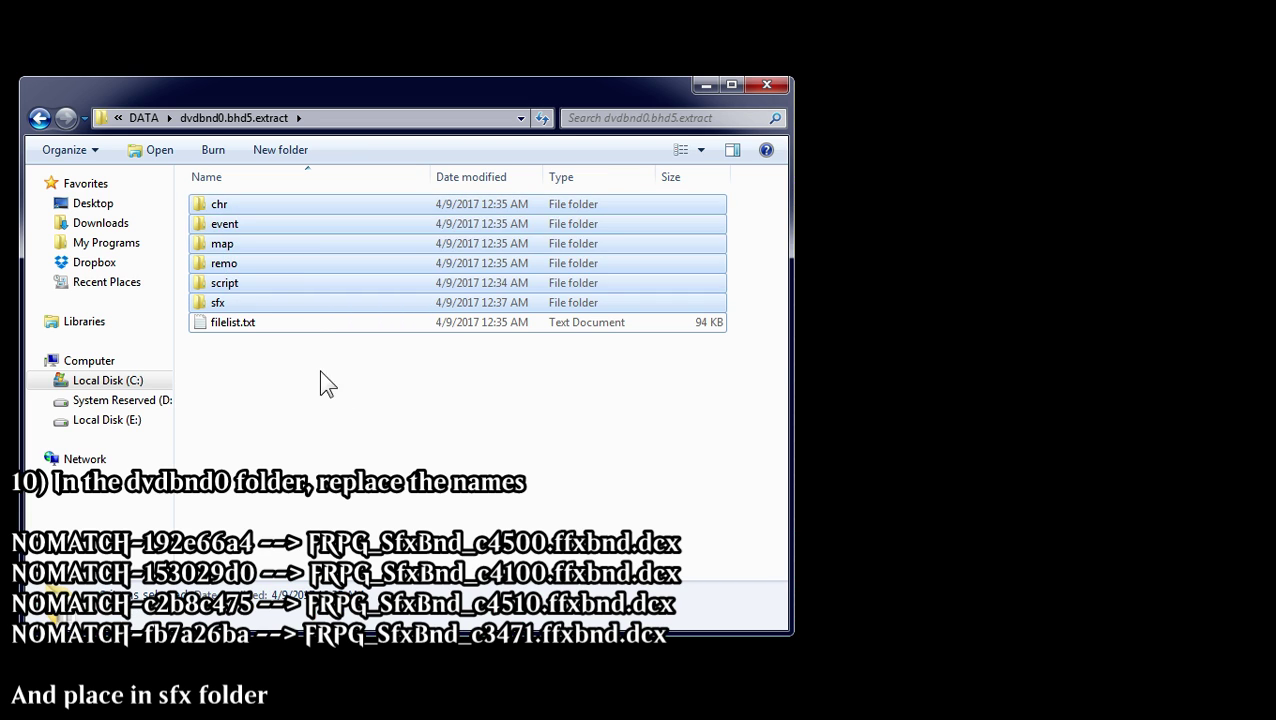
pyautogui.click(350, 452)
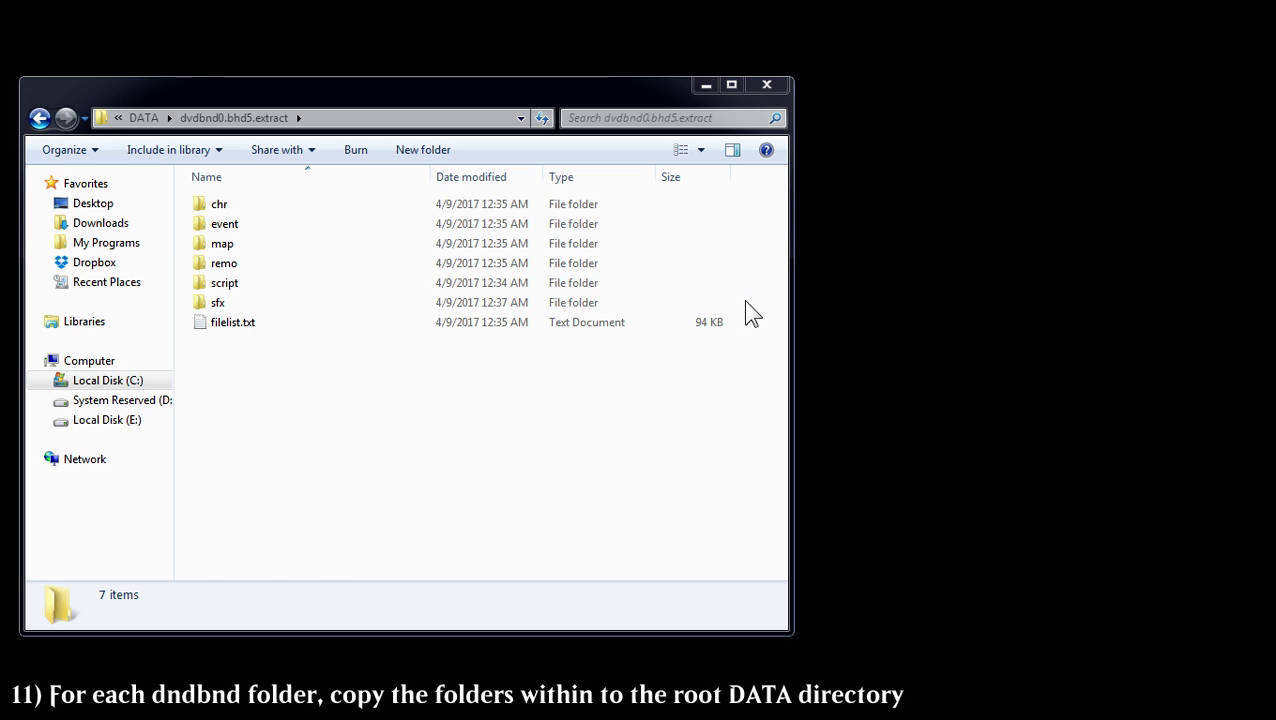
pyautogui.moveTo(744, 300); pyautogui.dragTo(403, 223)
pyautogui.moveTo(732, 300); pyautogui.dragTo(276, 212)
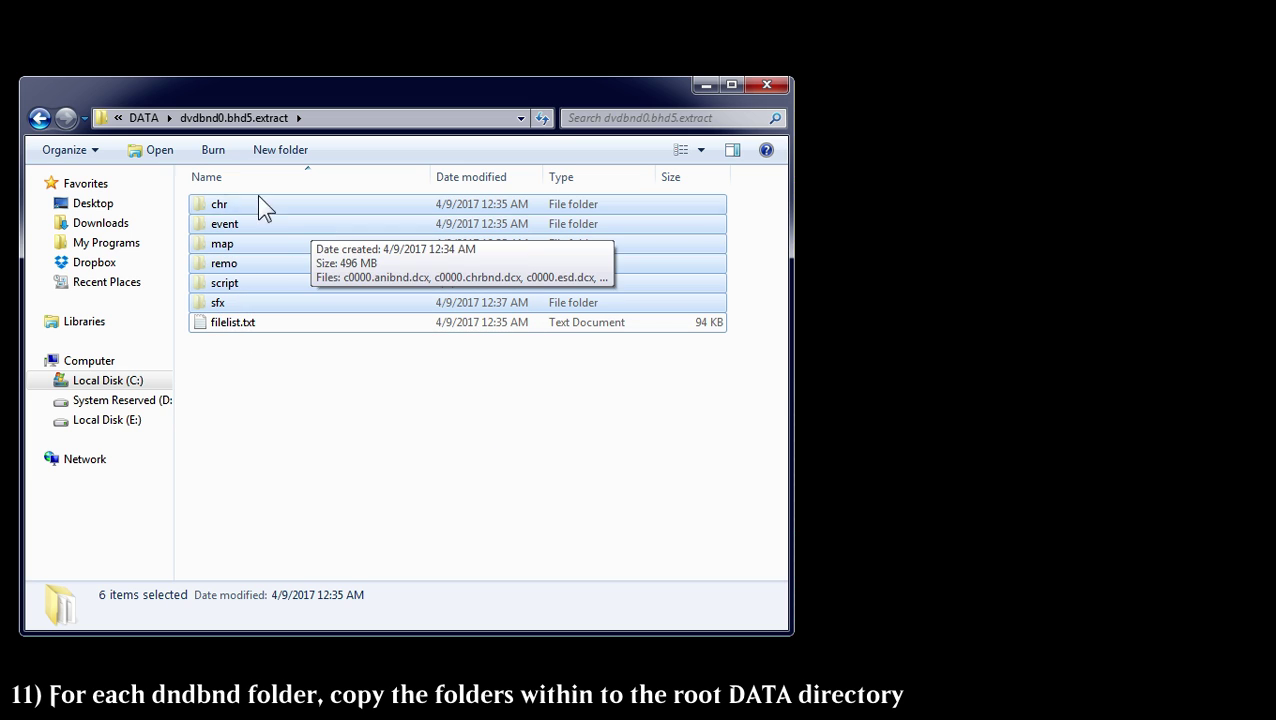
pyautogui.click(143, 118)
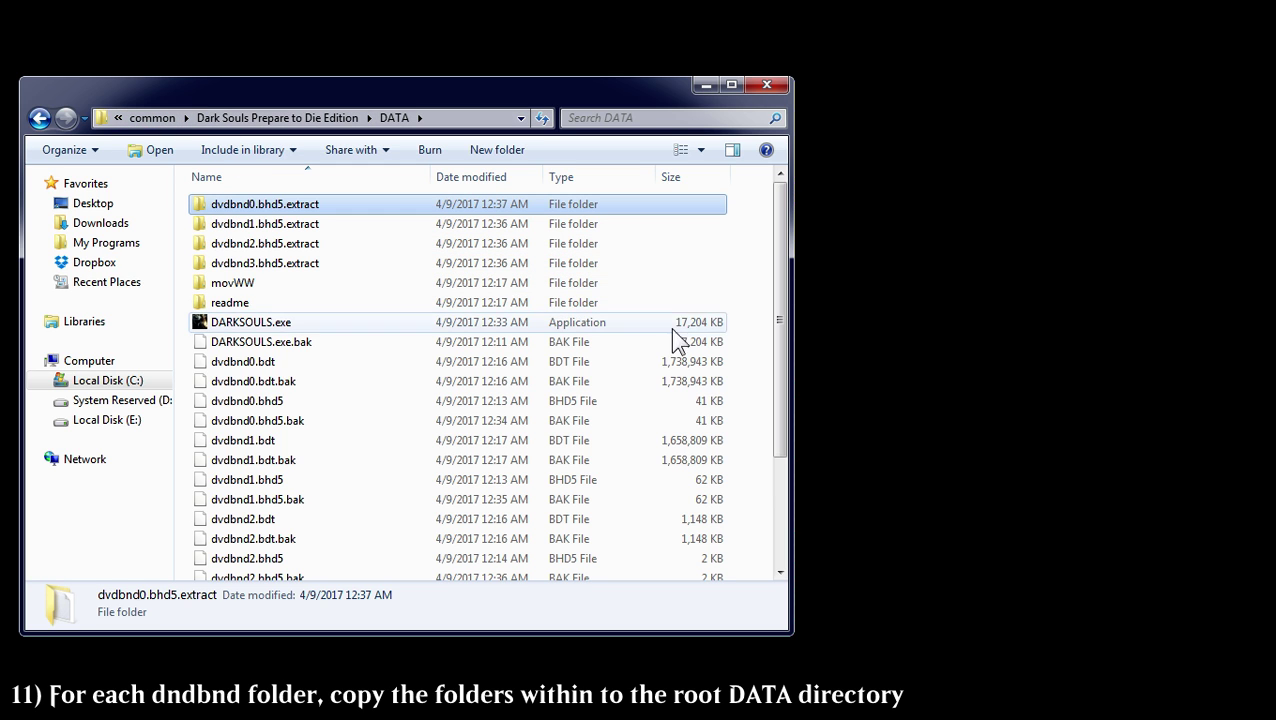
pyautogui.hotkey('ctrl', 'v')
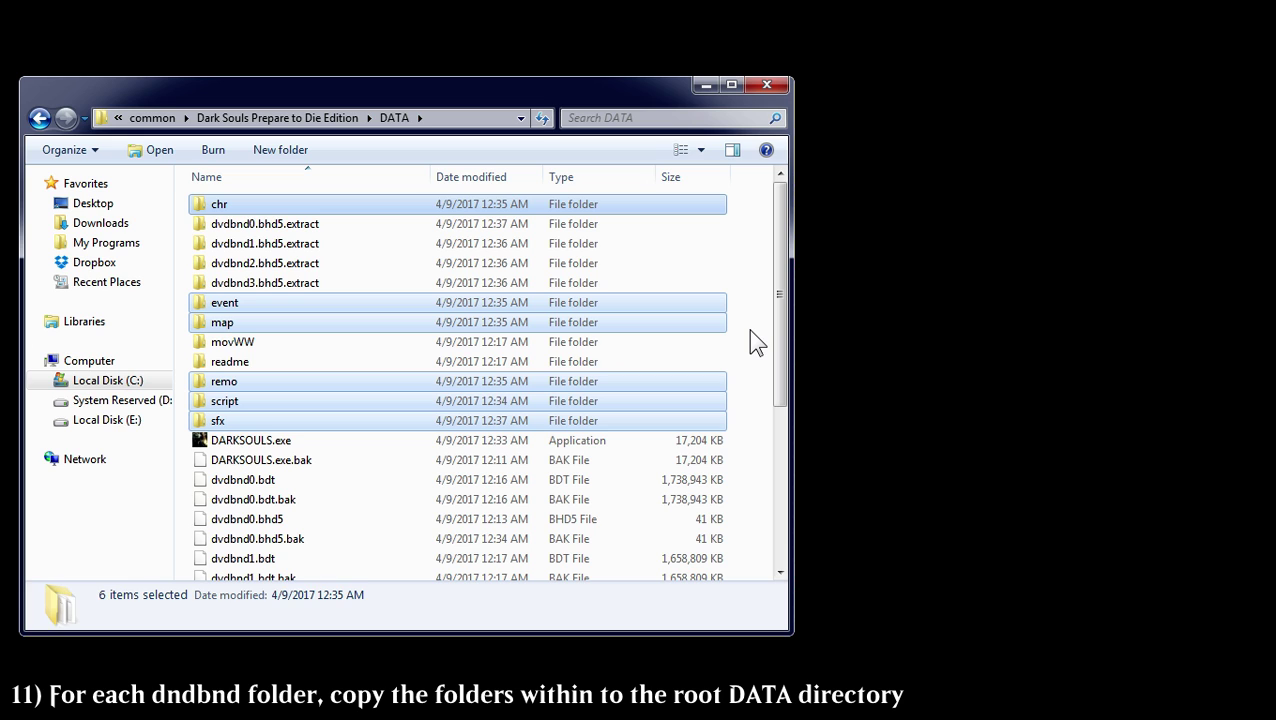
# Copy all twelve folders from dvdbnd1.bhd5.extract, from facegen to sound but without filelist.txt, into the DATA folder.
pyautogui.doubleClick(261, 242)
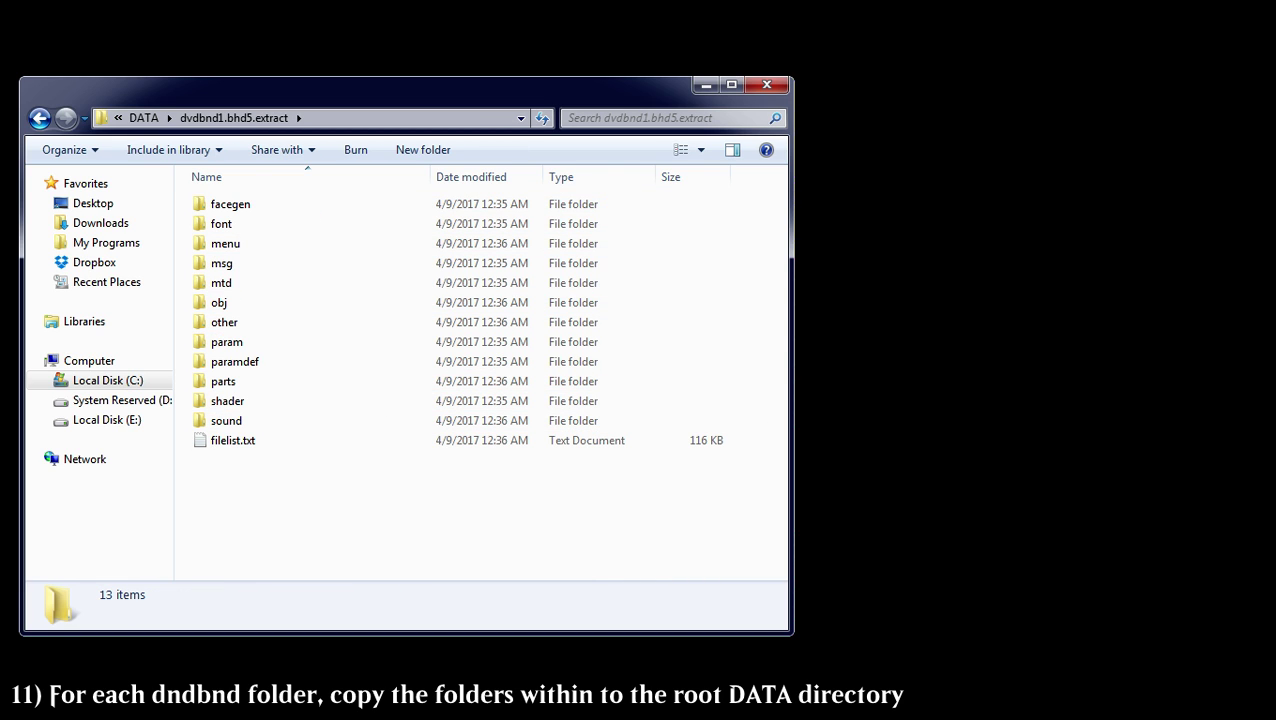
pyautogui.moveTo(762, 412); pyautogui.dragTo(148, 121)
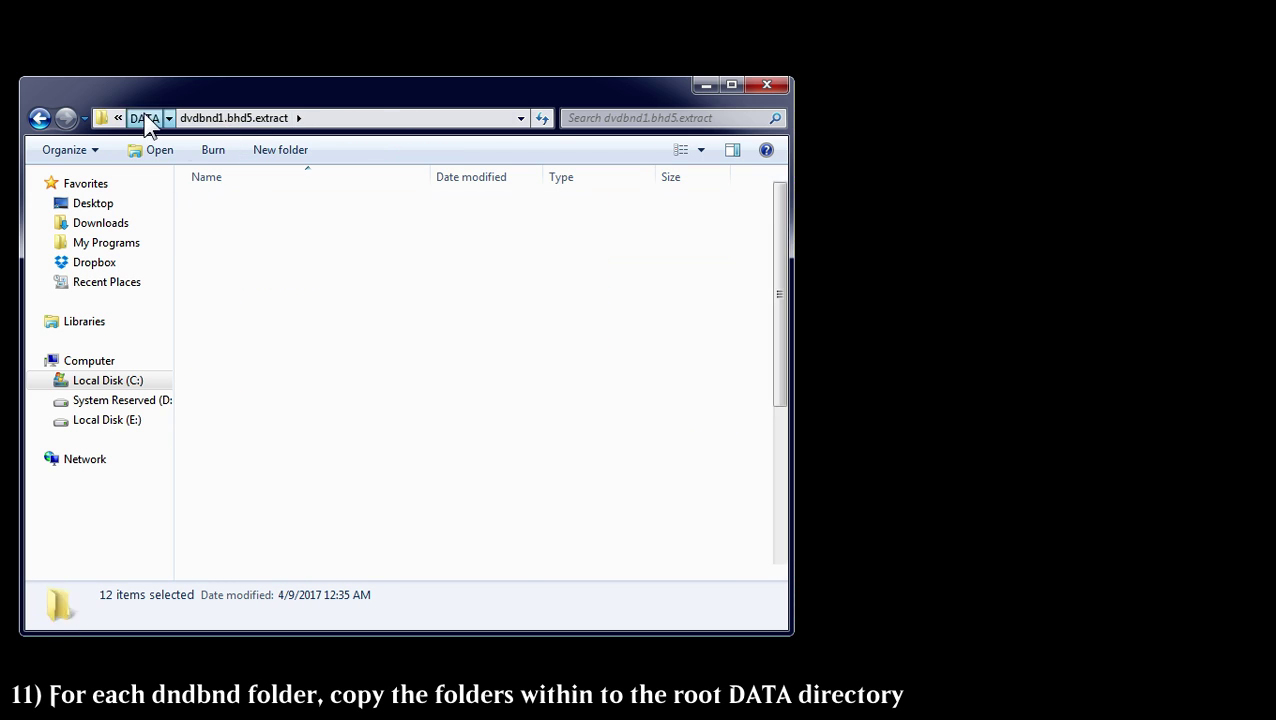
pyautogui.click(148, 121)
pyautogui.click(750, 342)
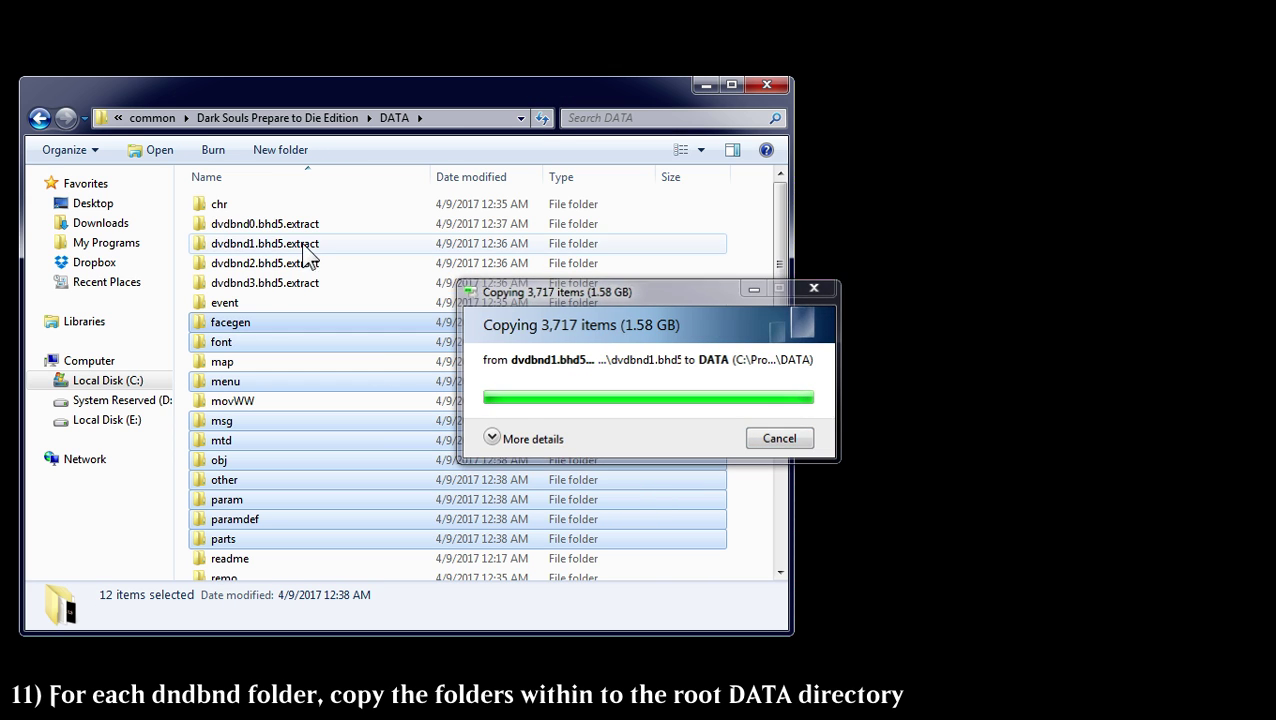
# Copy the event and script folders from dvdbnd2.bhd5.extract into the DATA folder, merging the folders and replacing all conflicting files.
pyautogui.doubleClick(300, 263)
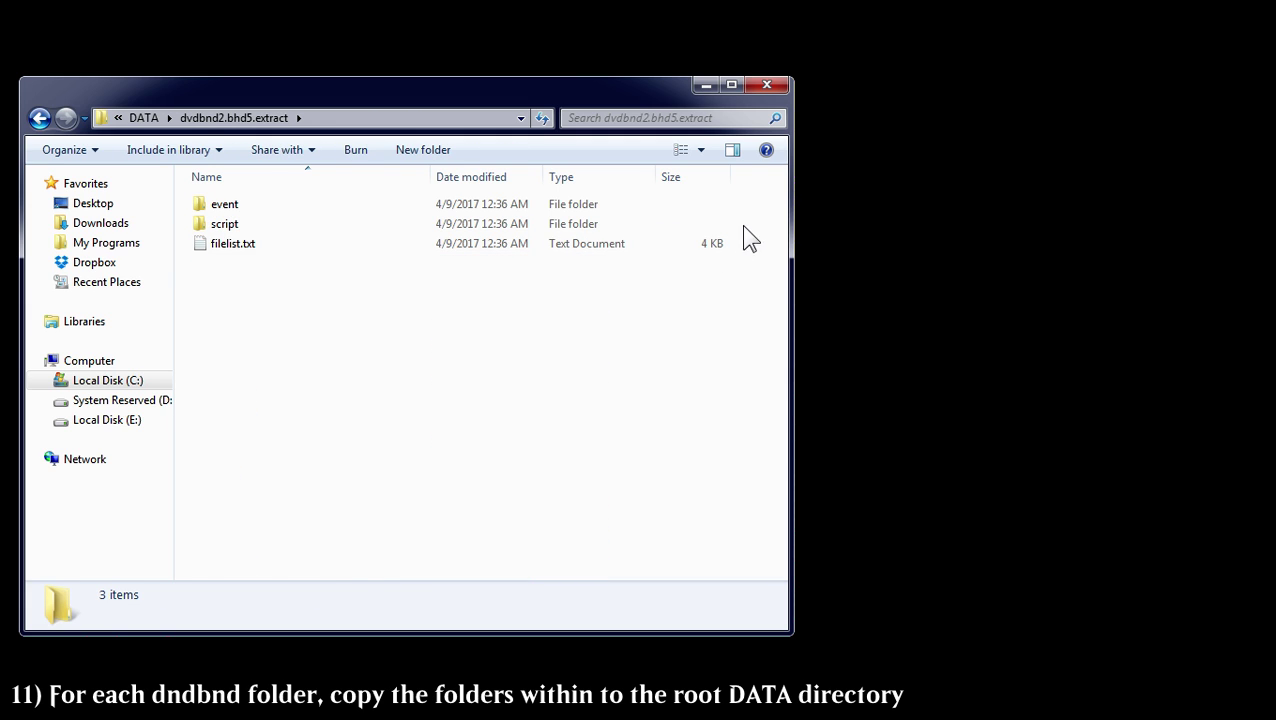
pyautogui.moveTo(745, 240); pyautogui.dragTo(290, 200)
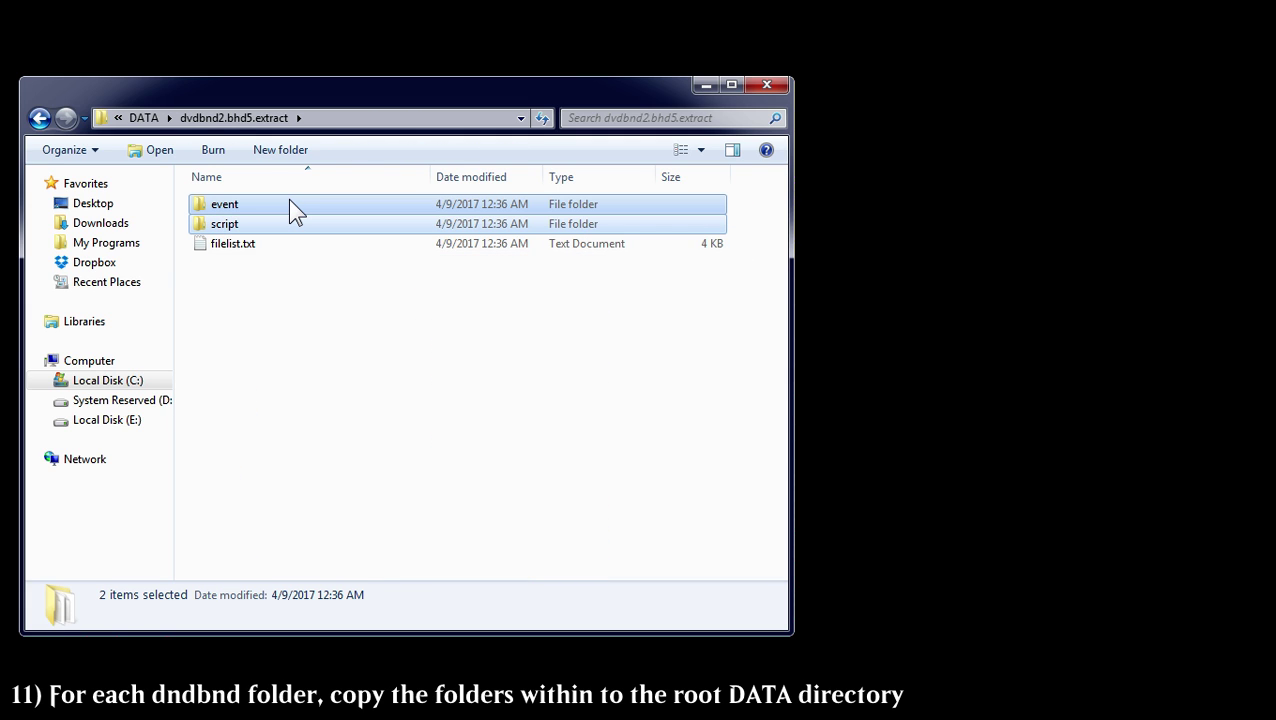
pyautogui.click(144, 118)
pyautogui.click(757, 337)
pyautogui.hotkey('ctrl', 'v')
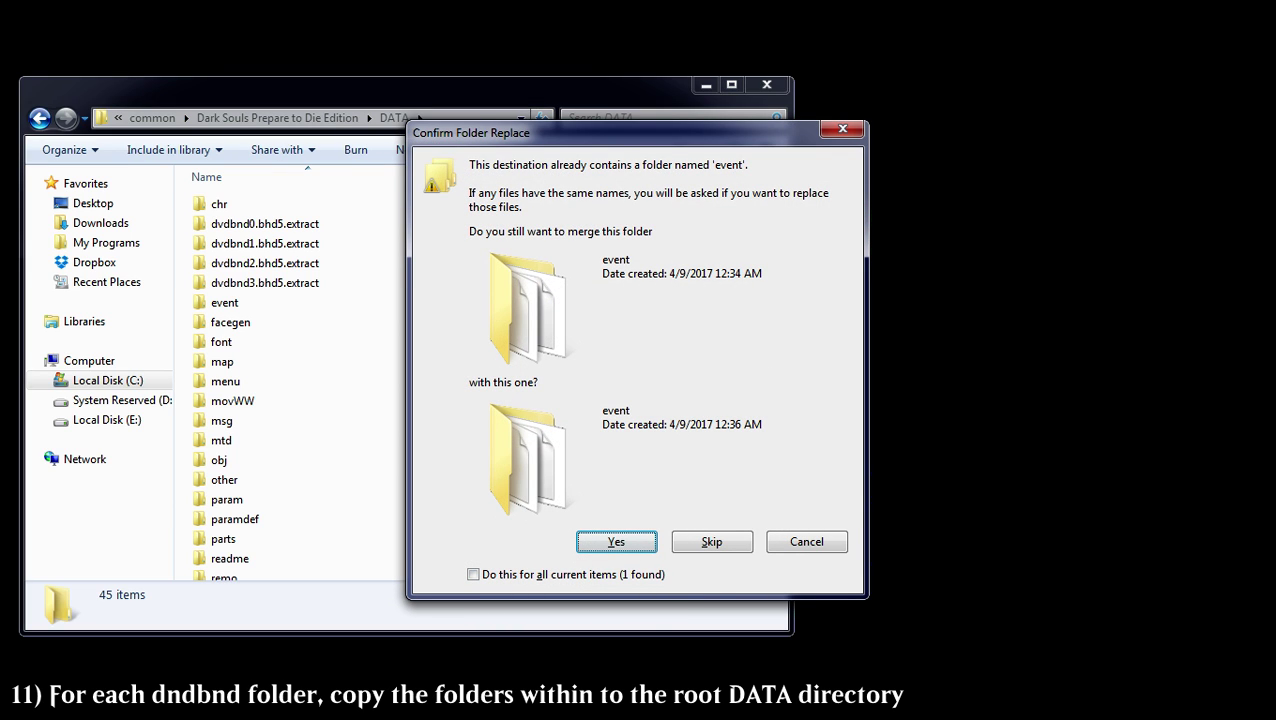
pyautogui.click(484, 575)
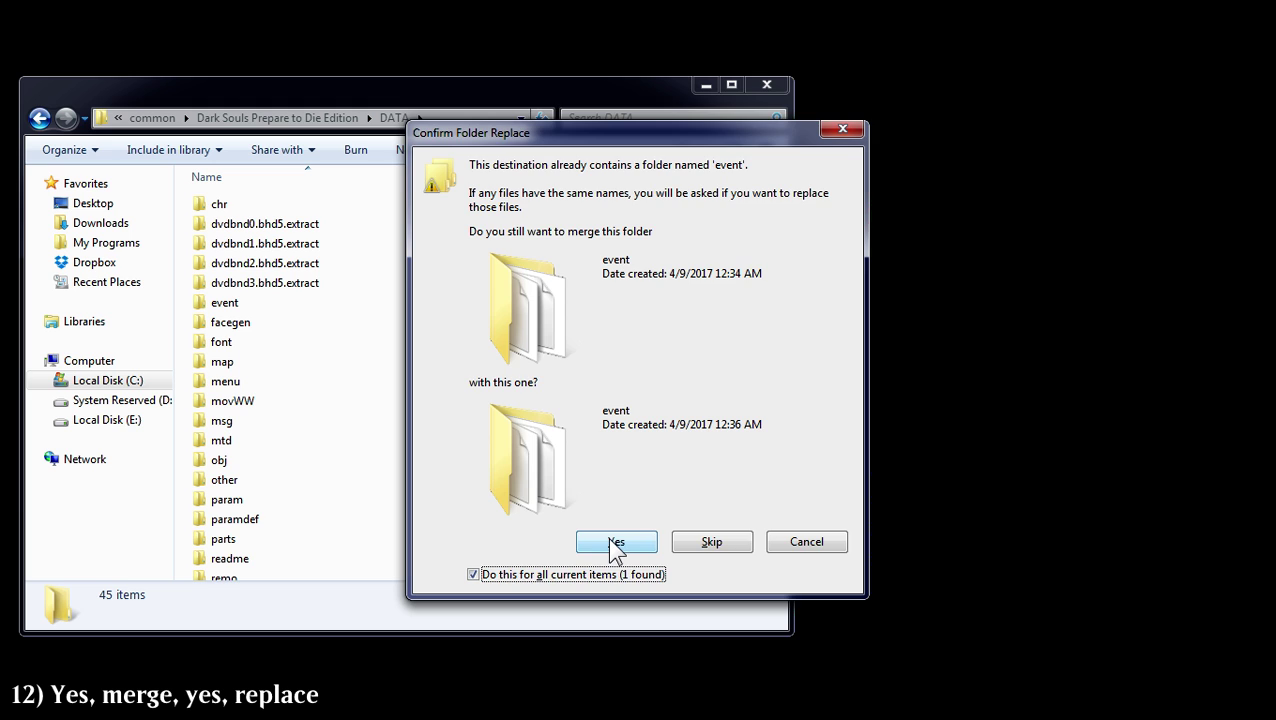
pyautogui.click(612, 541)
pyautogui.click(466, 580)
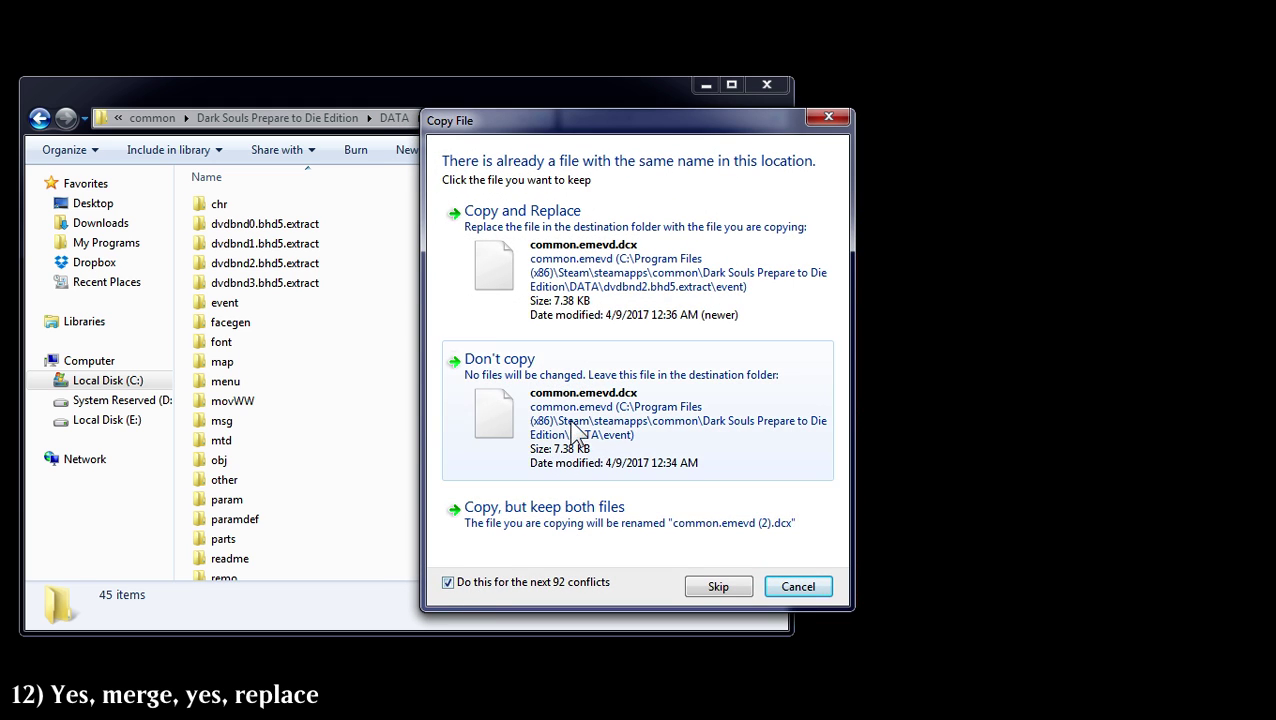
pyautogui.click(618, 280)
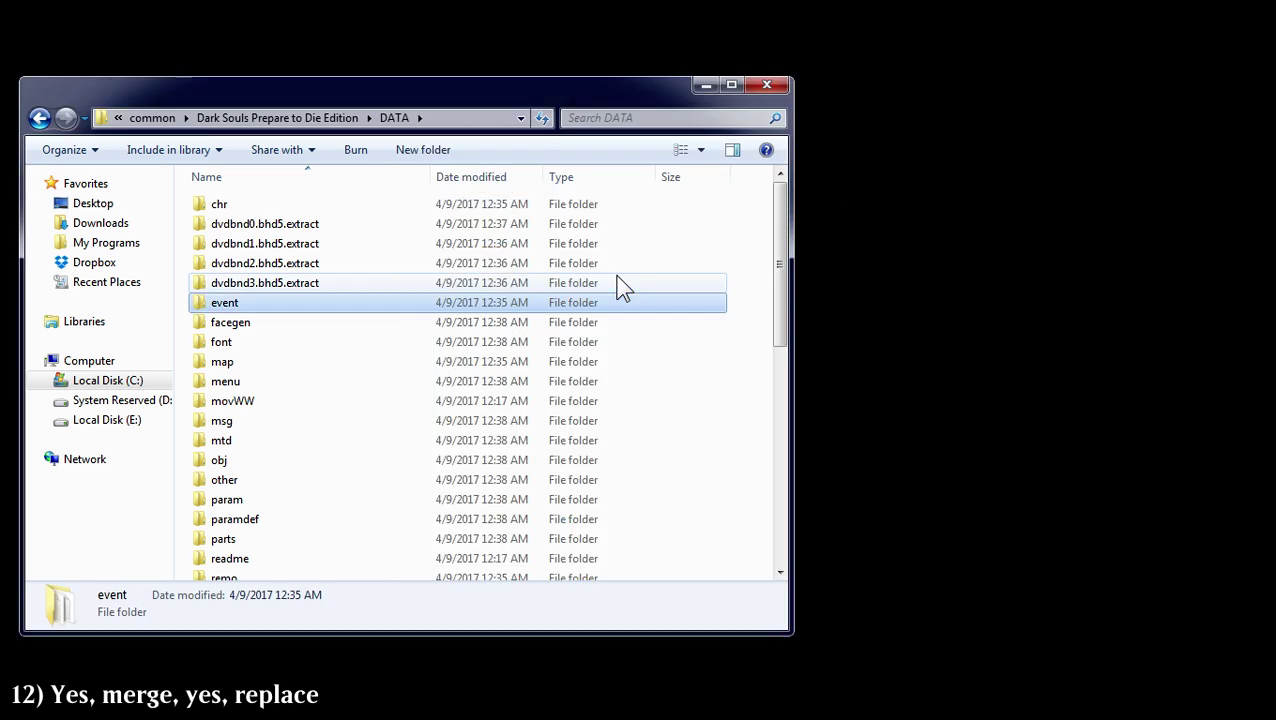
# Copy the msg, param and paramdef folders from dvdbnd3.bhd5.extract into DATA, merging the folders and replacing all conflicting files.
pyautogui.doubleClick(283, 283)
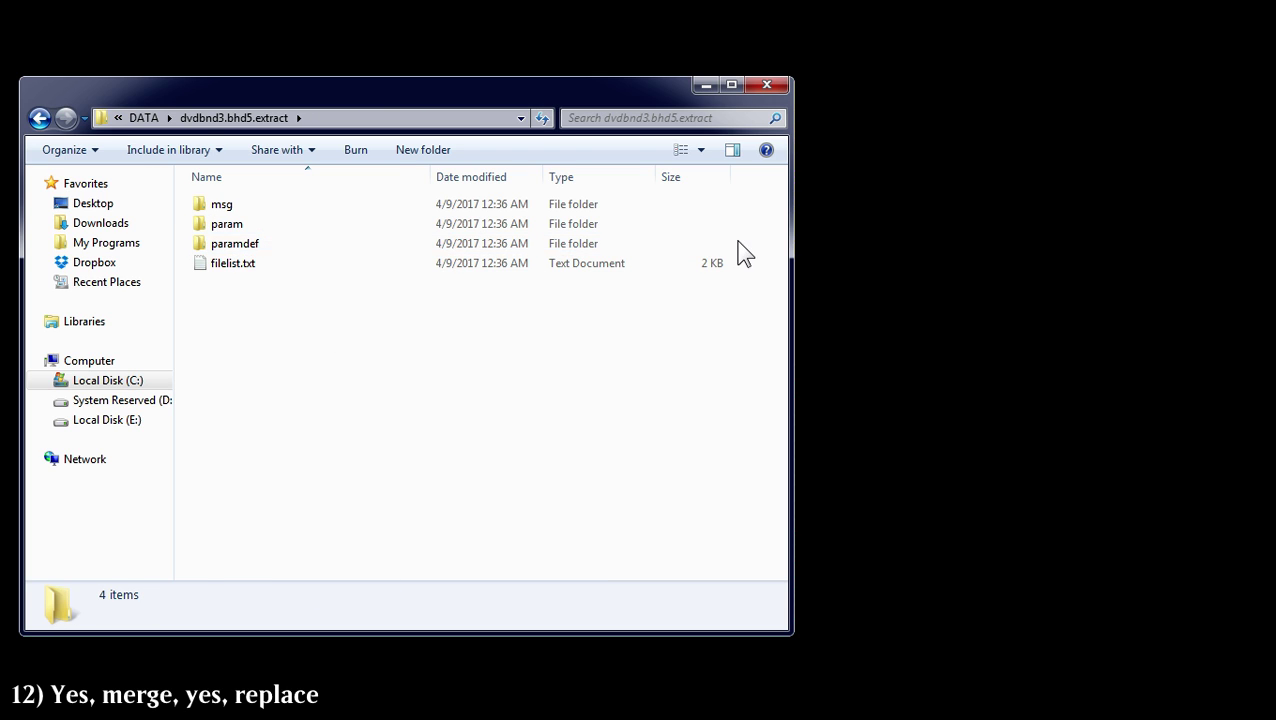
pyautogui.moveTo(738, 240); pyautogui.dragTo(326, 206)
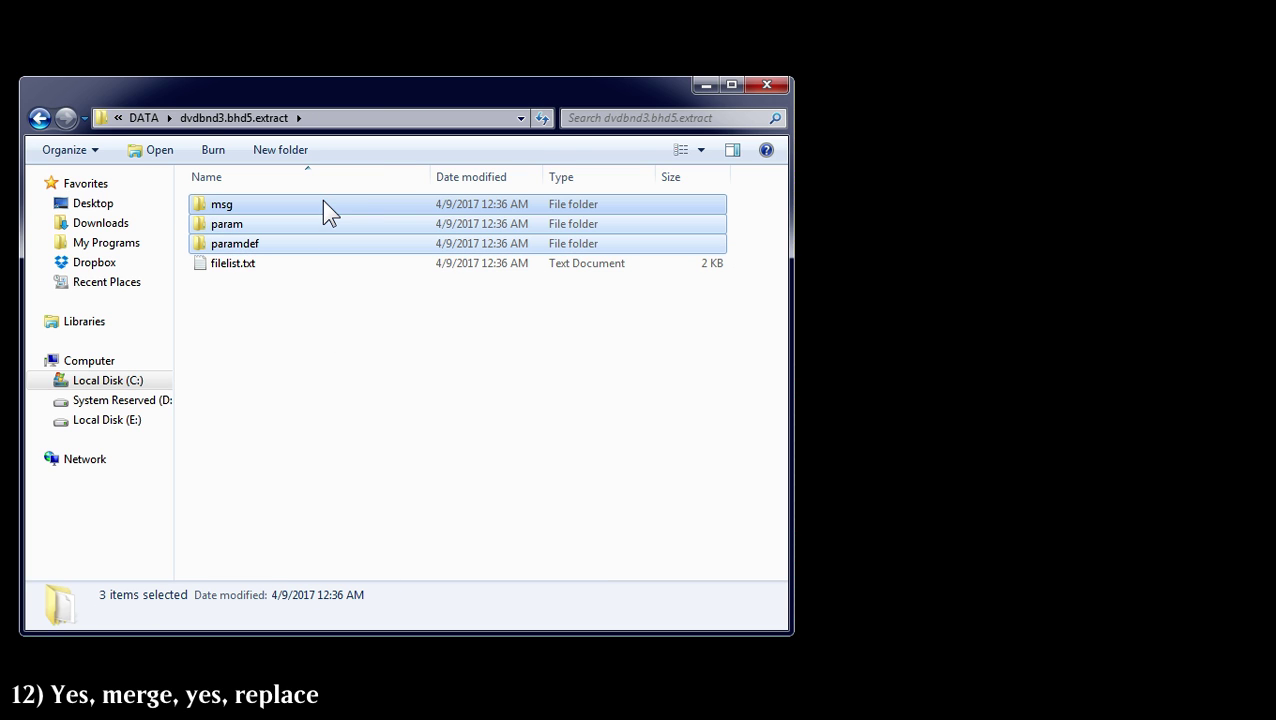
pyautogui.click(145, 118)
pyautogui.click(735, 279)
pyautogui.hotkey('ctrl', 'v')
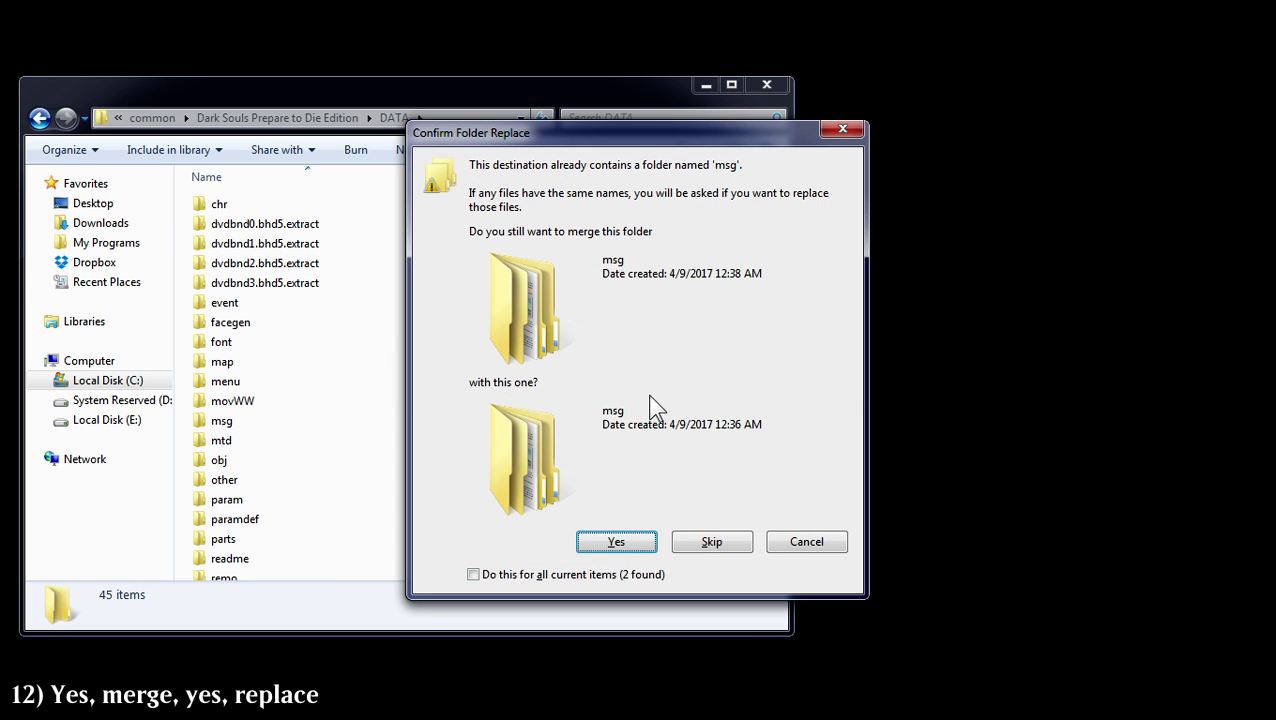
pyautogui.click(575, 572)
pyautogui.click(606, 540)
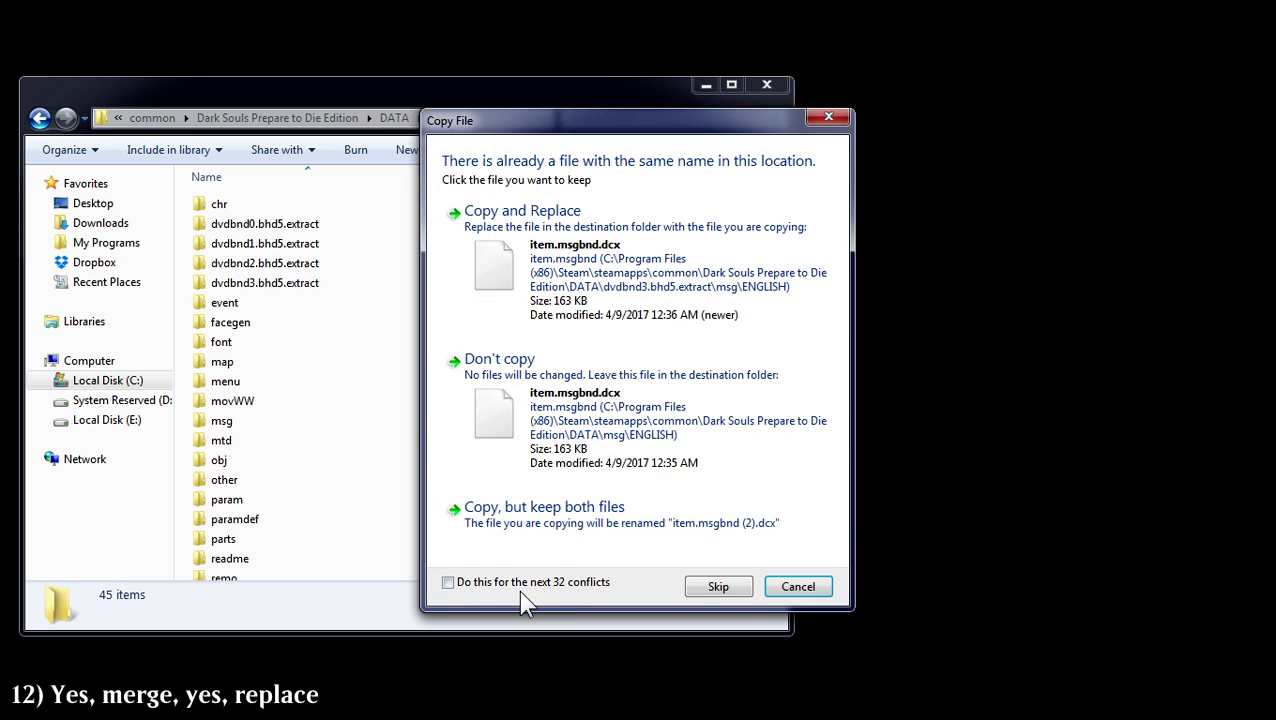
pyautogui.click(563, 281)
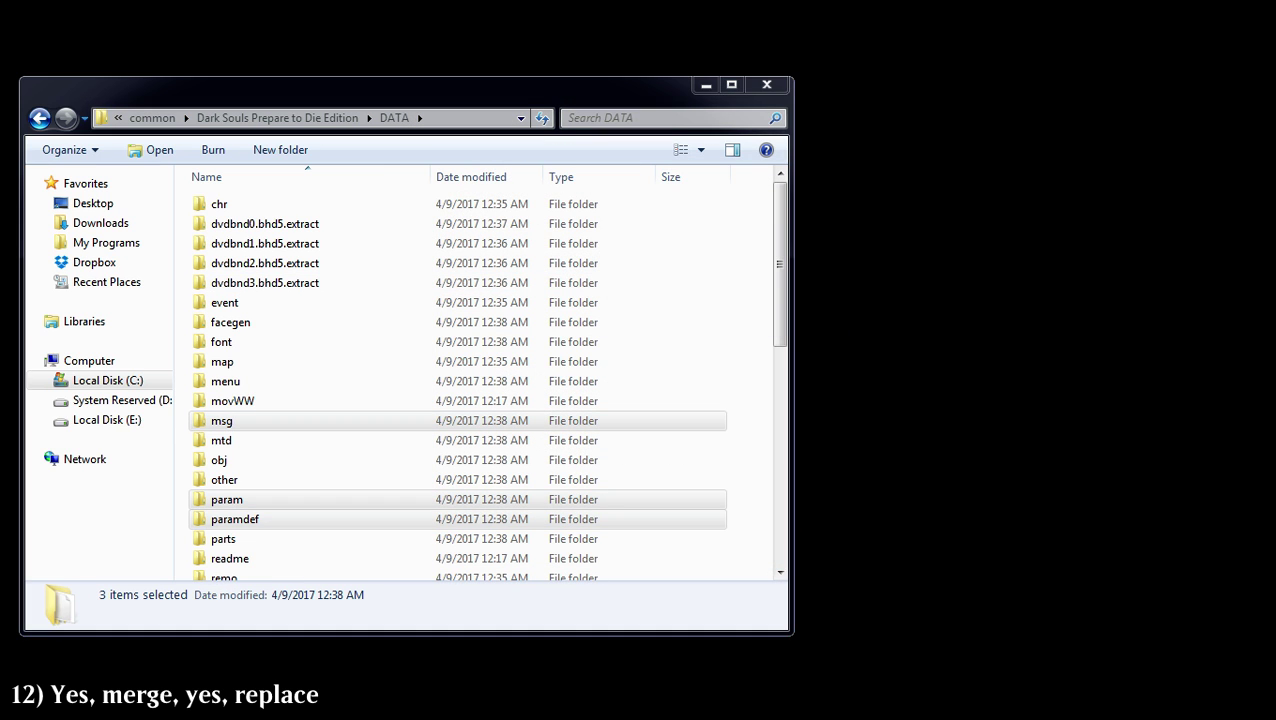
pyautogui.click(743, 341)
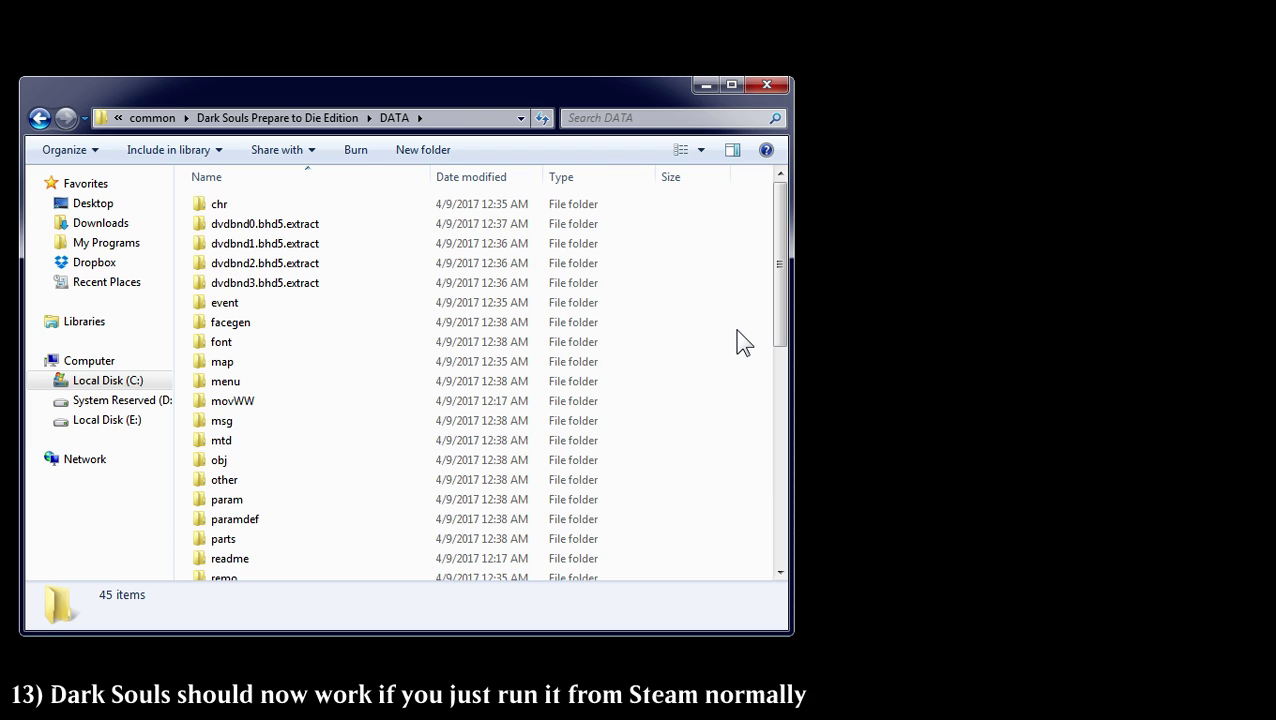
# Open the GameParam folder inside DATA's param folder and select GameParam.parambnd.dcx.
pyautogui.scroll(-2, 595, 430)
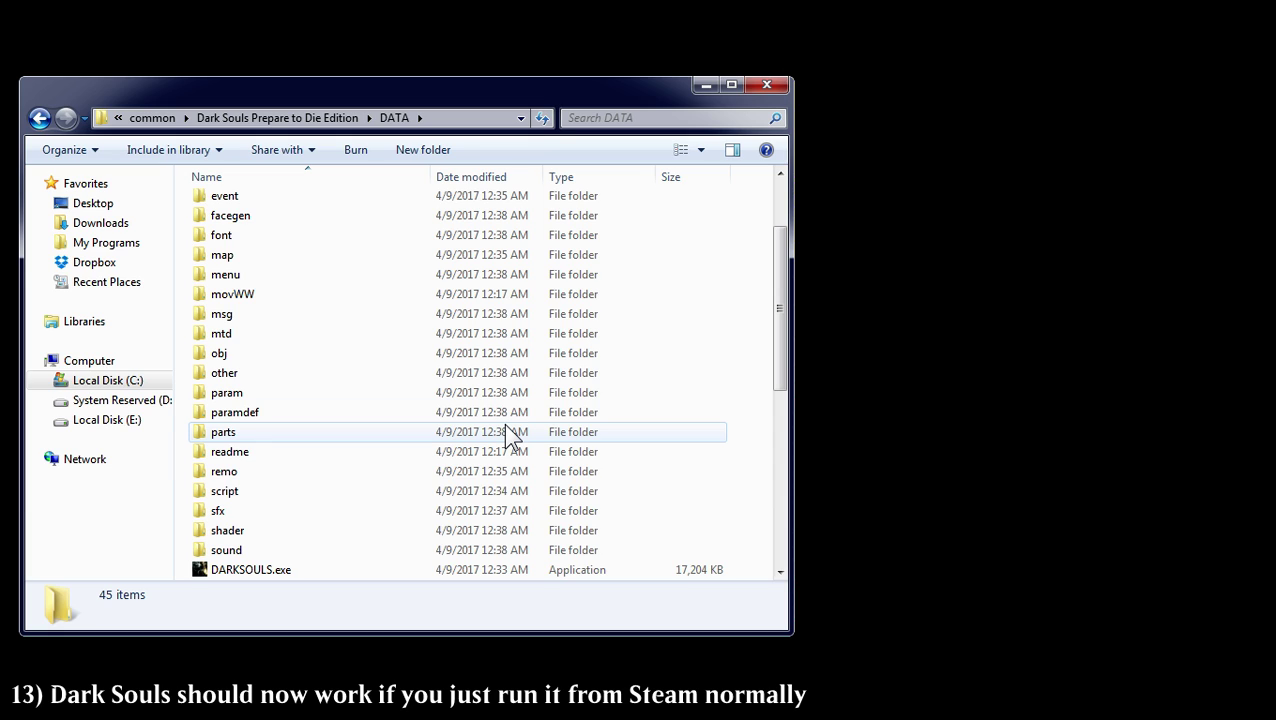
pyautogui.scroll(-1, 610, 400)
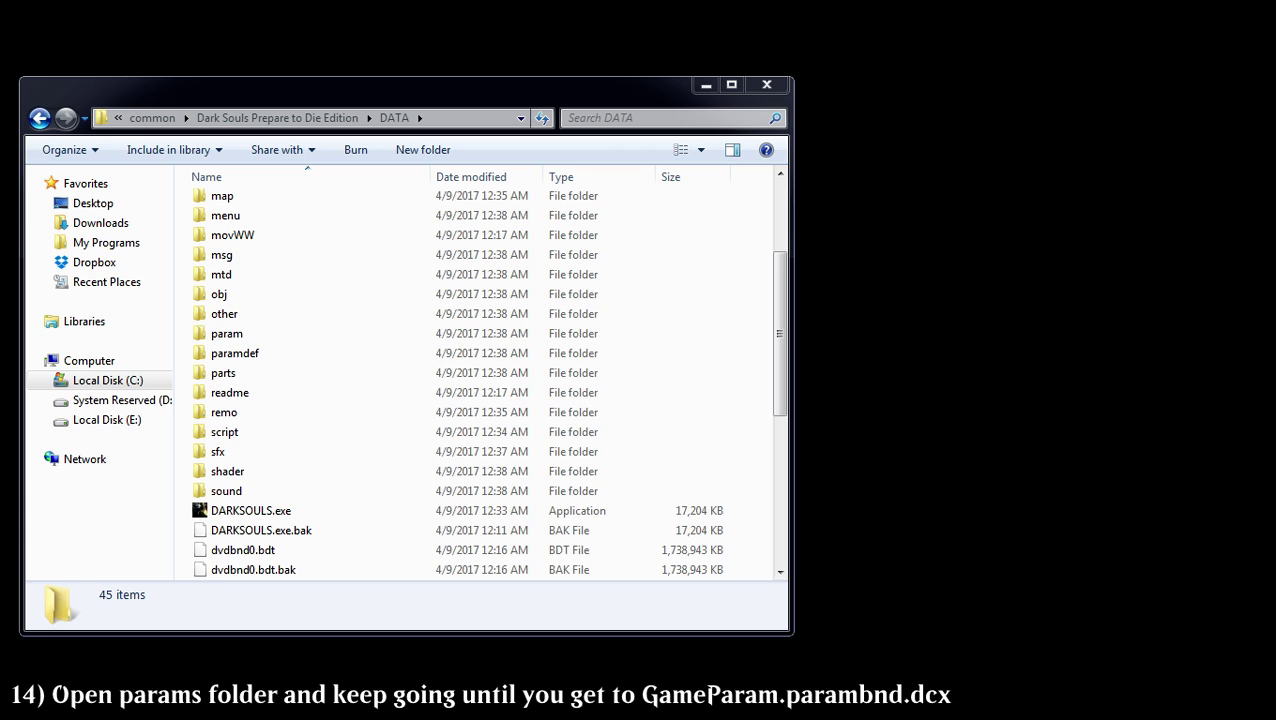
pyautogui.doubleClick(305, 337)
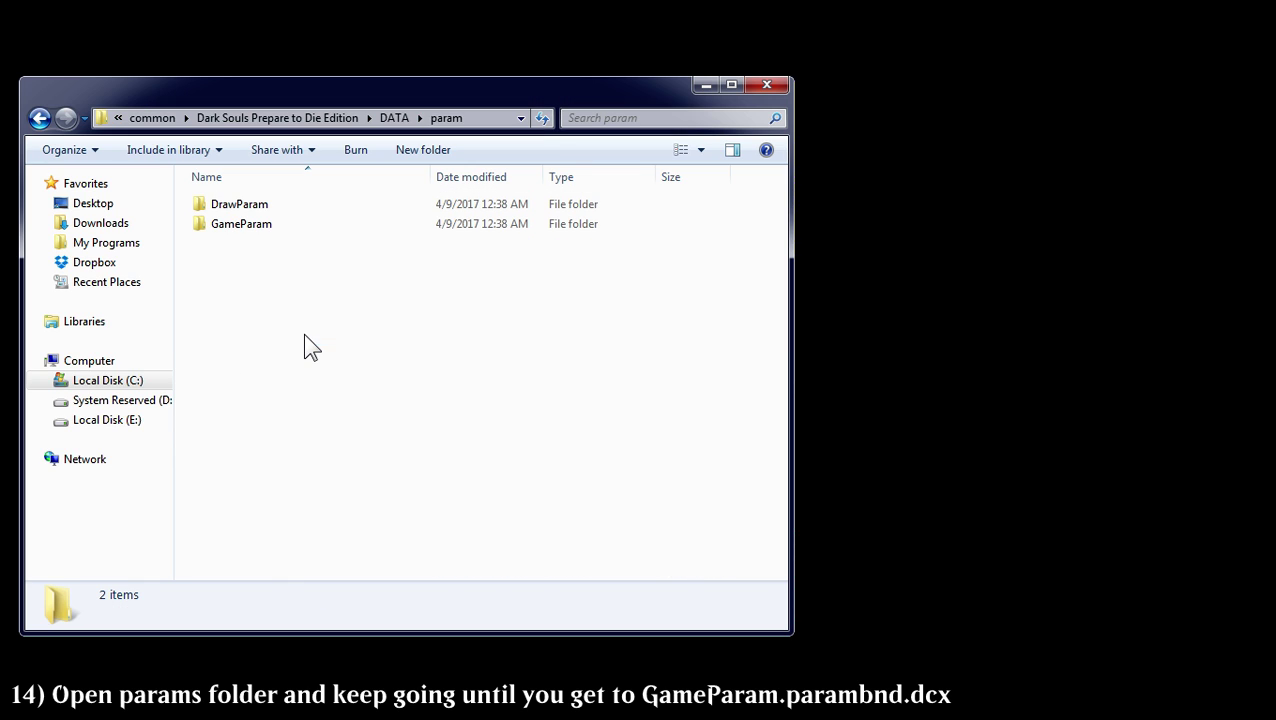
pyautogui.doubleClick(231, 225)
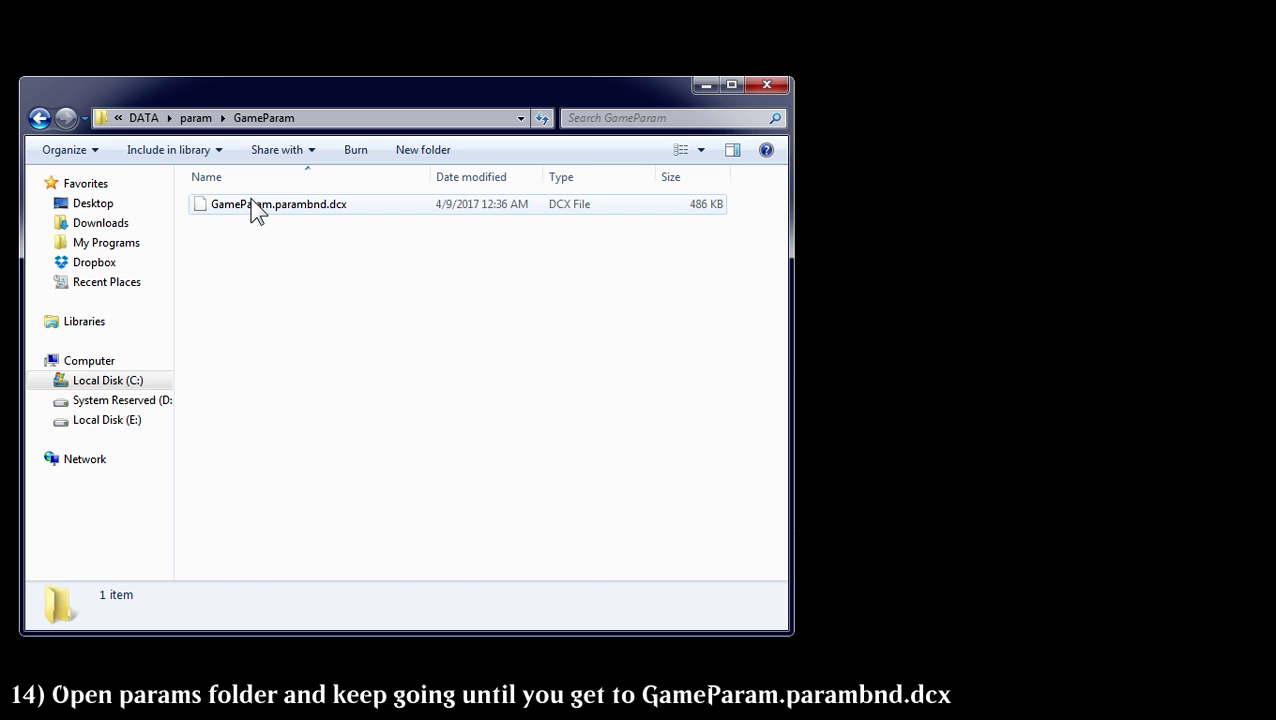
pyautogui.click(251, 205)
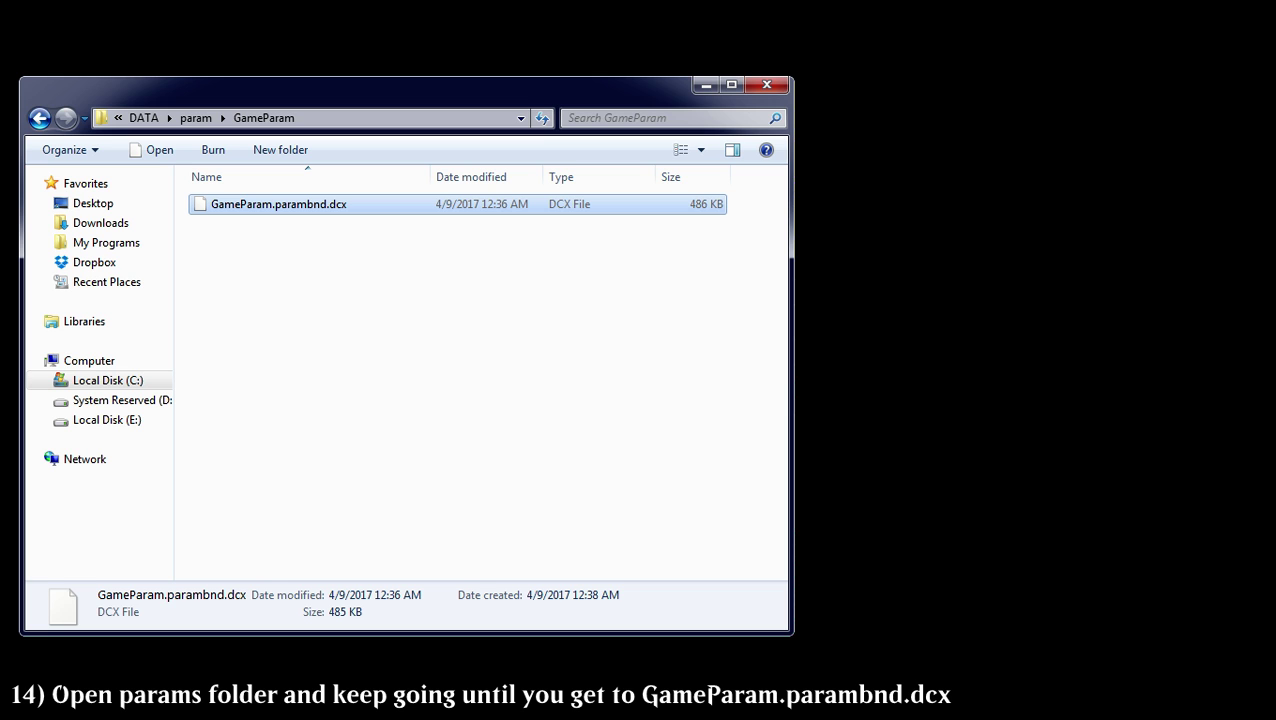
# Load GameParam.parambnd.dcx into Wulf's BND Rebuilder, extract it and check the log's latest entries.
pyautogui.hotkey('alt', 'Tab')
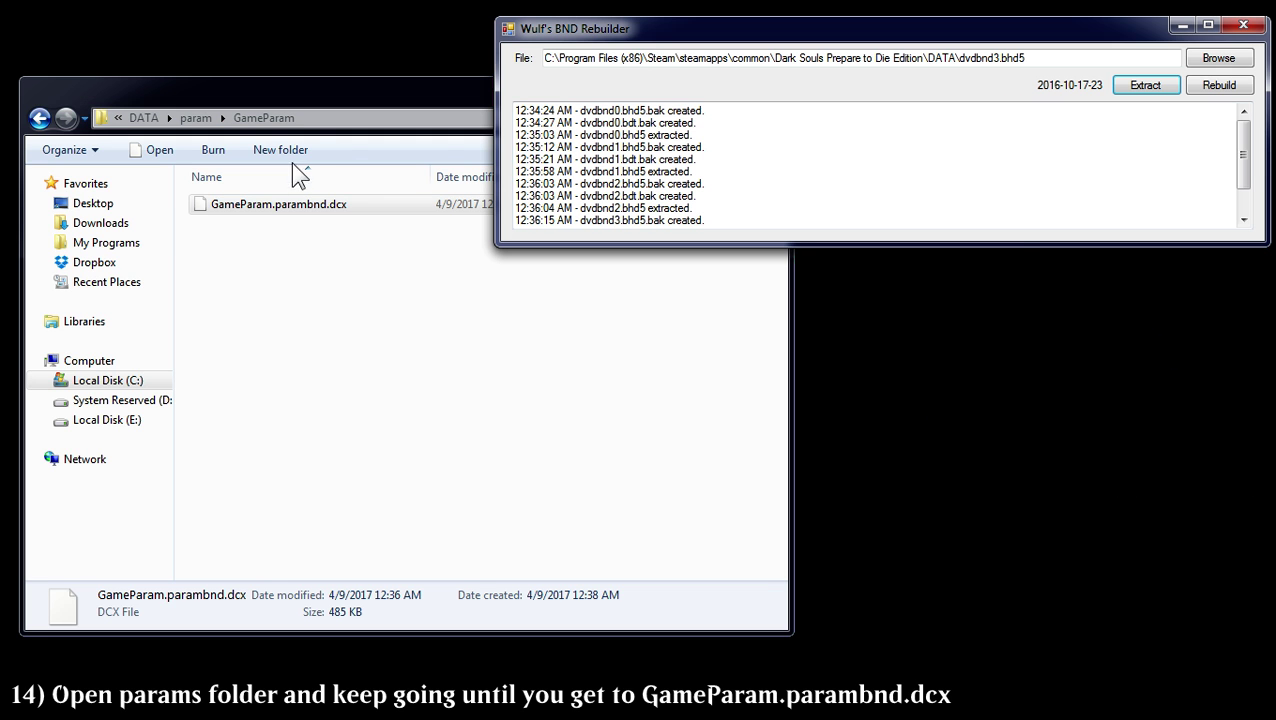
pyautogui.click(305, 228)
pyautogui.moveTo(296, 208); pyautogui.dragTo(773, 63)
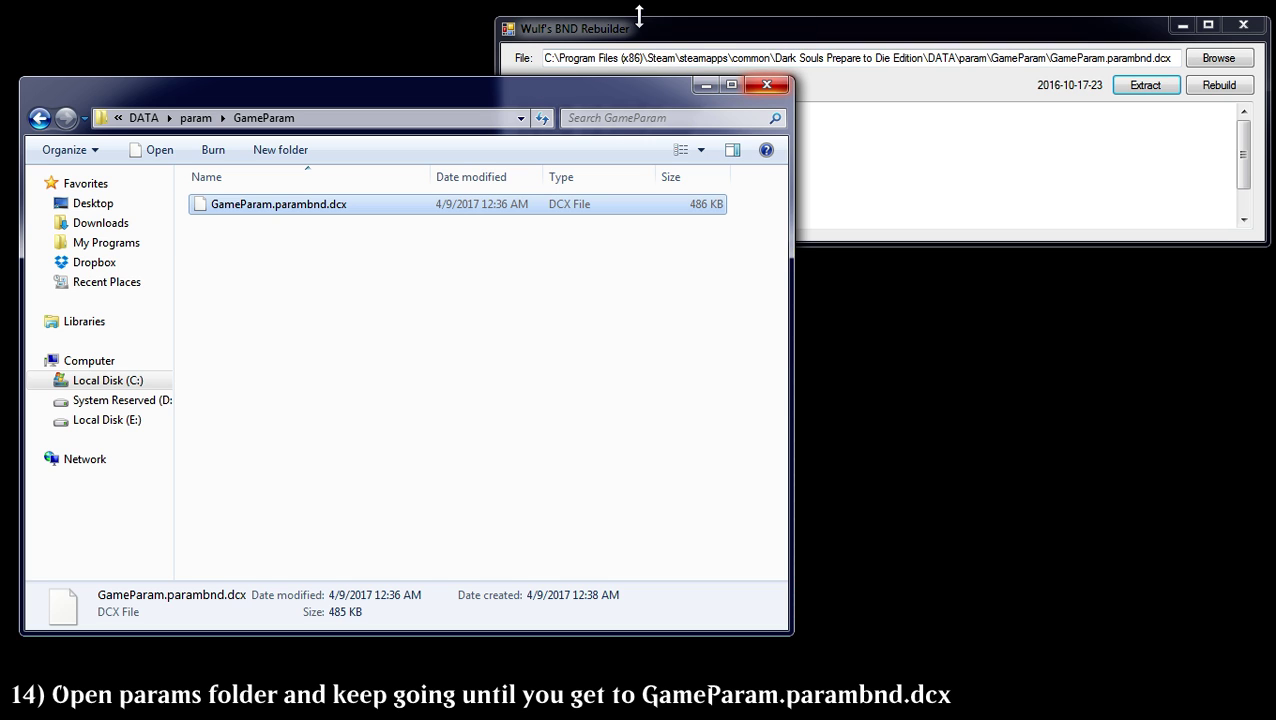
pyautogui.click(708, 42)
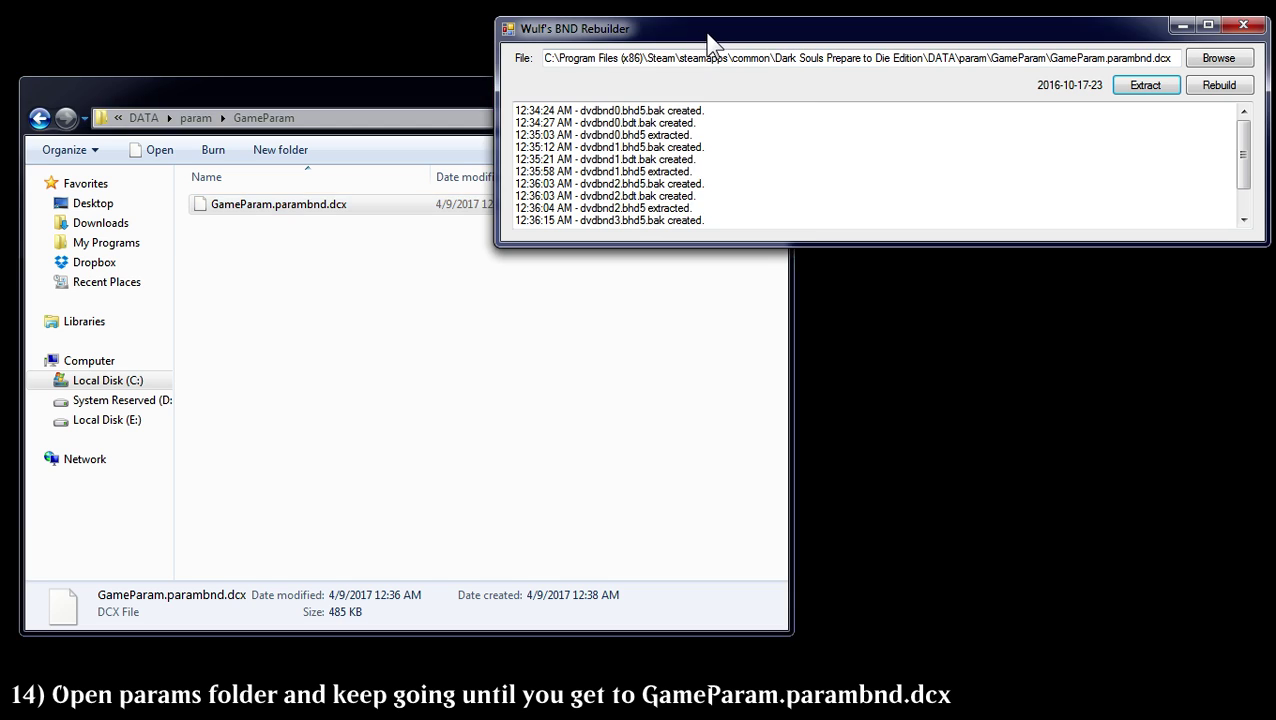
pyautogui.click(1138, 84)
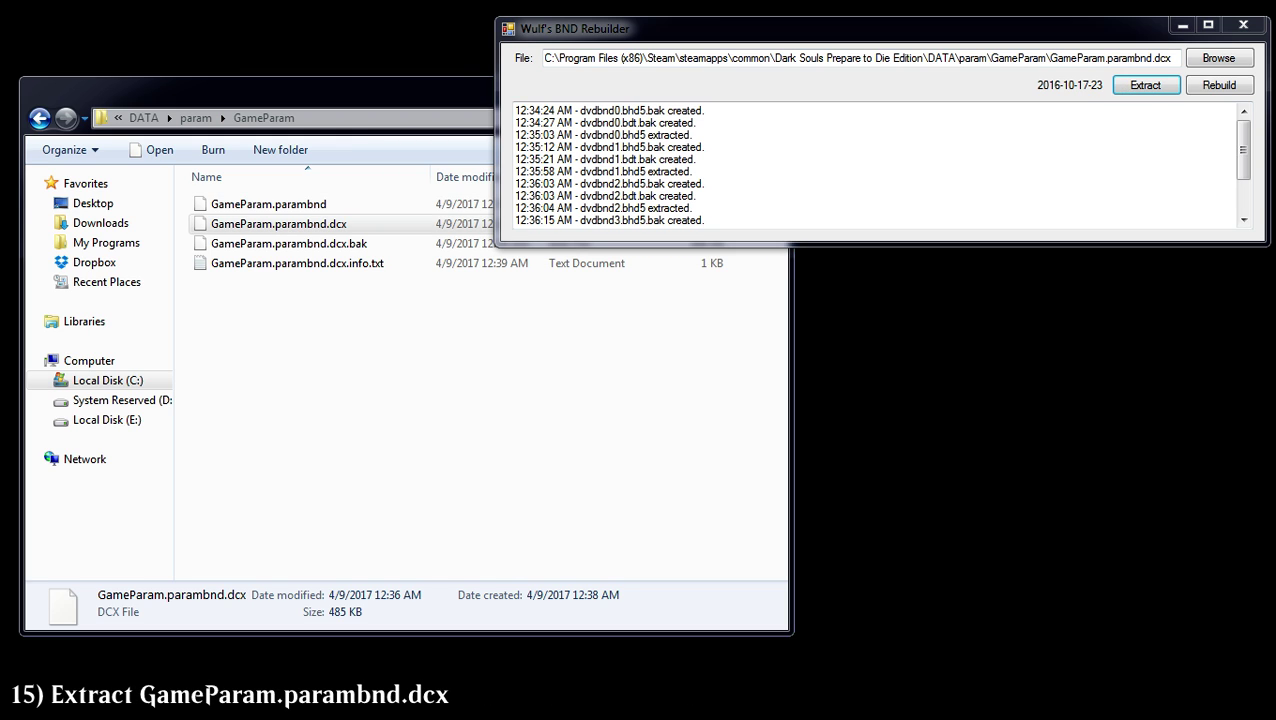
pyautogui.moveTo(1241, 170); pyautogui.dragTo(1245, 207)
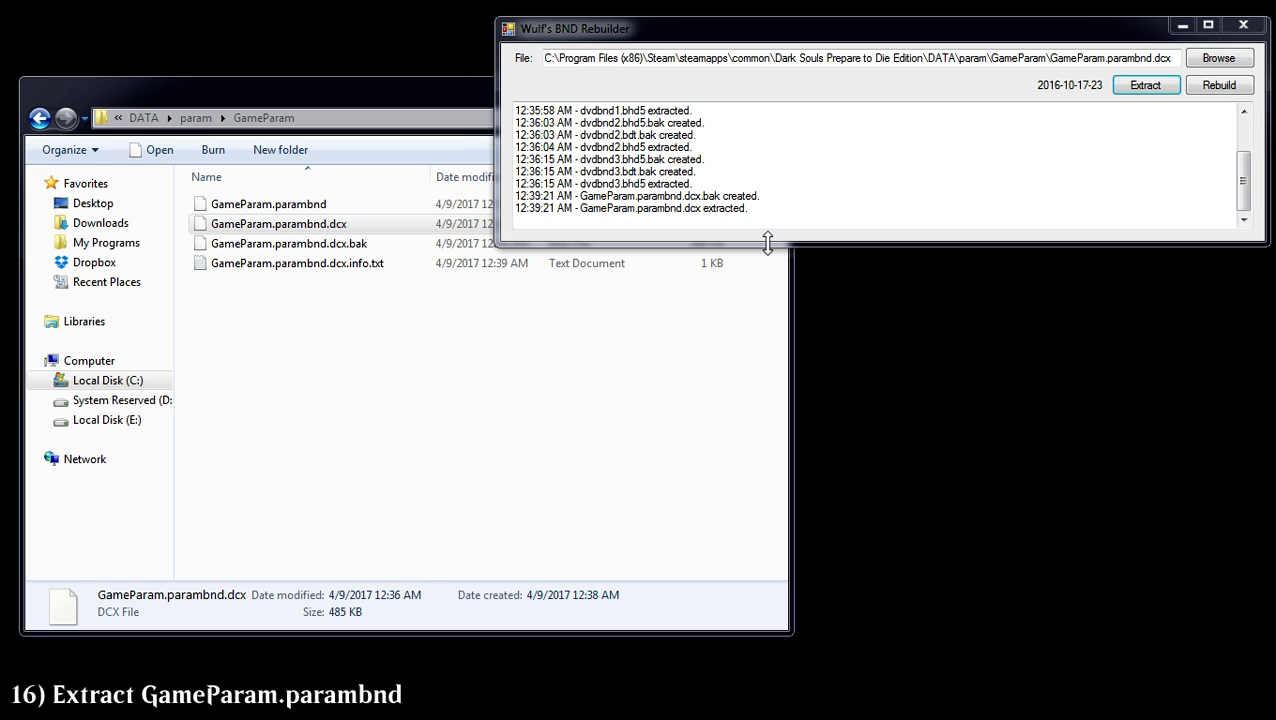
# Load the unpacked GameParam.parambnd file into Wulf's BND Rebuilder and extract it.
pyautogui.click(297, 210)
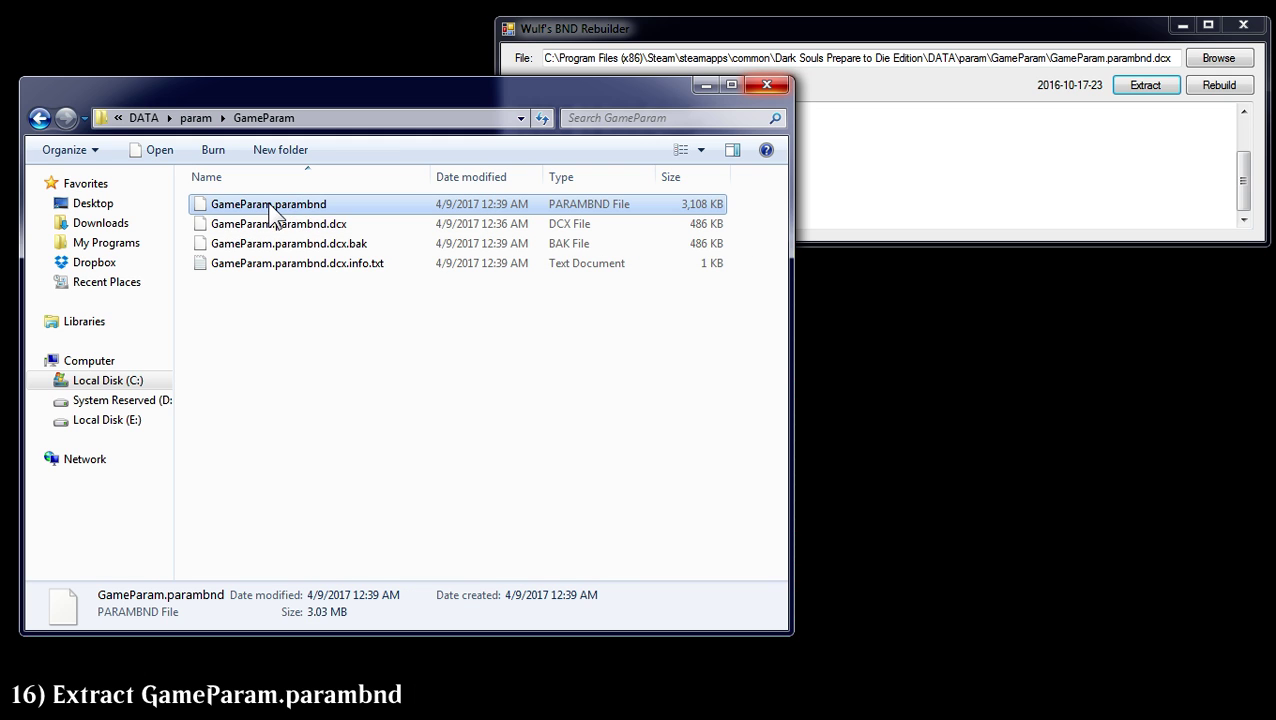
pyautogui.moveTo(276, 208); pyautogui.dragTo(925, 60)
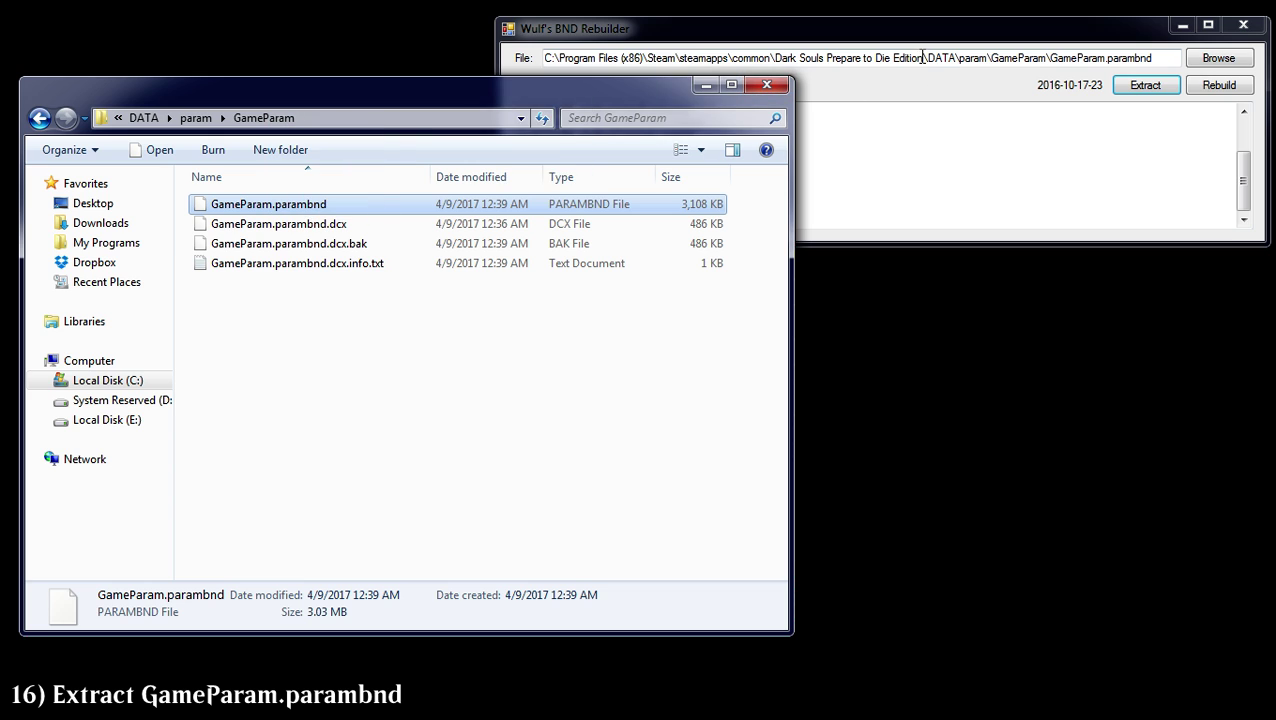
pyautogui.click(1146, 85)
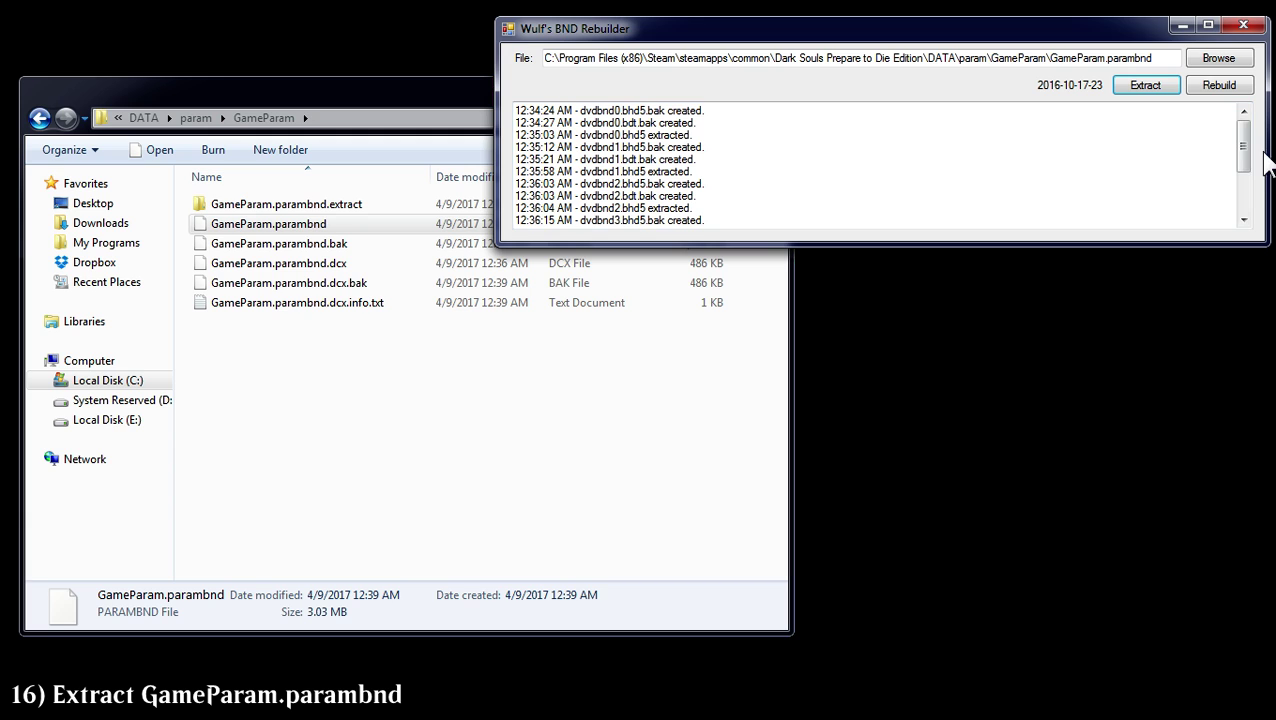
pyautogui.click(1068, 492)
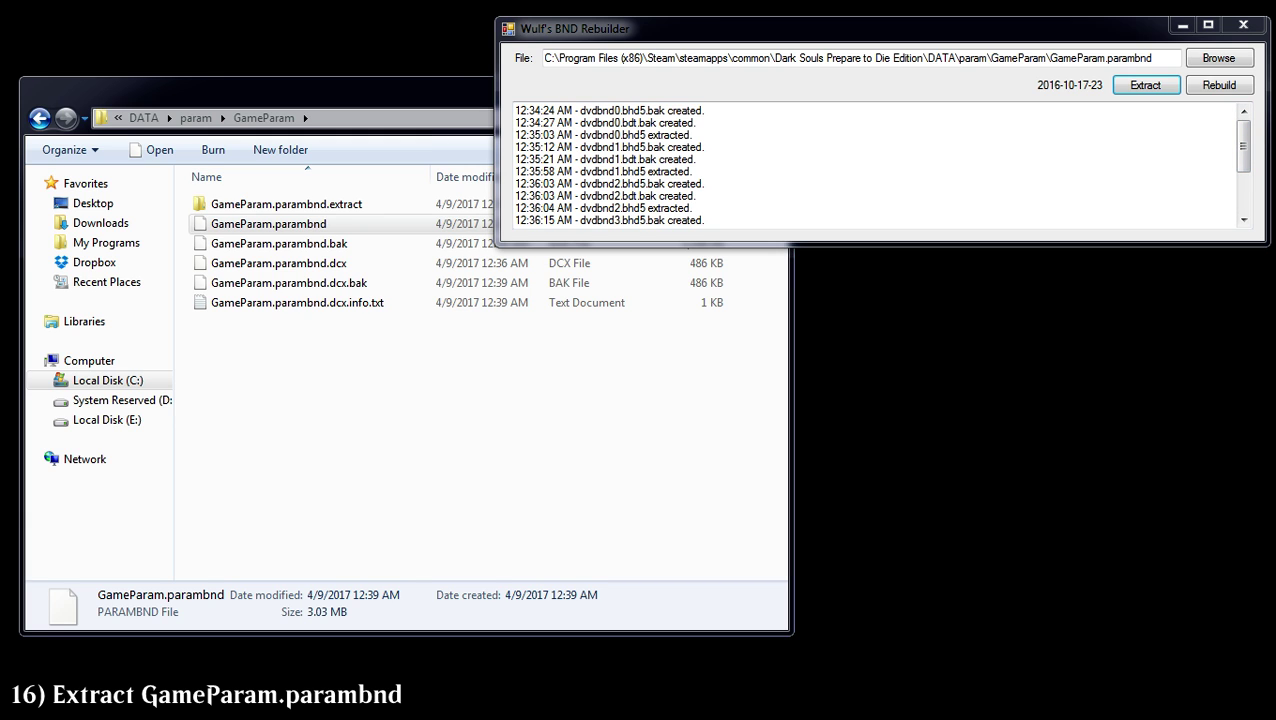
# Open GameParam.parambnd.extract and go down through FRPG, data, INTERROOT_win32 and param to its inner GameParam folder.
pyautogui.click(441, 376)
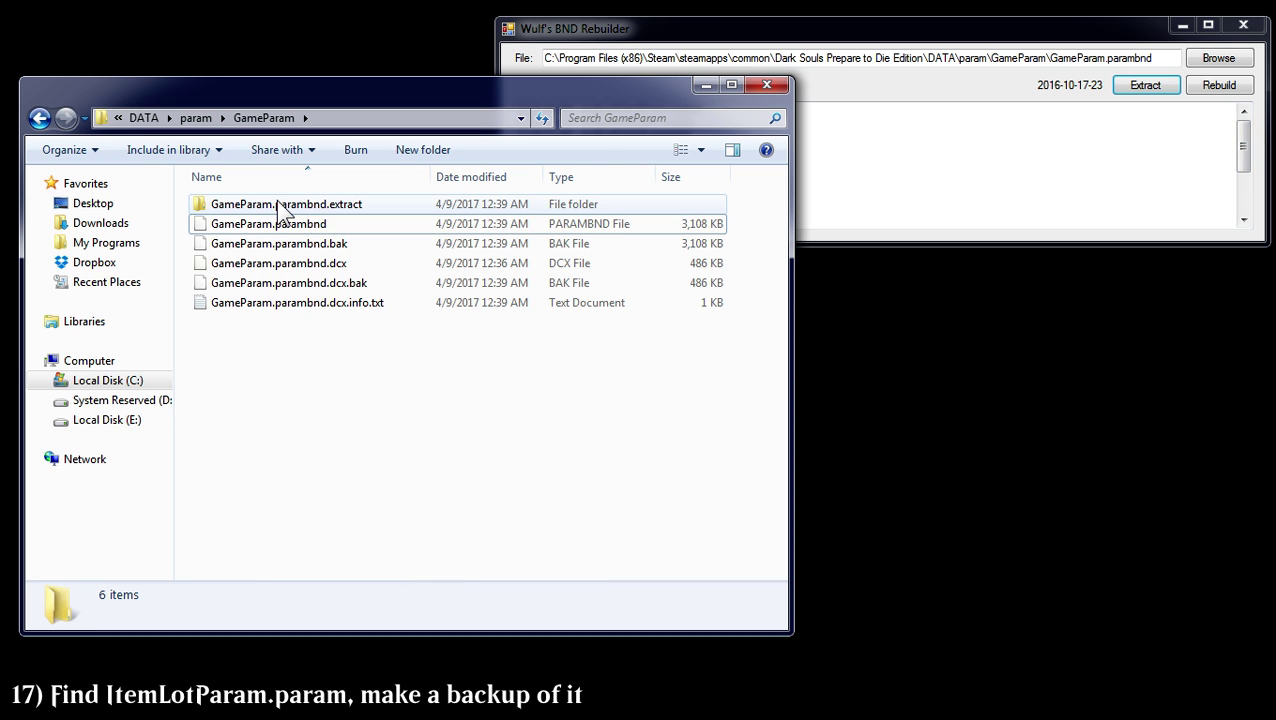
pyautogui.doubleClick(276, 203)
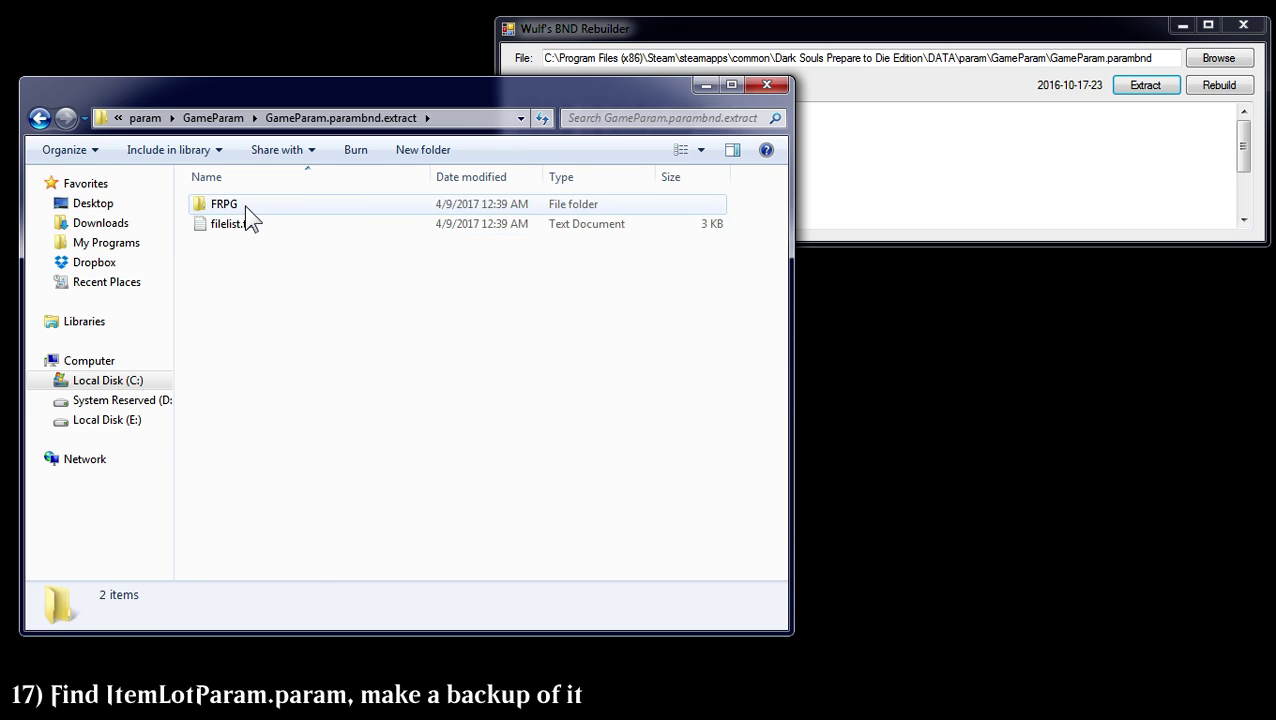
pyautogui.doubleClick(244, 205)
pyautogui.doubleClick(243, 204)
pyautogui.doubleClick(243, 204)
pyautogui.doubleClick(245, 205)
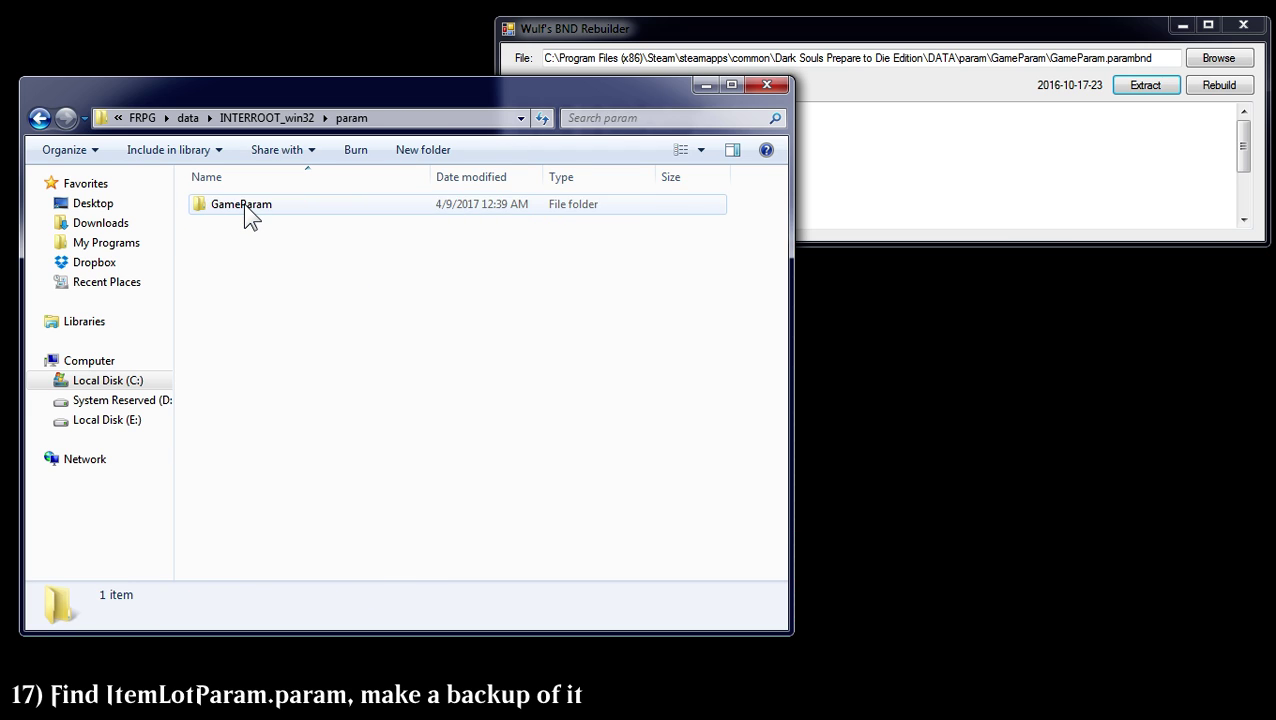
pyautogui.doubleClick(245, 205)
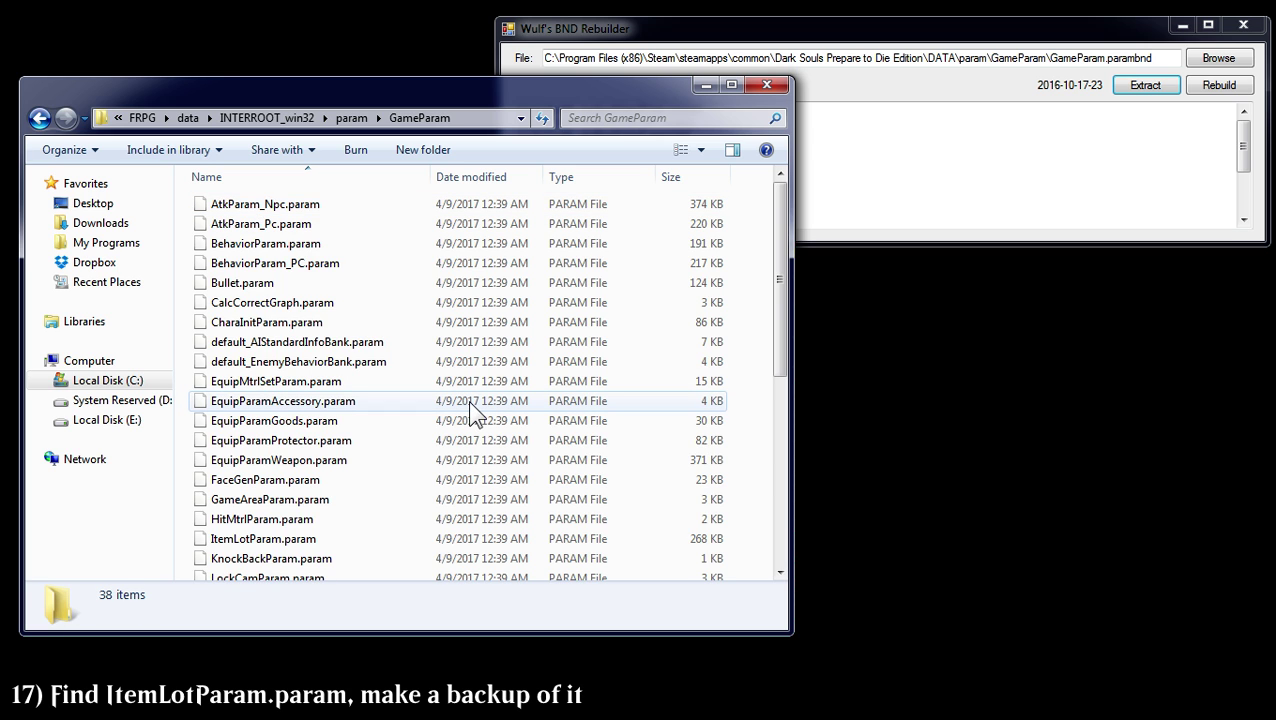
# Back up ItemLotParam.param by copying it from the inner GameParam folder into the dark souls randomizer folder.
pyautogui.scroll(-5, 468, 400)
pyautogui.scroll(2, 468, 400)
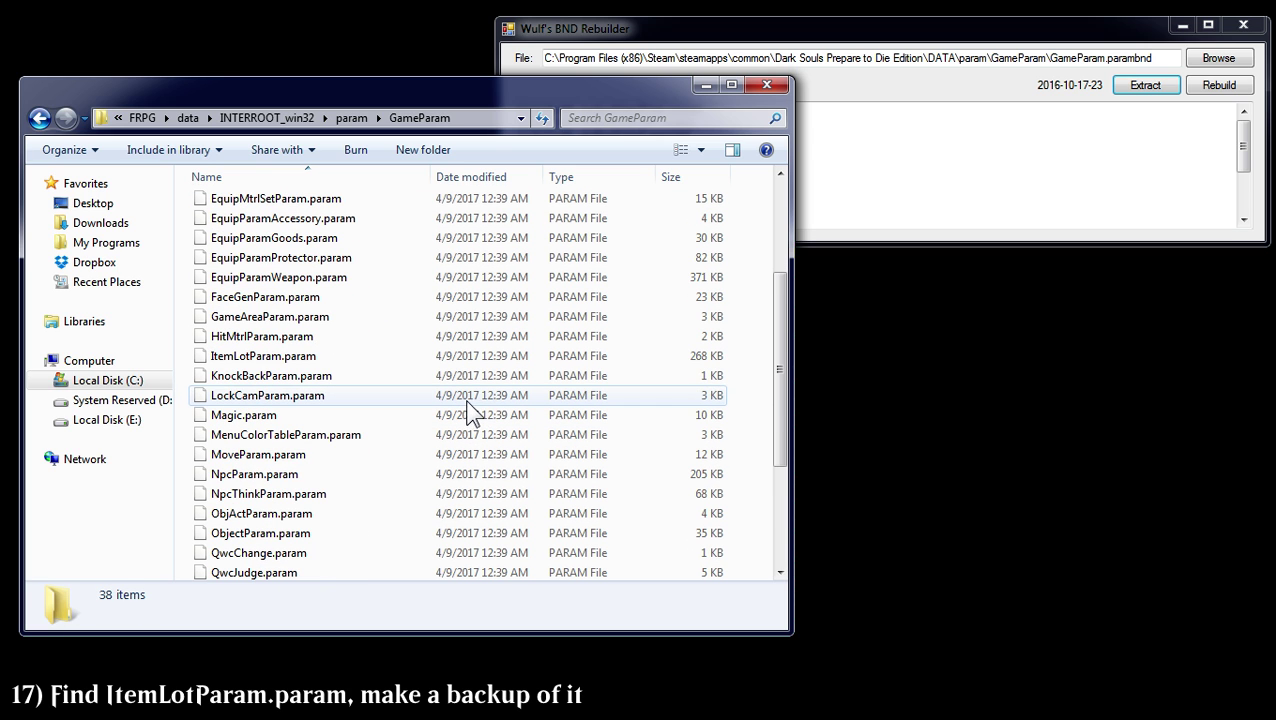
pyautogui.click(315, 360)
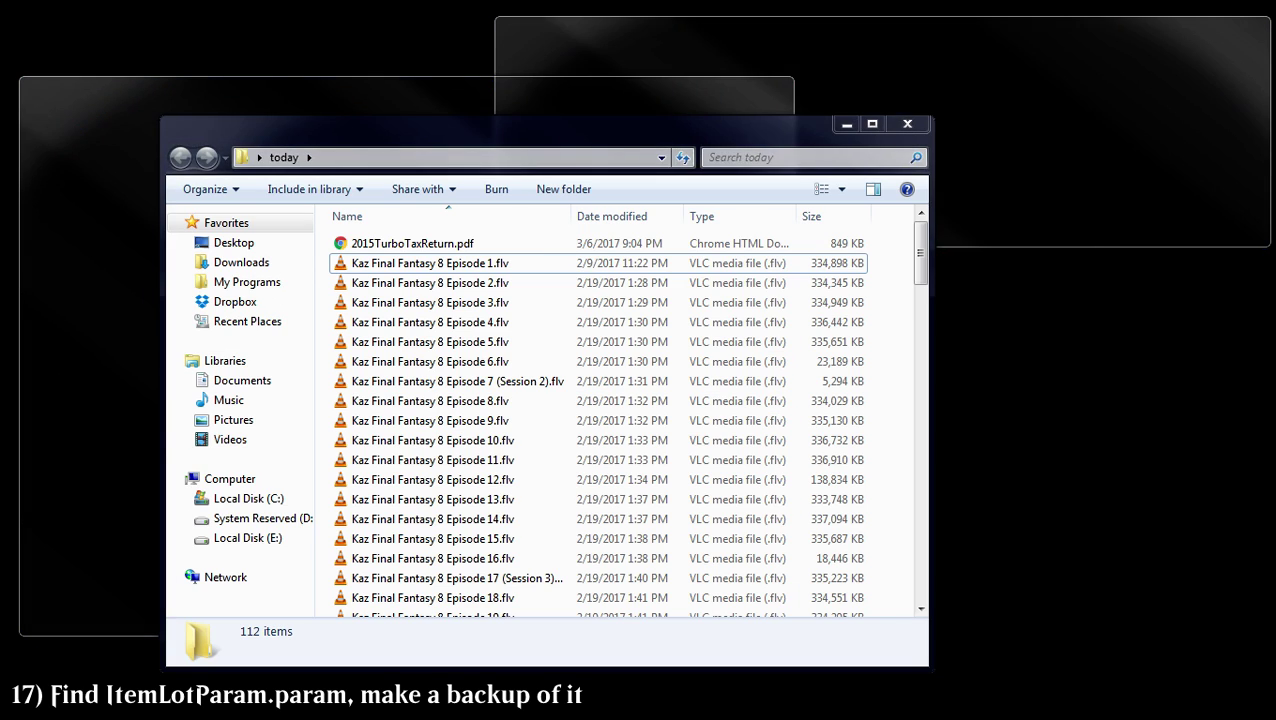
pyautogui.hotkey('alt', 'Tab')
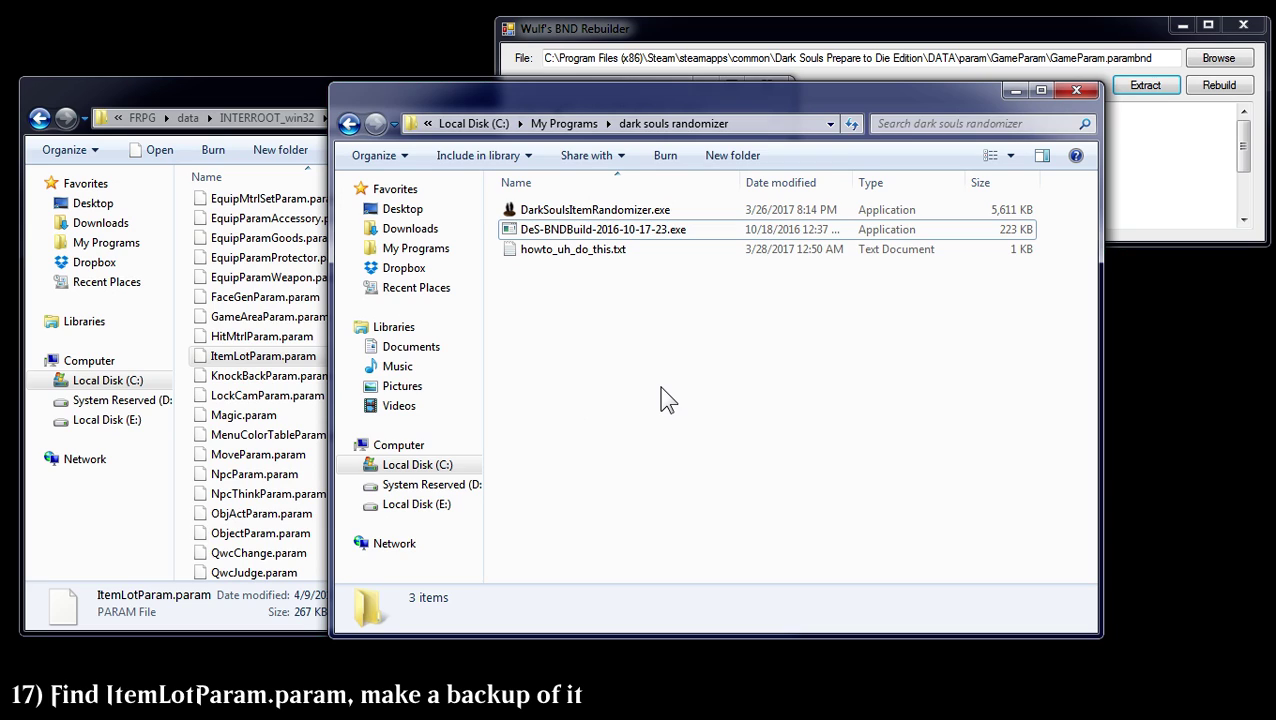
pyautogui.hotkey('ctrl', 'v')
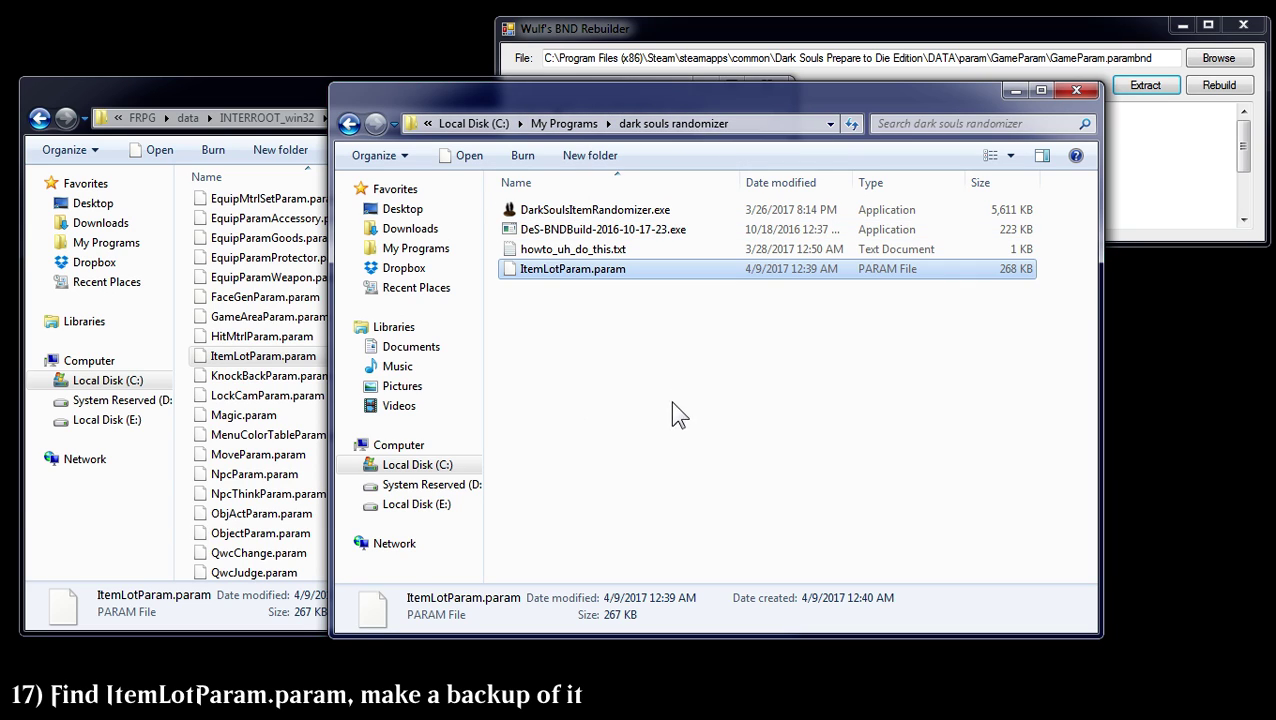
pyautogui.click(1016, 94)
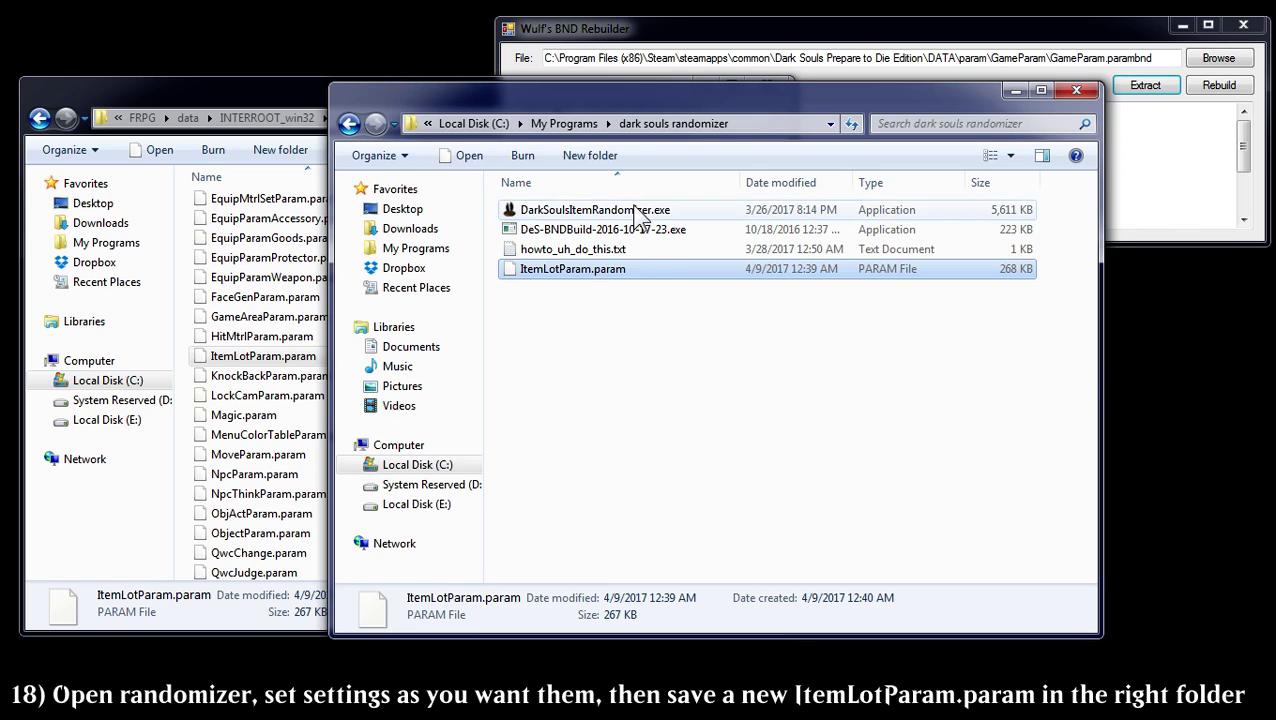
# Launch DarkSoulsItemRandomizer.exe from the dark souls randomizer folder, allow it to run and minimize that folder's window.
pyautogui.doubleClick(645, 210)
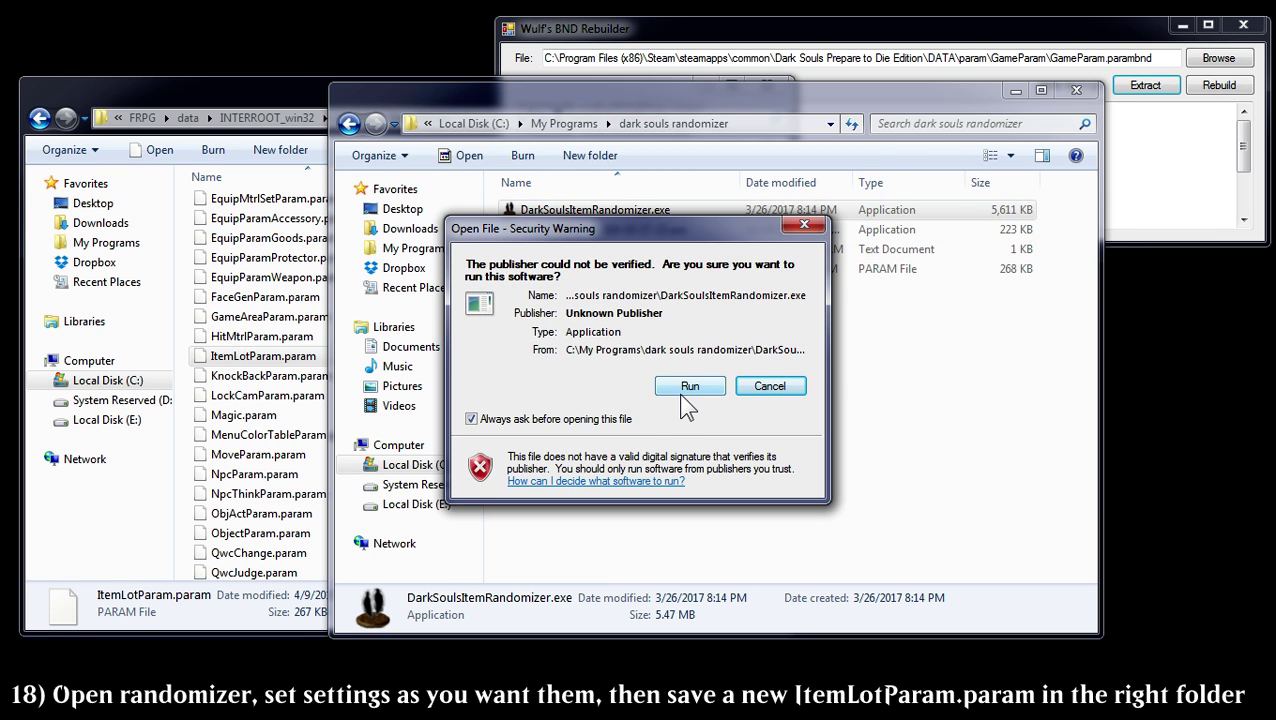
pyautogui.click(688, 386)
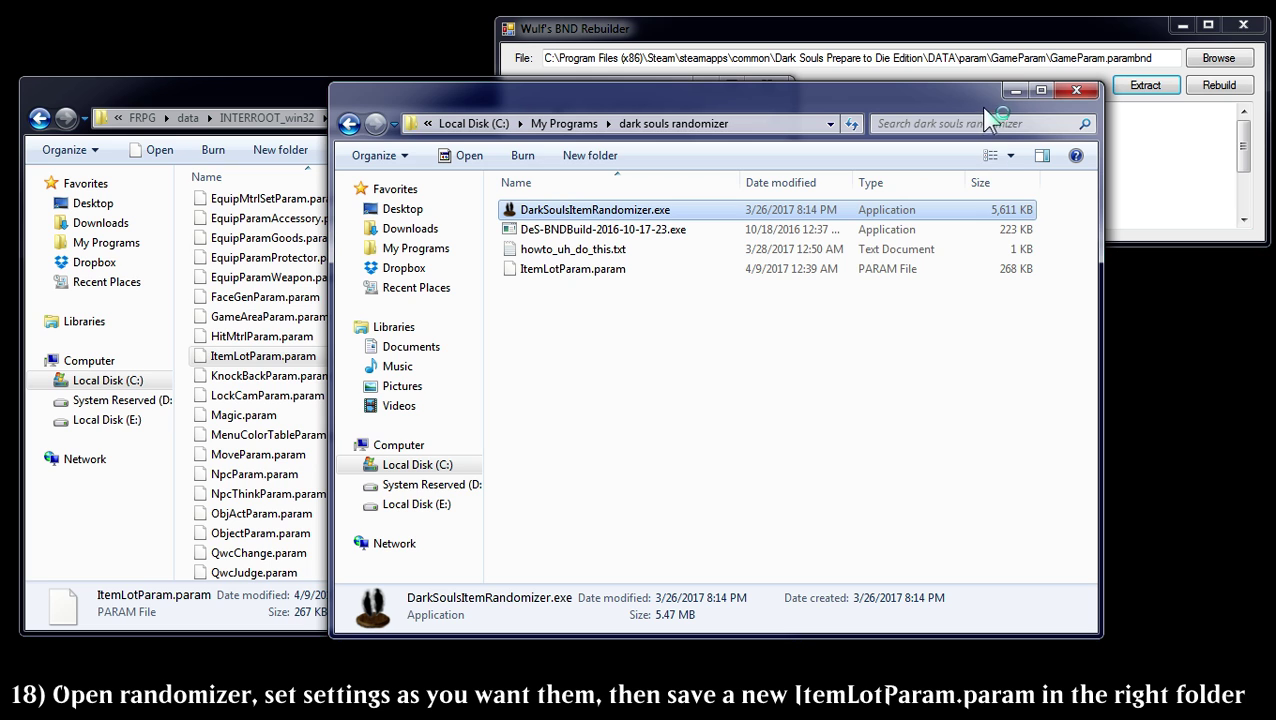
pyautogui.click(1013, 92)
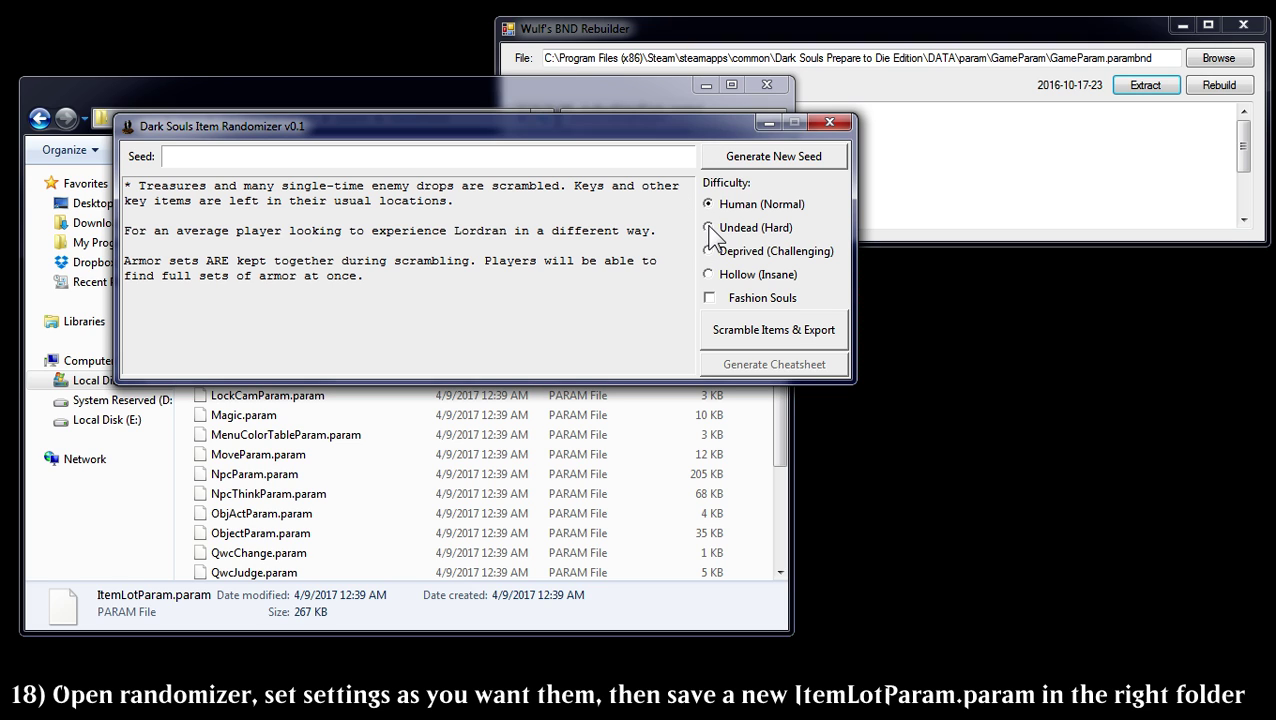
# Compare the randomizer's descriptions of the Human, Undead, Deprived and Hollow difficulties, including how each treats key items.
pyautogui.click(709, 227)
pyautogui.click(709, 251)
pyautogui.click(709, 274)
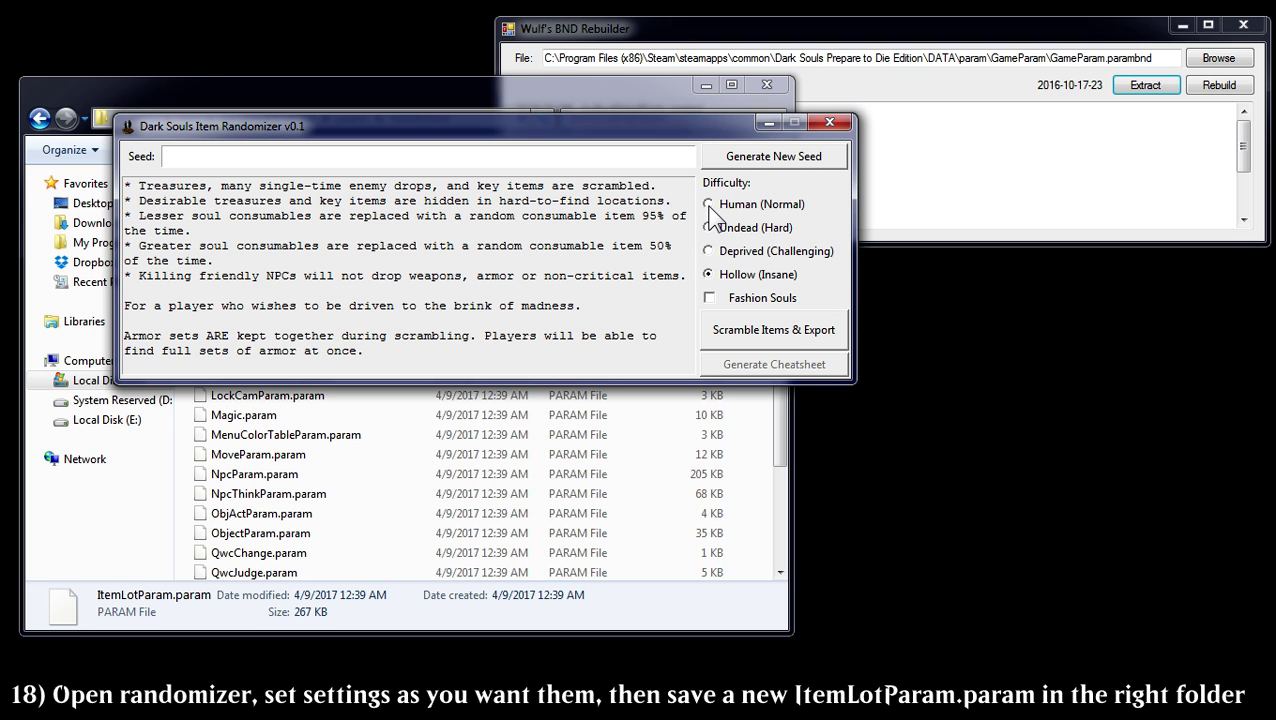
pyautogui.click(709, 204)
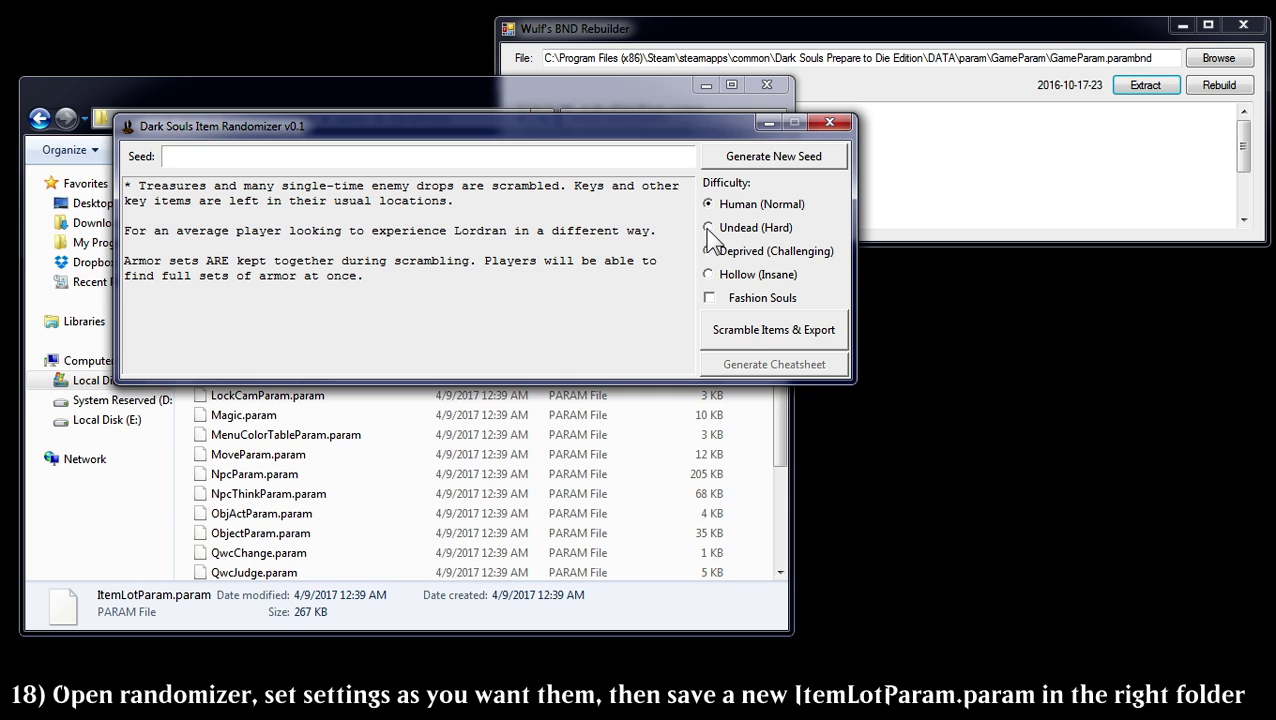
pyautogui.click(709, 227)
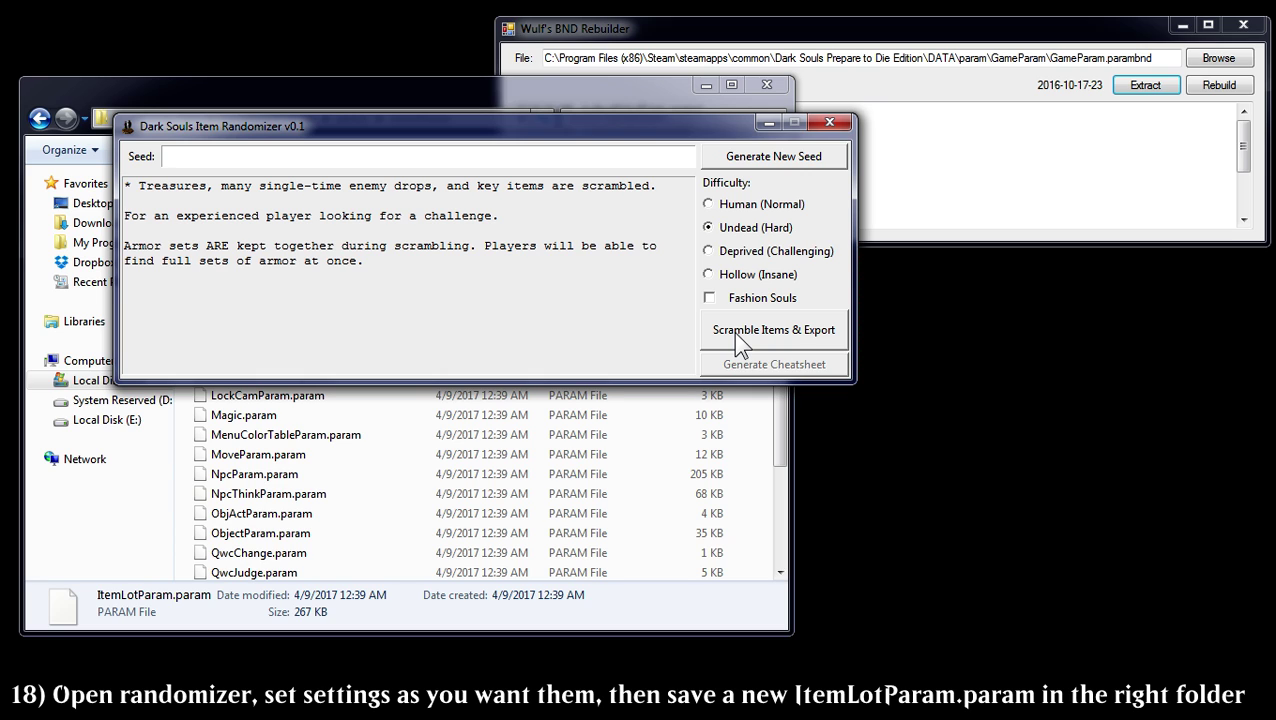
pyautogui.click(709, 205)
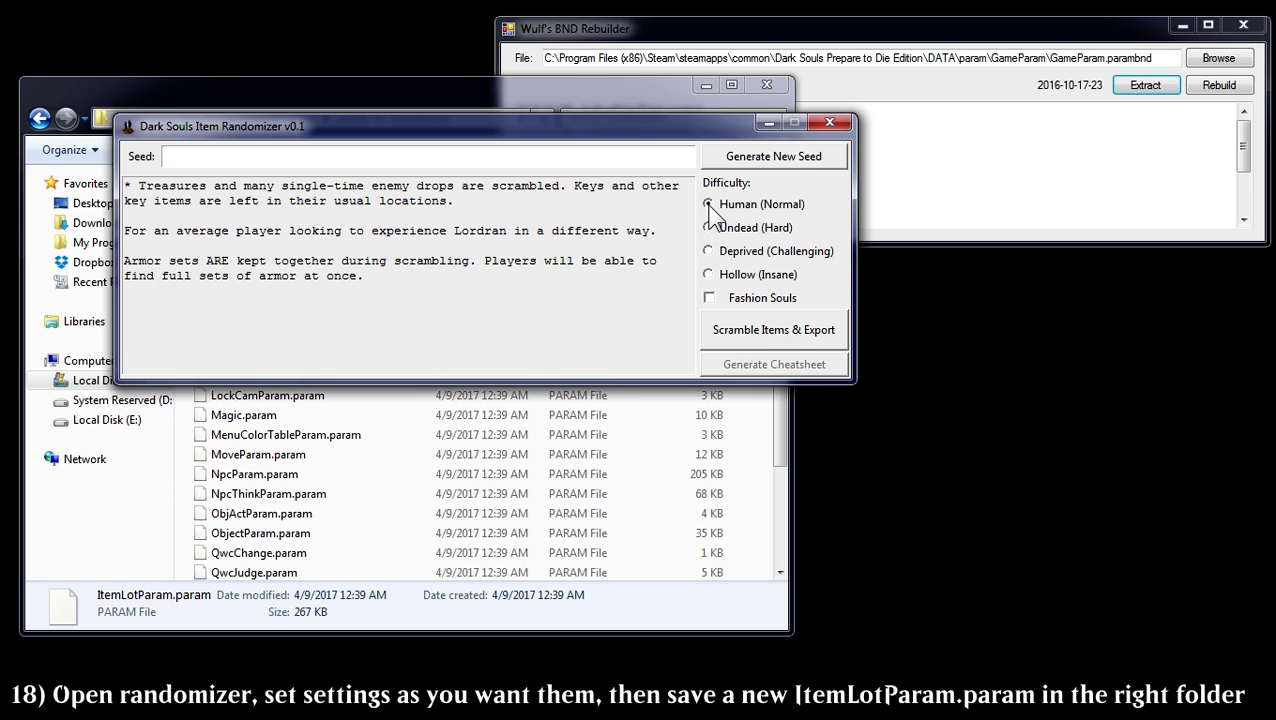
pyautogui.moveTo(574, 186); pyautogui.dragTo(458, 201)
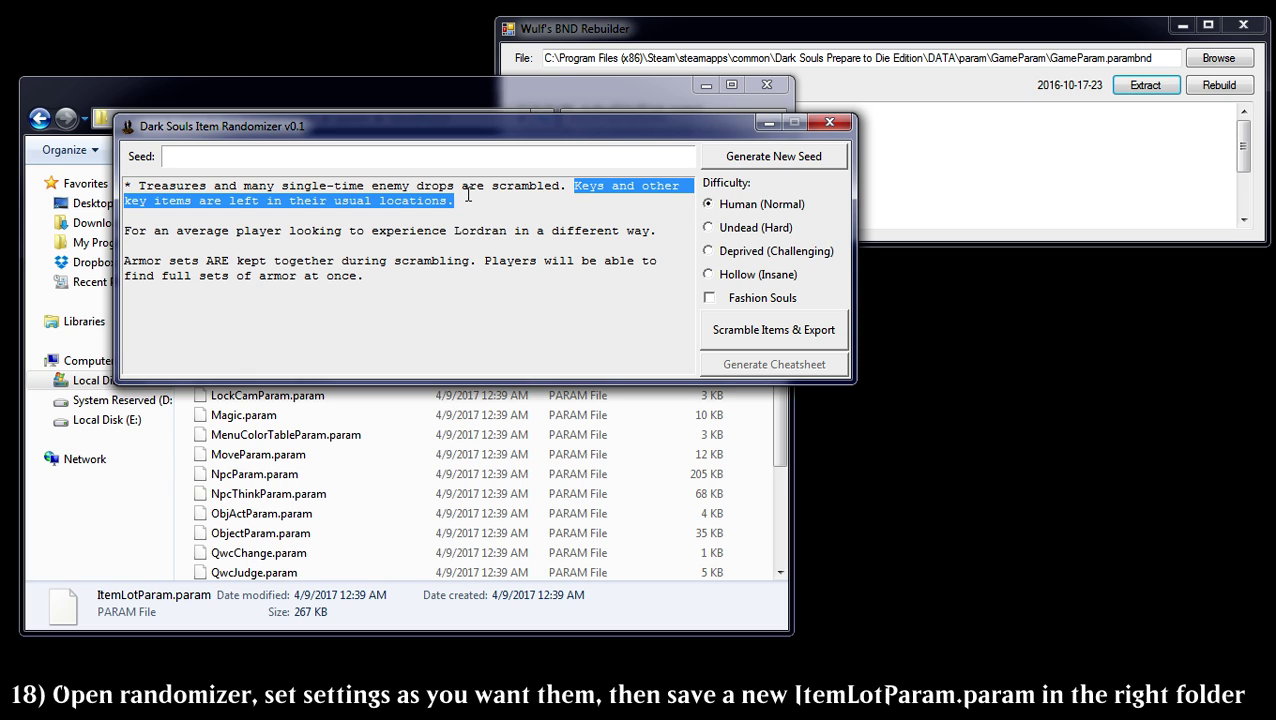
pyautogui.click(709, 229)
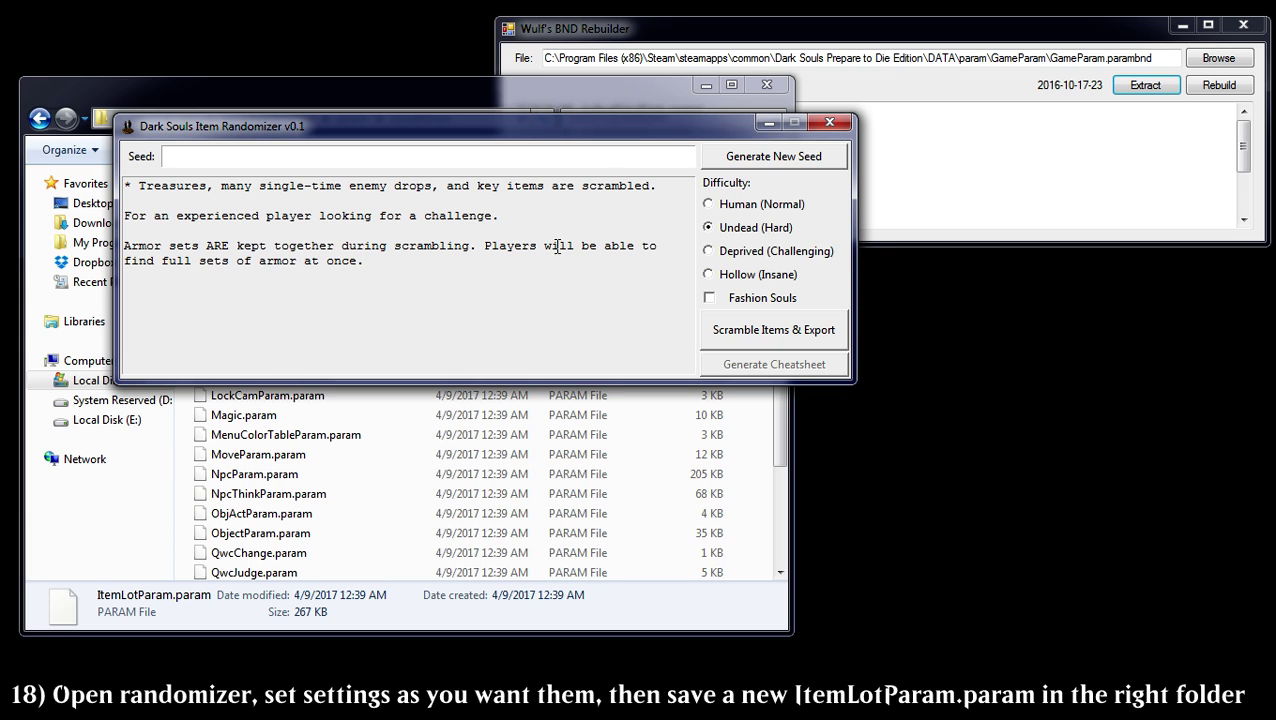
# Generate a new randomizer seed, also previewing the Deprived (Challenging) and Hollow (Insane) difficulties, and select the seed text.
pyautogui.click(727, 162)
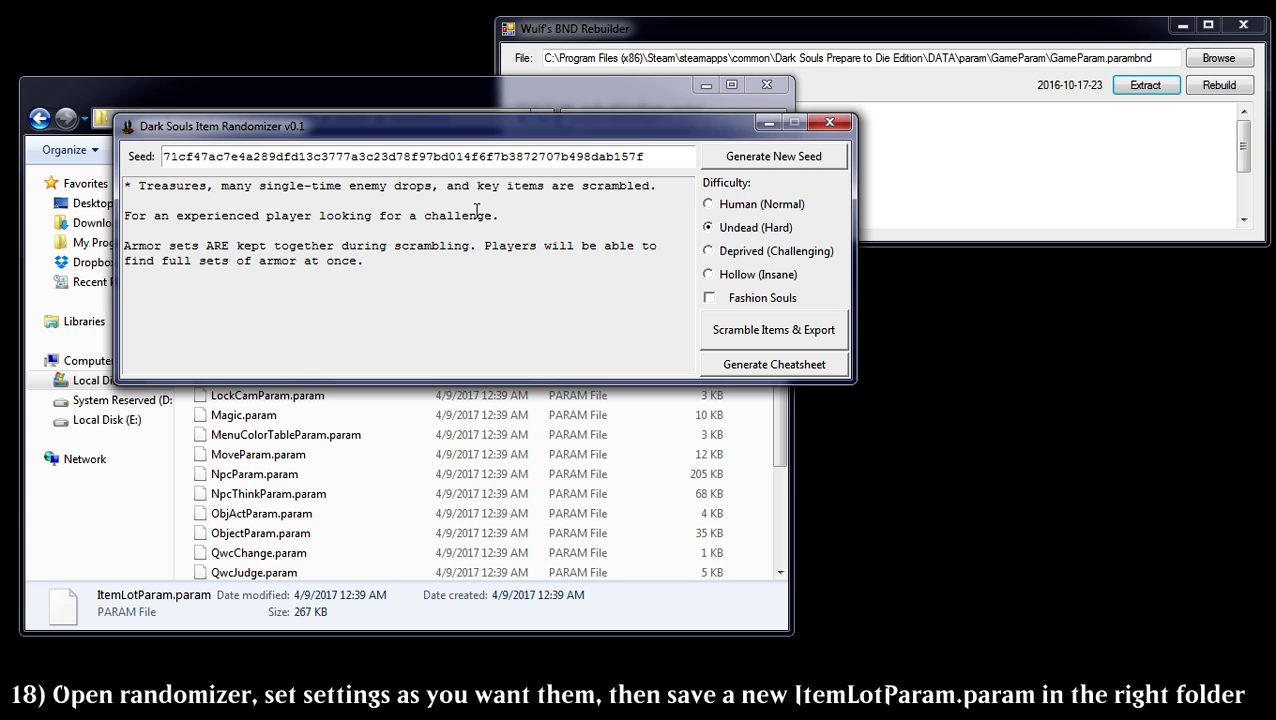
pyautogui.click(742, 252)
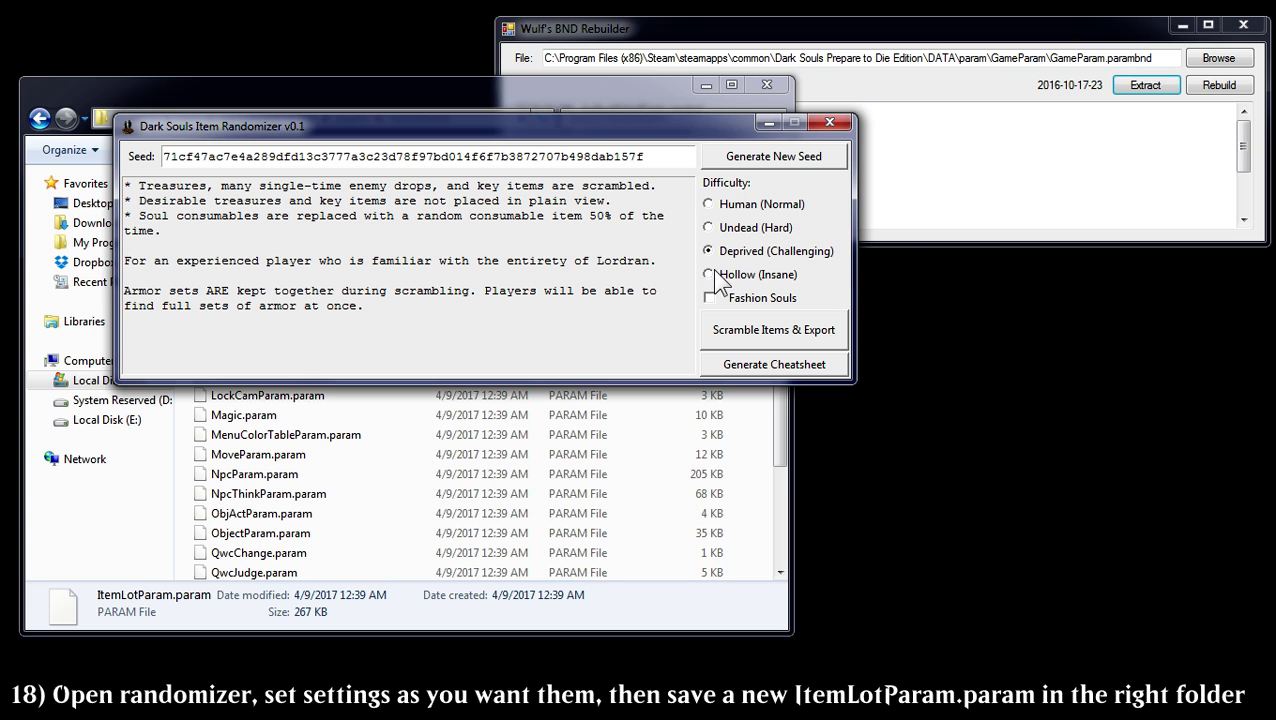
pyautogui.click(745, 276)
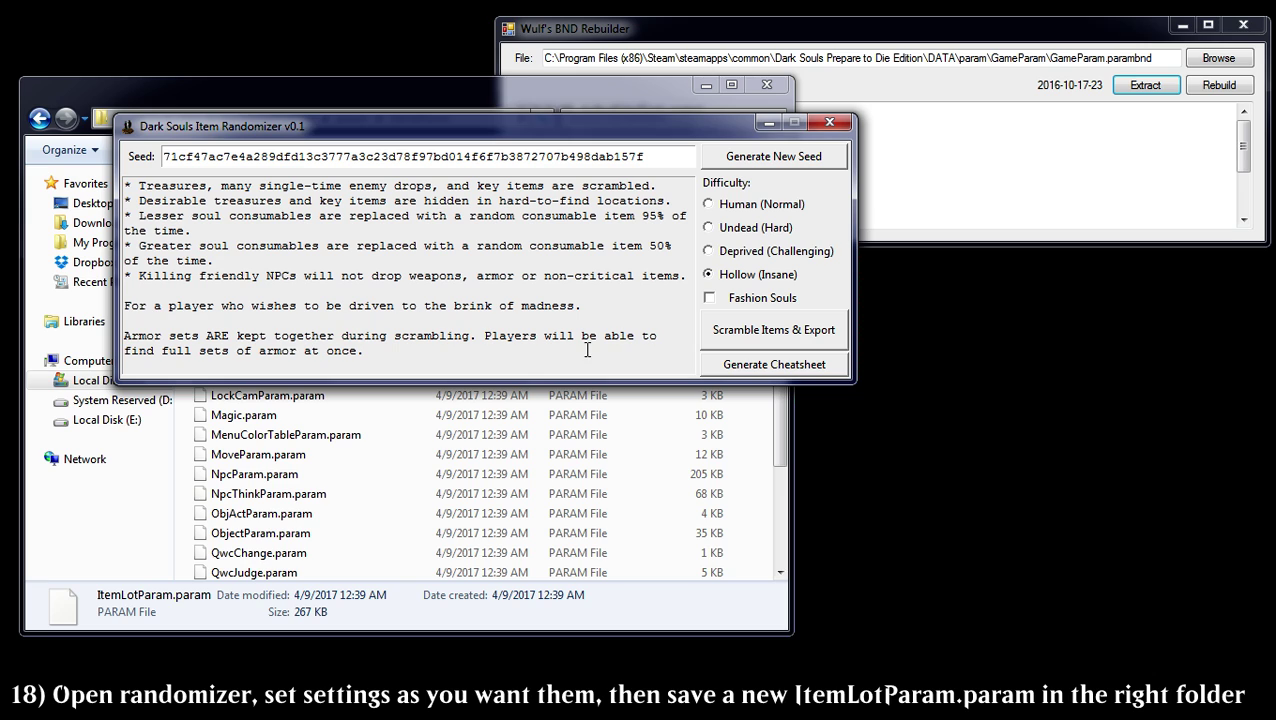
pyautogui.click(767, 164)
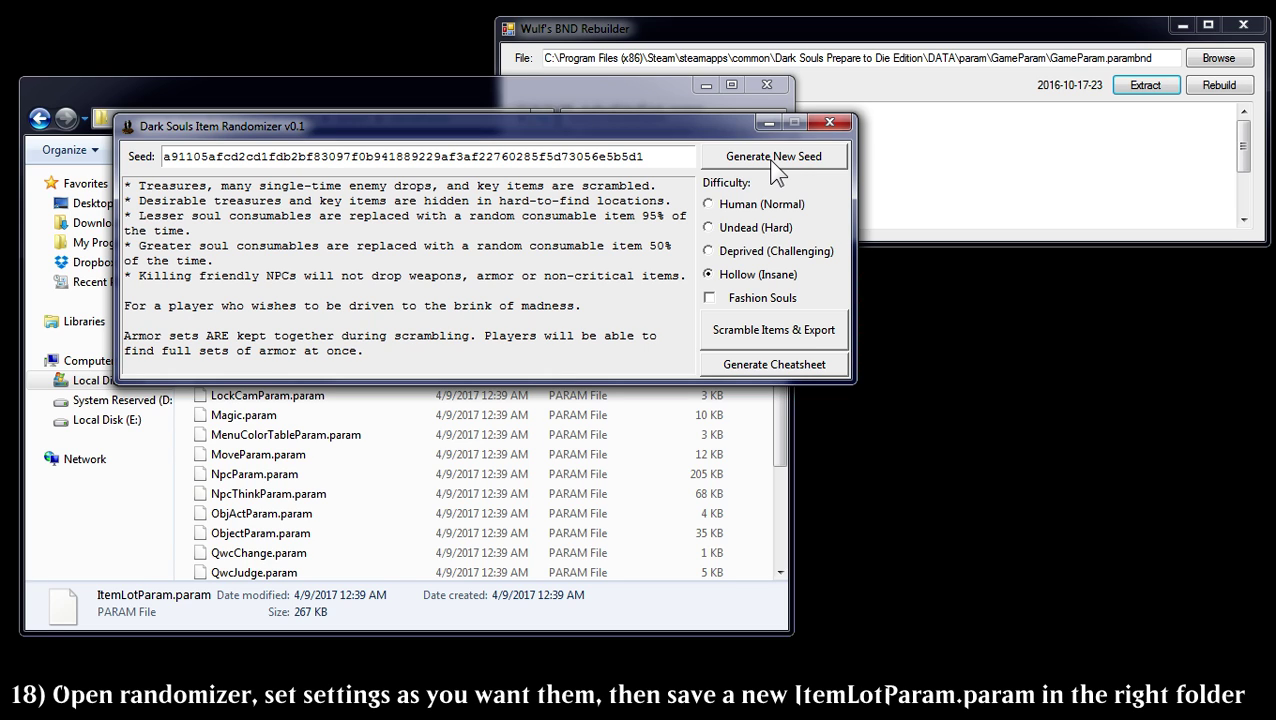
pyautogui.click(767, 168)
pyautogui.moveTo(657, 161); pyautogui.dragTo(157, 162)
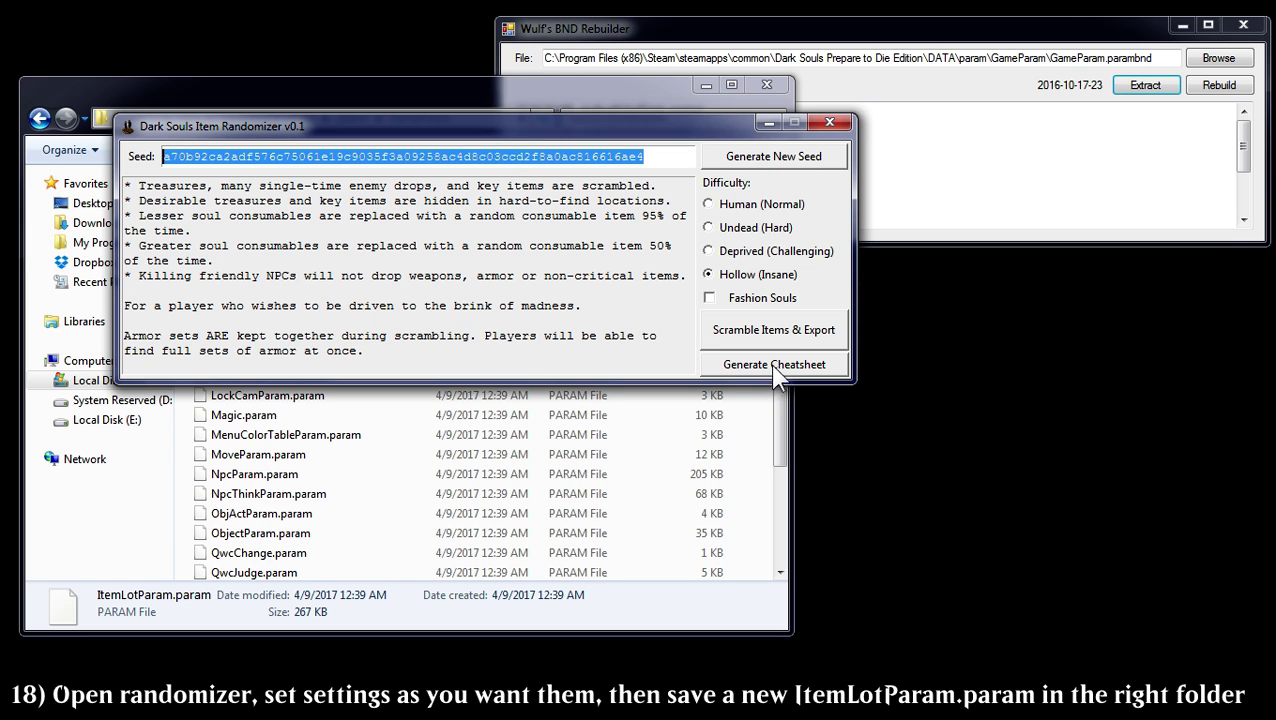
# Enable Fashion Souls and set the randomizer's difficulty to Undead (Hard).
pyautogui.click(745, 297)
pyautogui.click(745, 297)
pyautogui.click(709, 299)
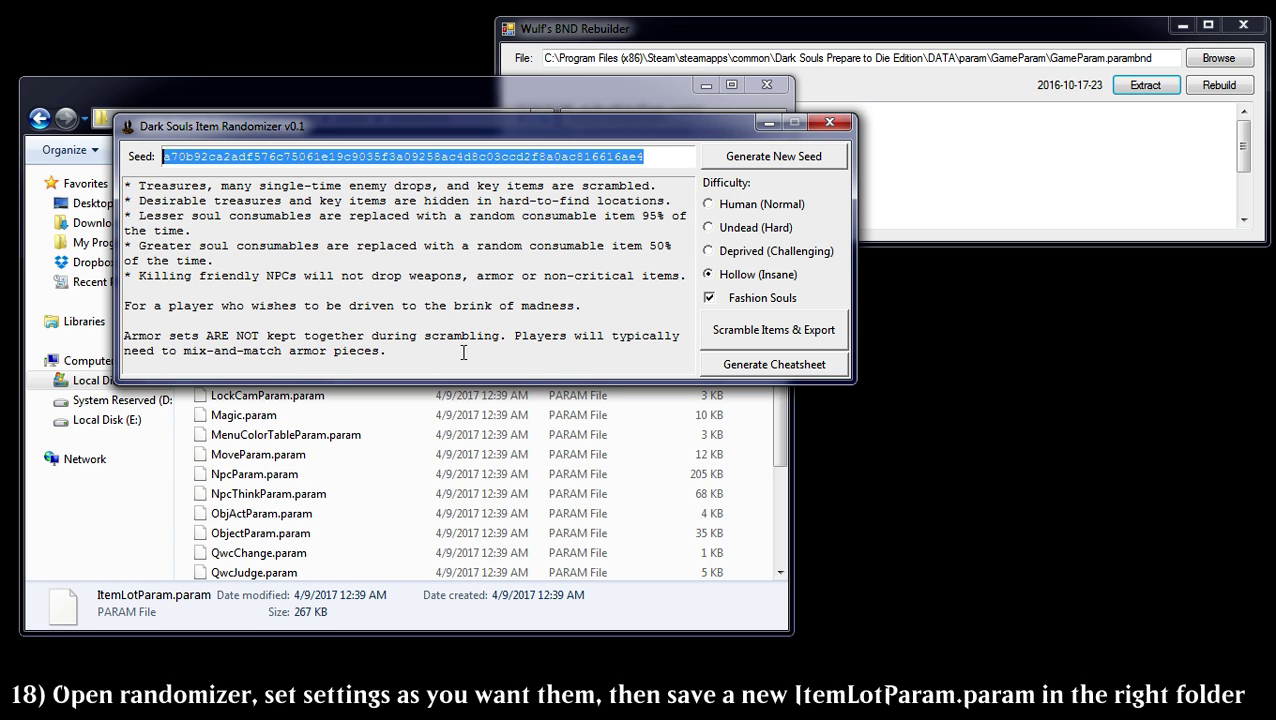
pyautogui.click(745, 232)
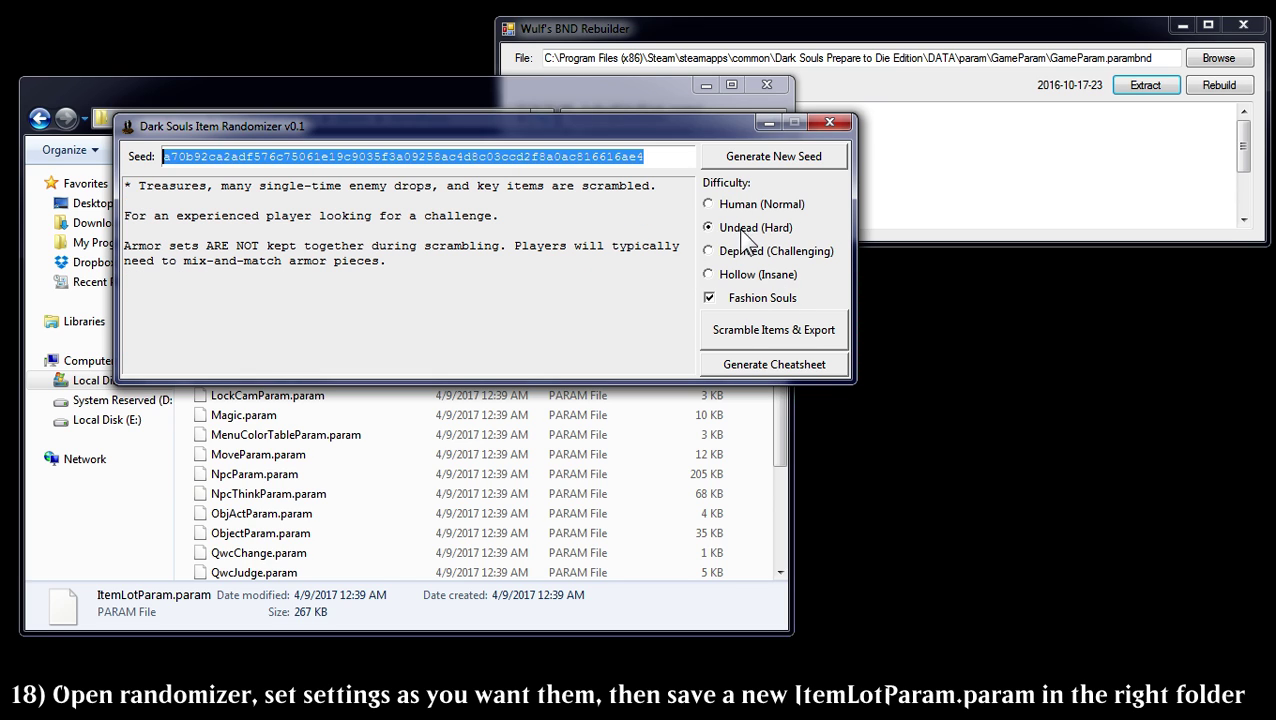
# Scramble the items and export them as ItemLotParam.param into the inner GameParam folder, replacing the existing file.
pyautogui.click(784, 334)
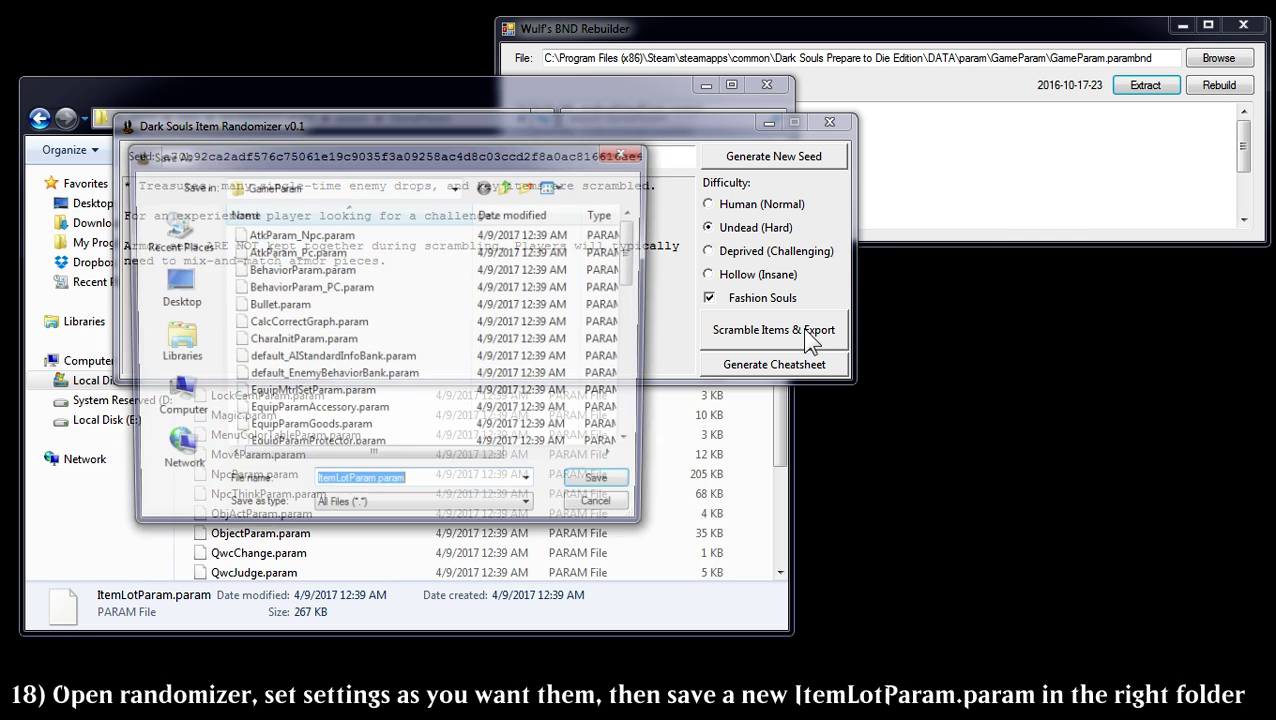
pyautogui.click(352, 182)
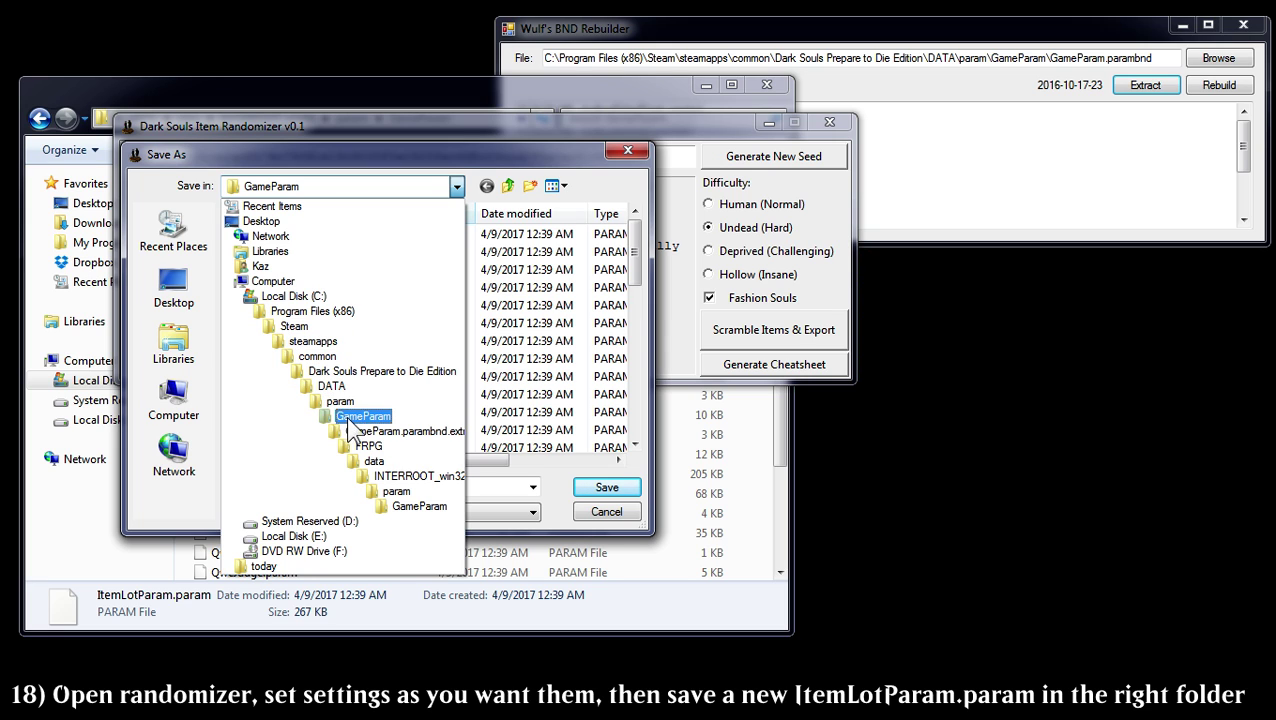
pyautogui.click(406, 505)
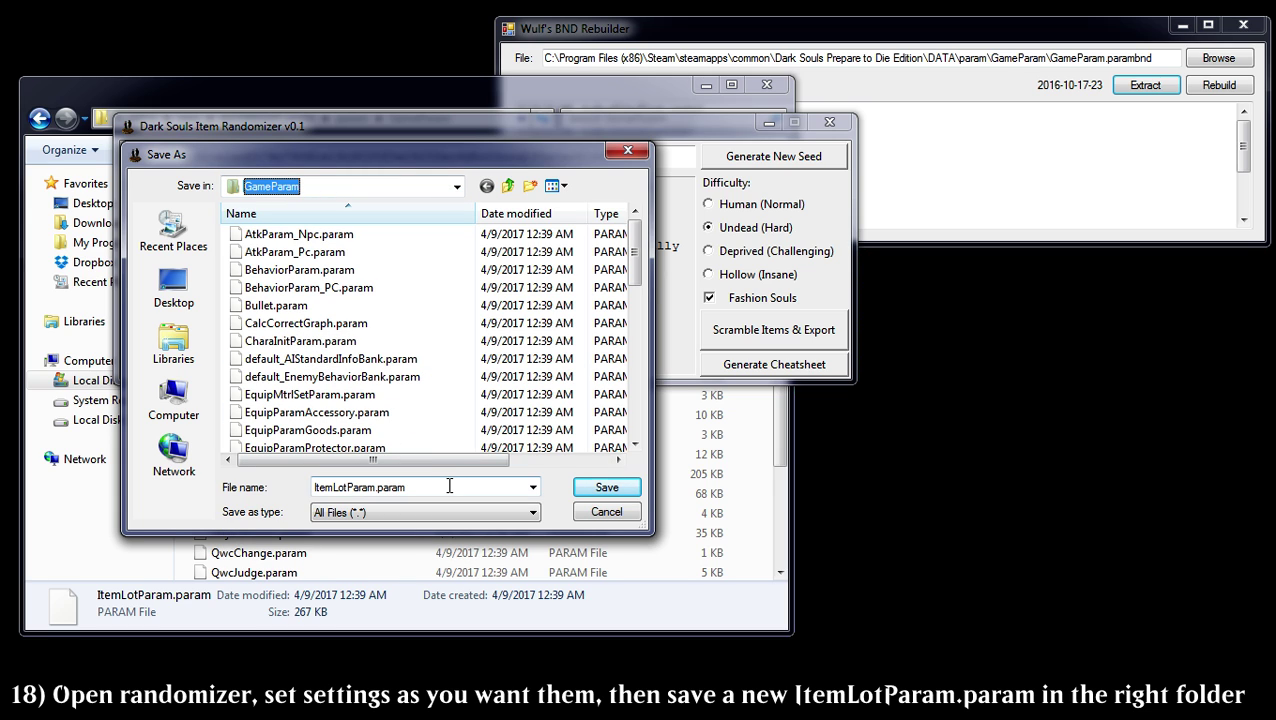
pyautogui.click(372, 488)
pyautogui.click(334, 487)
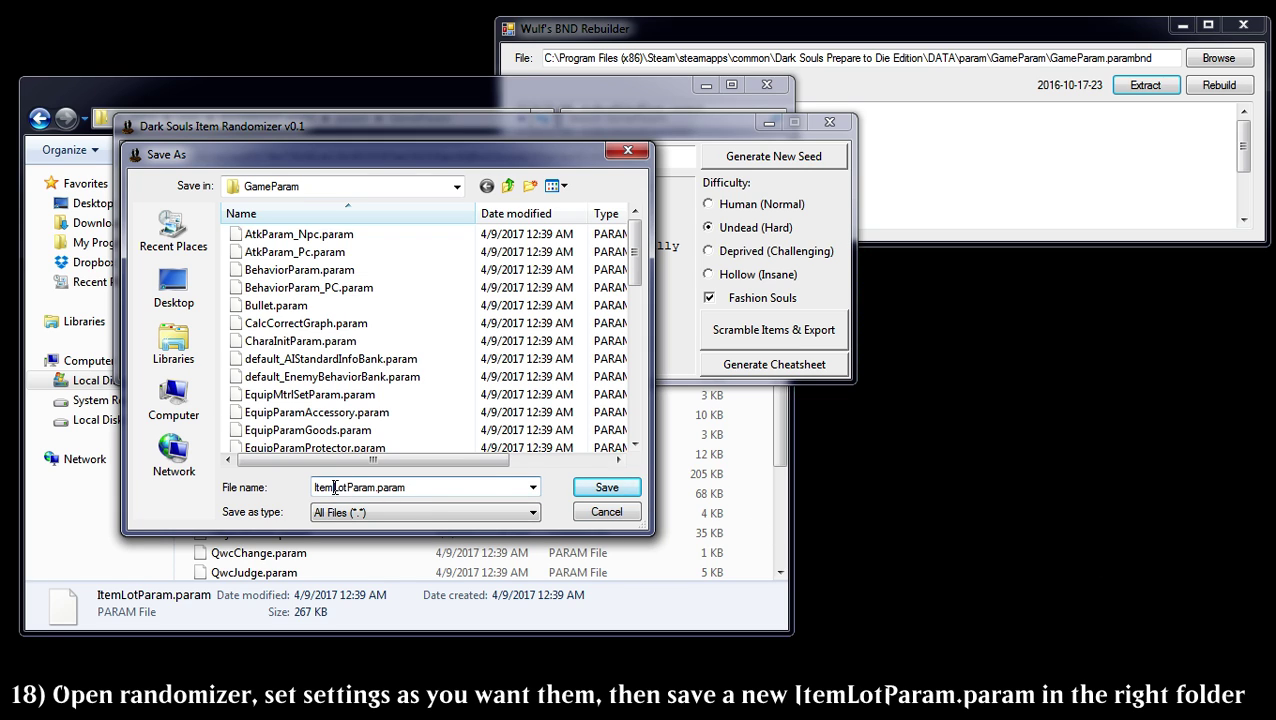
pyautogui.click(606, 486)
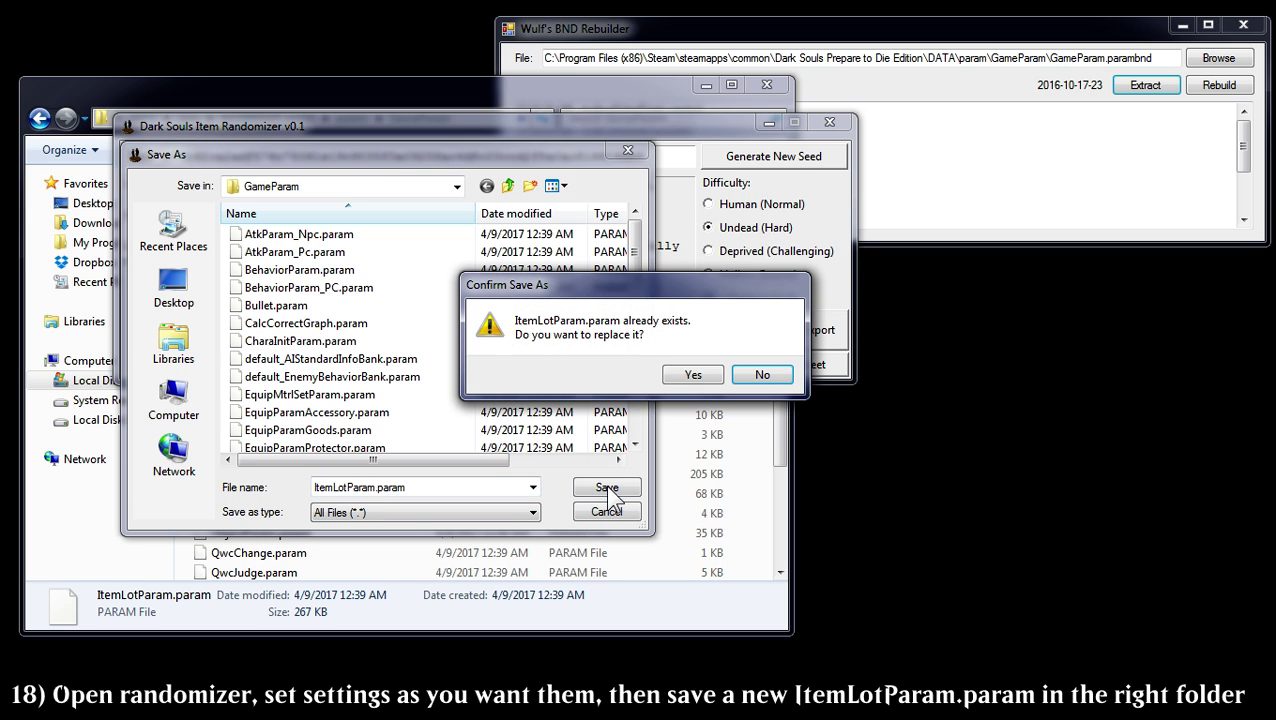
pyautogui.click(697, 375)
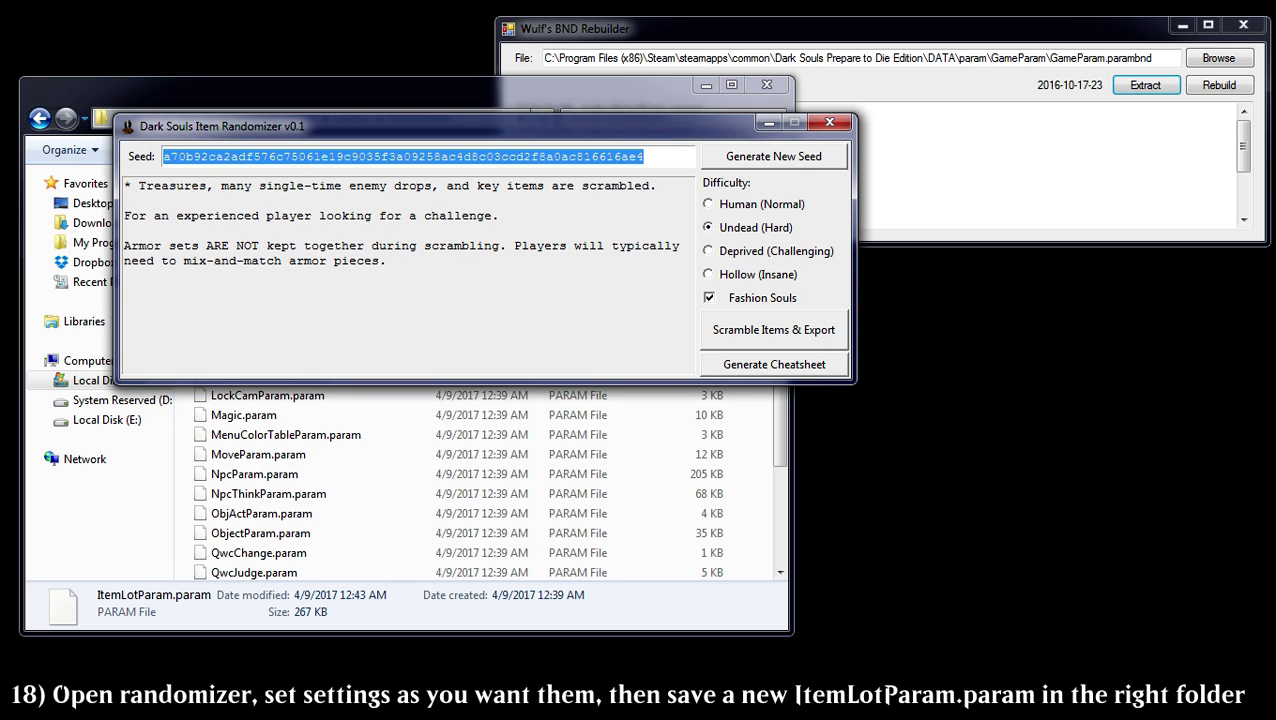
# Close the item randomizer and go back up from the extracted files to the DATA\param\GameParam folder.
pyautogui.click(1100, 368)
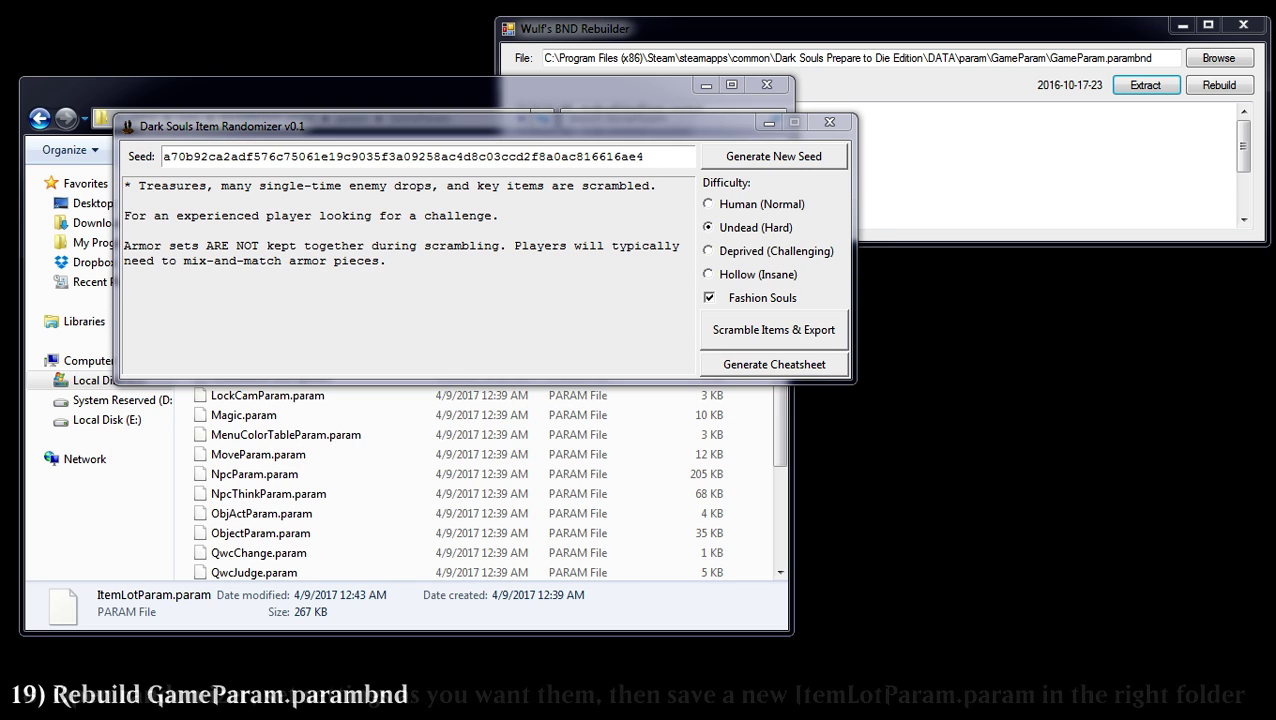
pyautogui.click(829, 122)
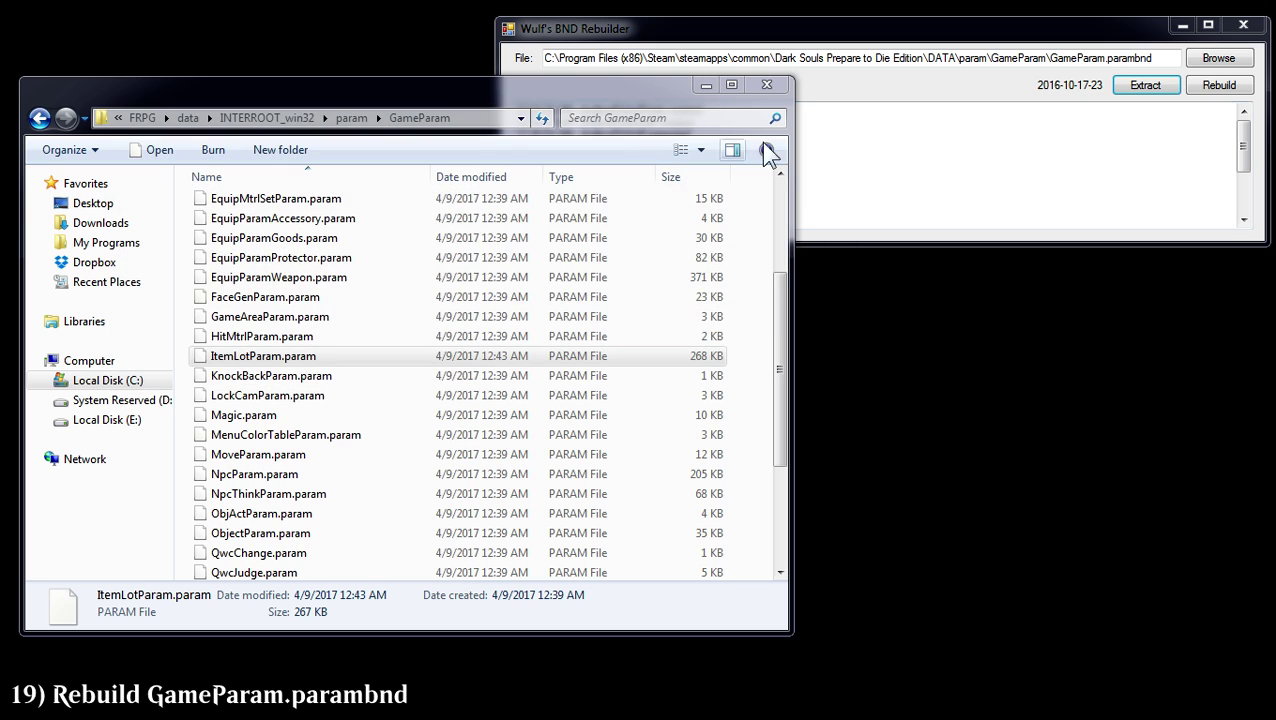
pyautogui.click(152, 127)
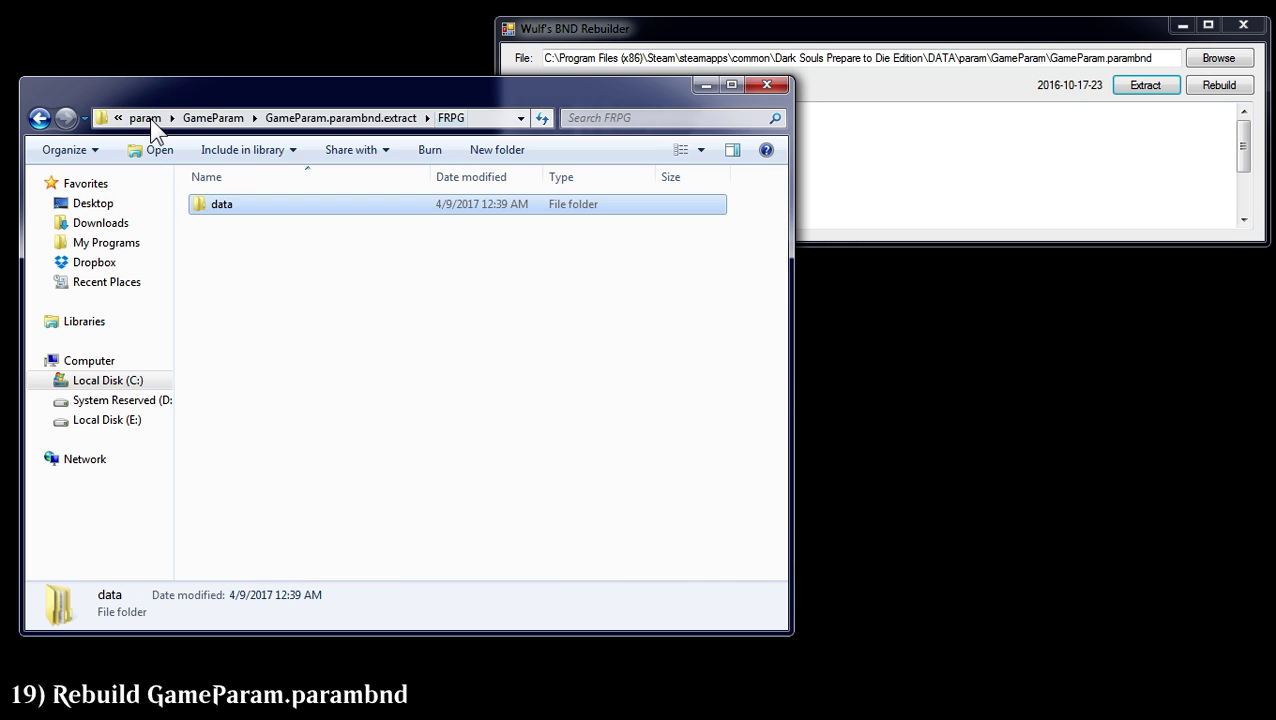
pyautogui.click(258, 128)
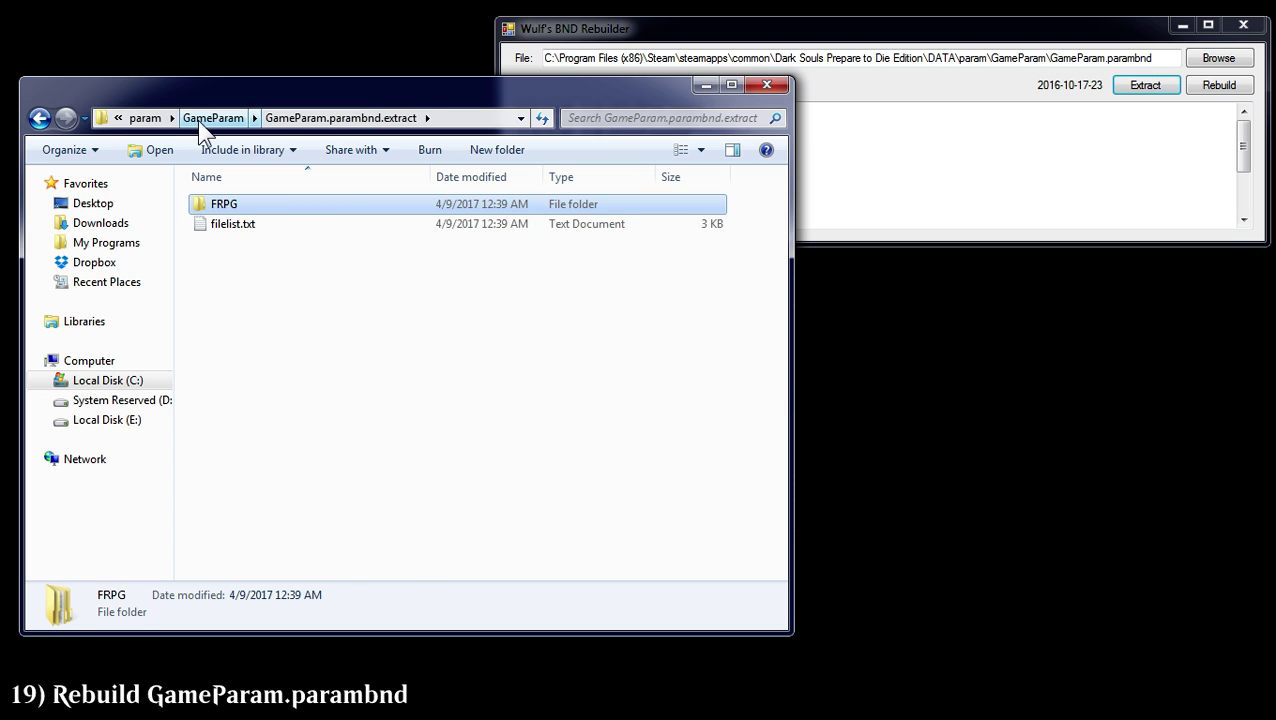
pyautogui.click(210, 125)
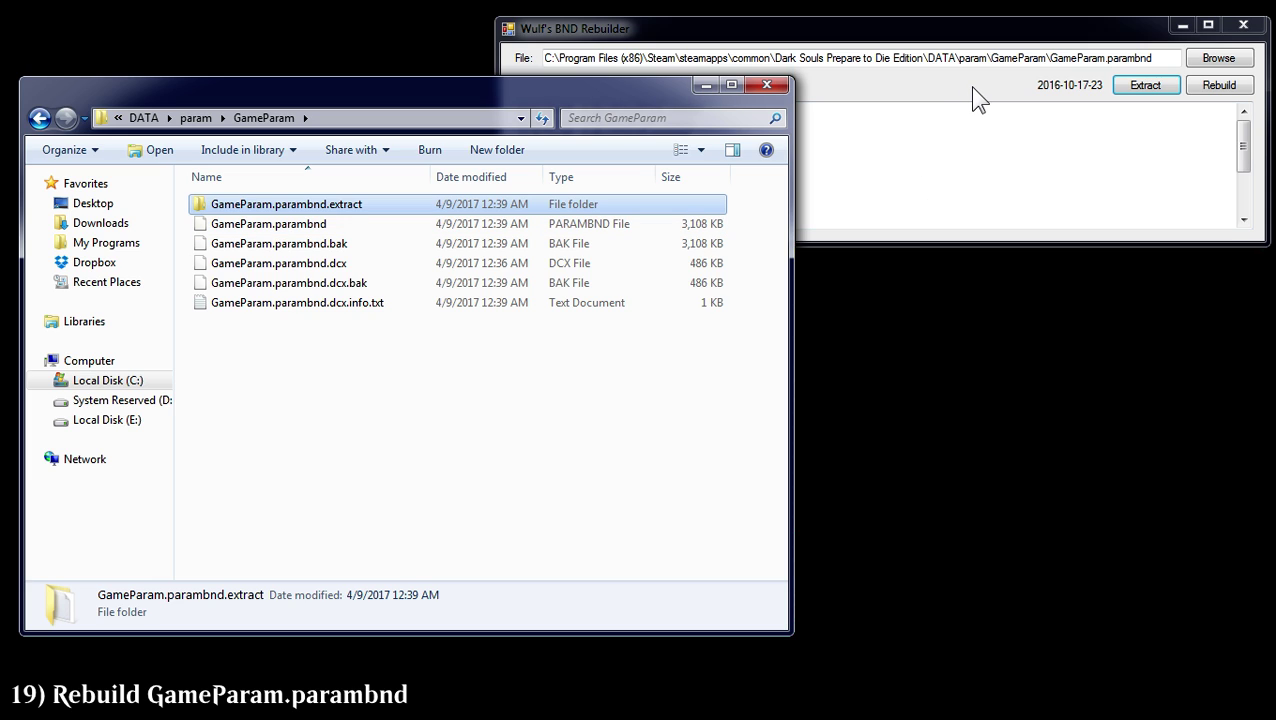
# Rebuild GameParam.parambnd in Wulf's BND Rebuilder and check the log's latest entries.
pyautogui.click(913, 84)
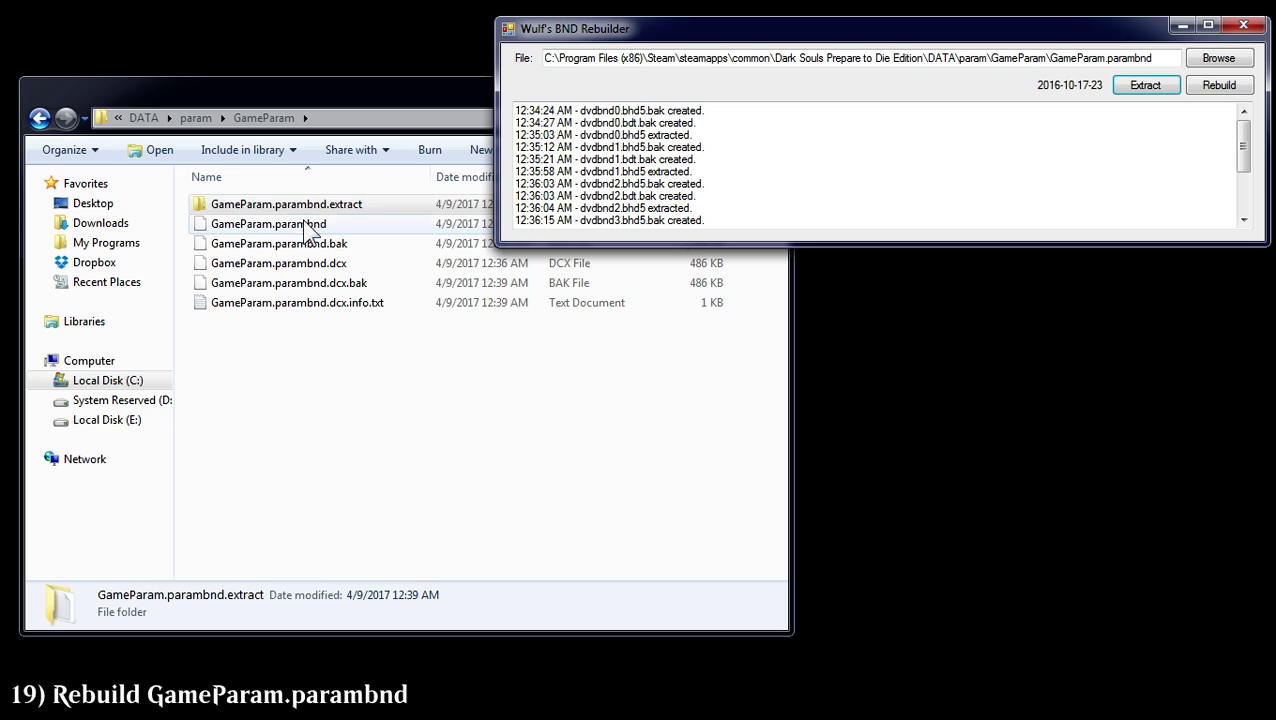
pyautogui.moveTo(1055, 58); pyautogui.dragTo(1137, 58)
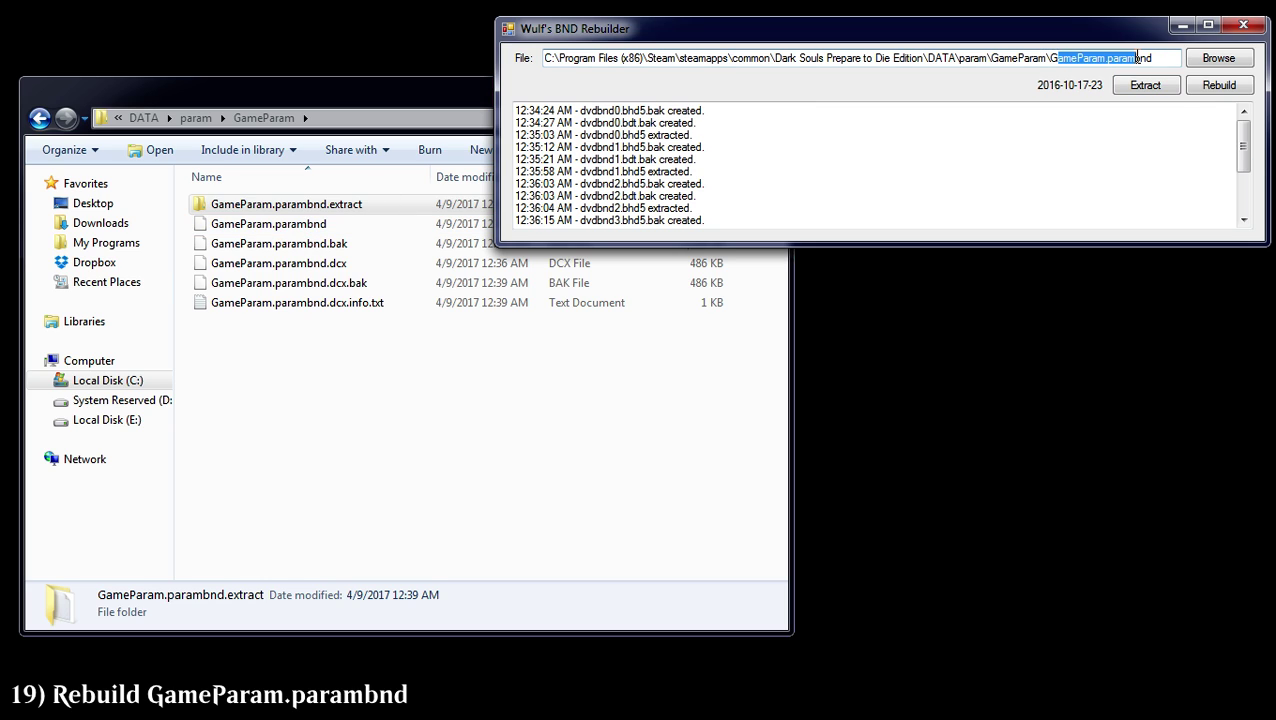
pyautogui.click(1226, 92)
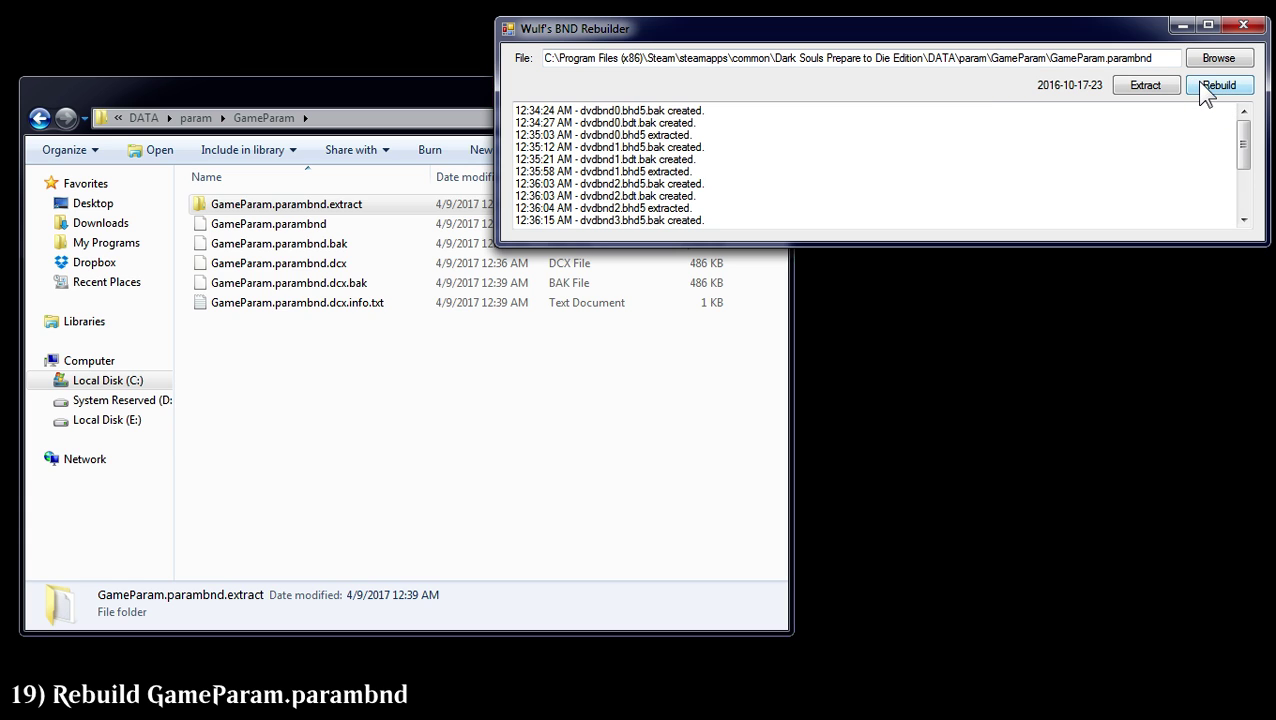
pyautogui.moveTo(1245, 137); pyautogui.dragTo(1245, 208)
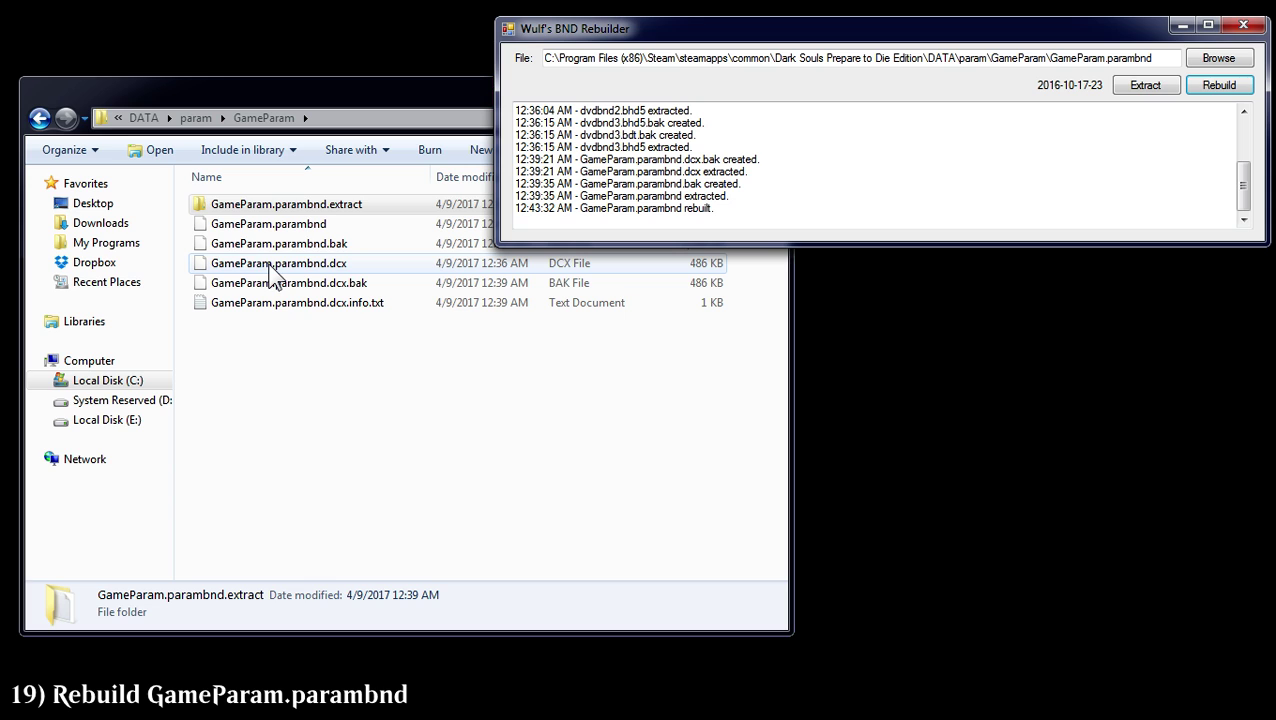
# Load GameParam.parambnd.dcx into Wulf's BND Rebuilder, rebuild it and check its entry in the log.
pyautogui.moveTo(270, 278); pyautogui.dragTo(712, 57)
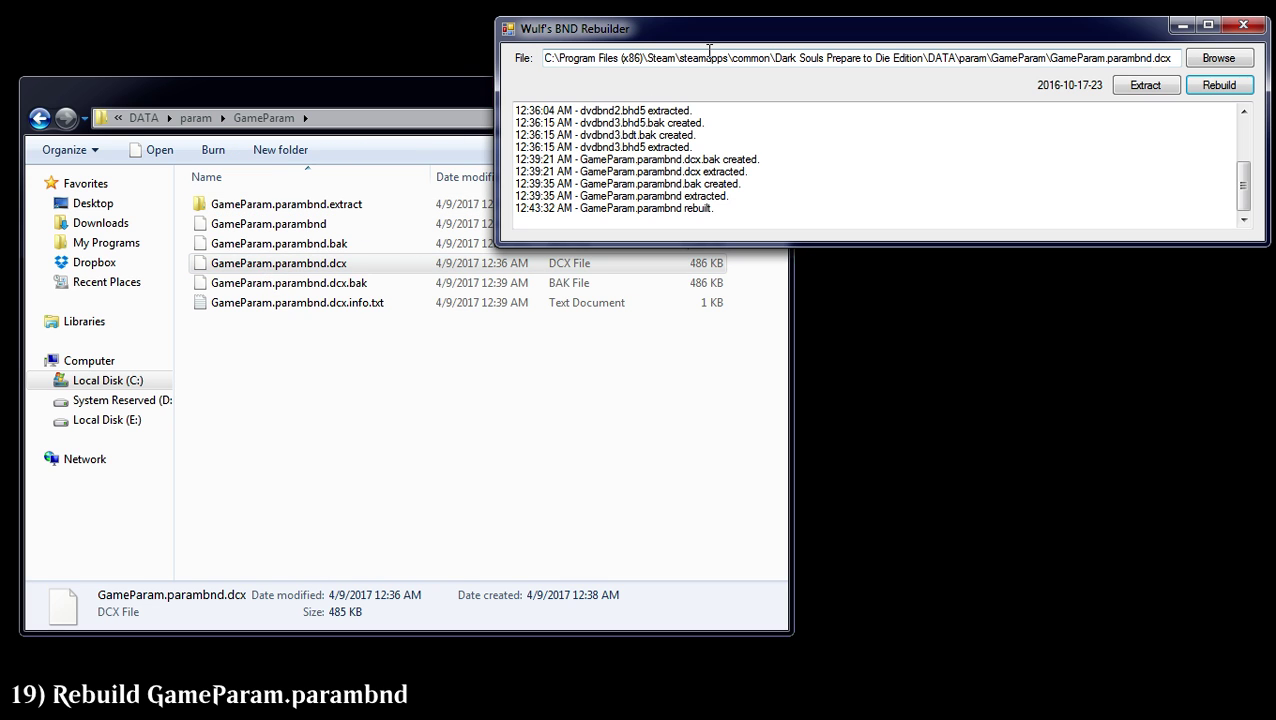
pyautogui.click(1236, 90)
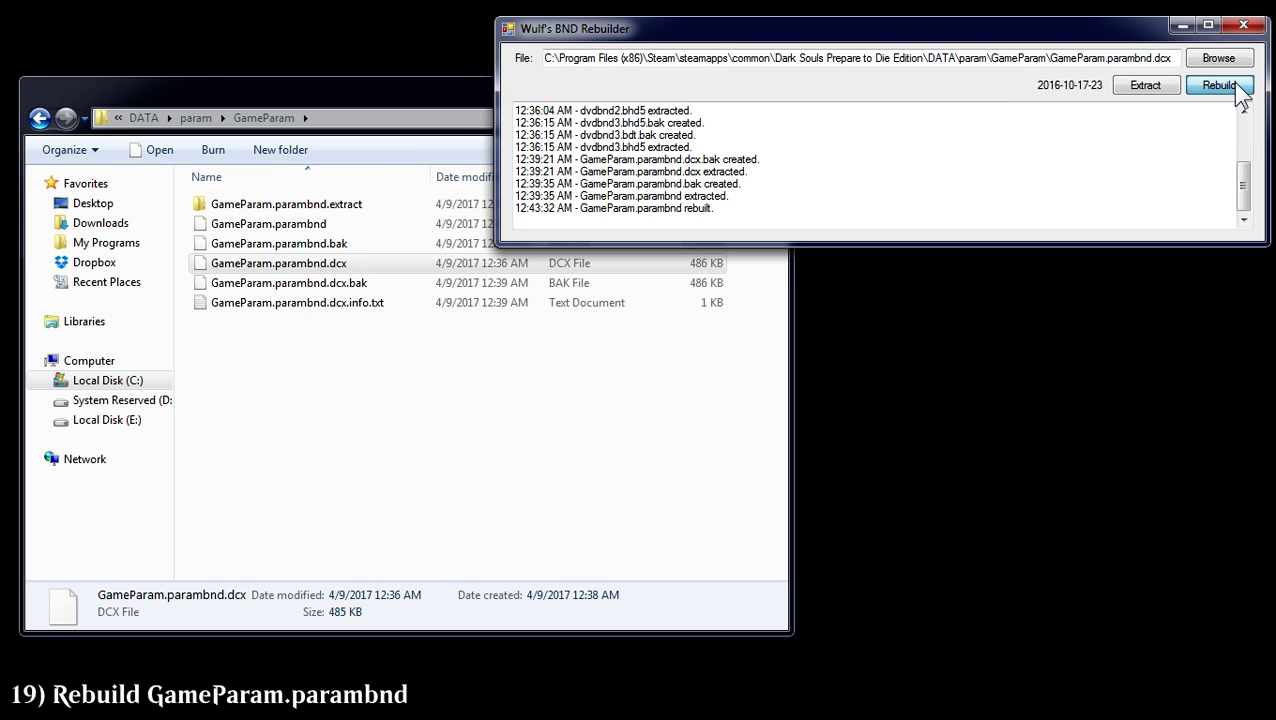
pyautogui.moveTo(1245, 148); pyautogui.dragTo(1243, 192)
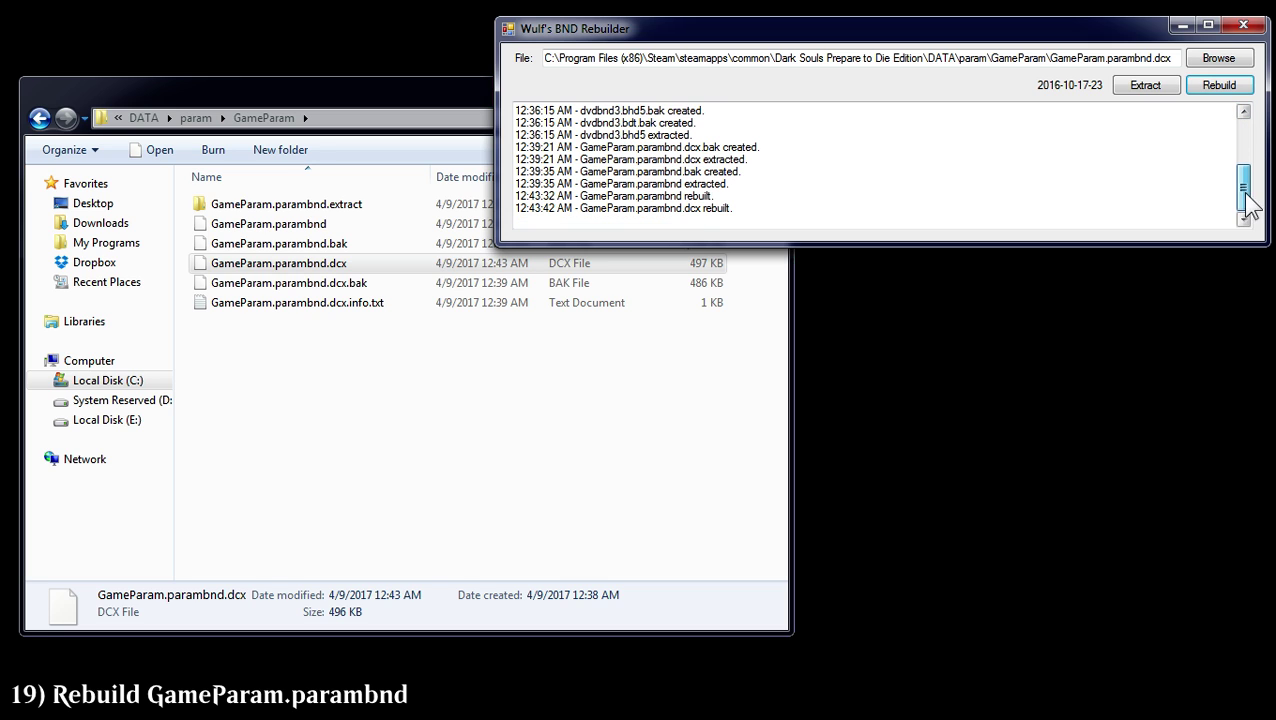
pyautogui.click(654, 208)
pyautogui.moveTo(654, 208); pyautogui.dragTo(708, 219)
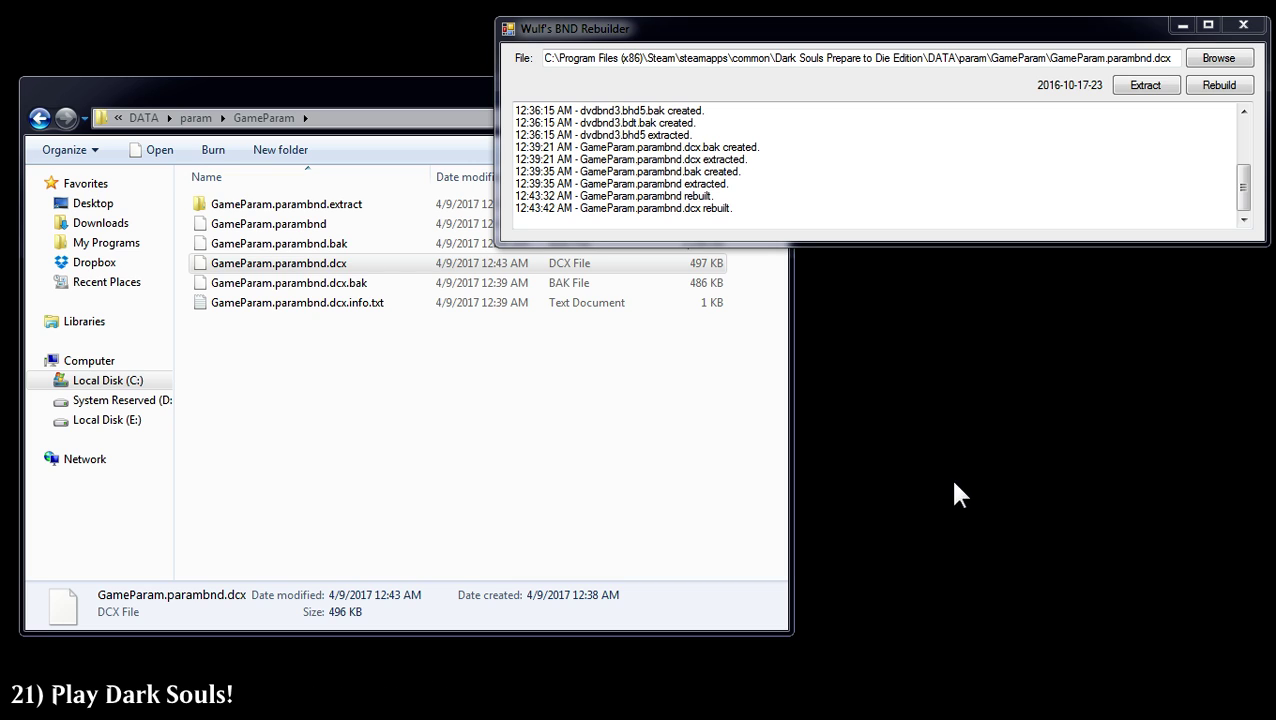
# Close Wulf's BND Rebuilder, switch to the Dark Souls game window and acknowledge its autosave notice.
pyautogui.click(1241, 24)
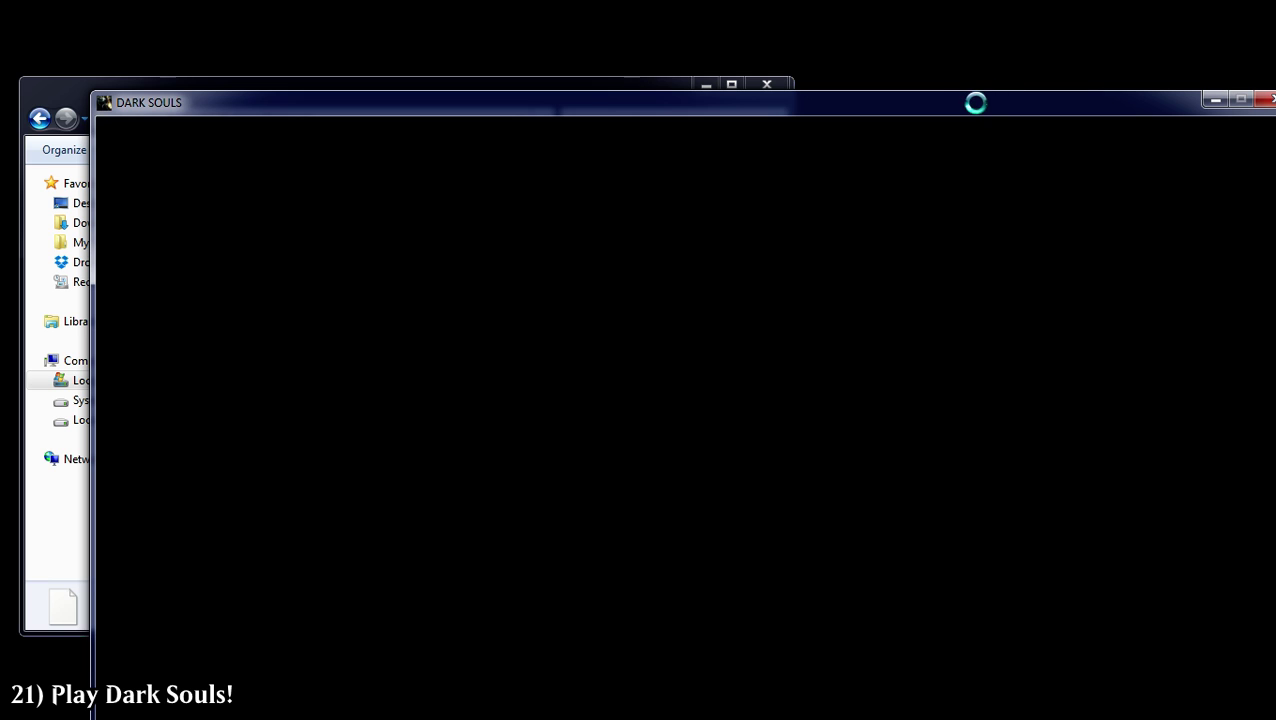
pyautogui.moveTo(963, 104); pyautogui.dragTo(916, 28)
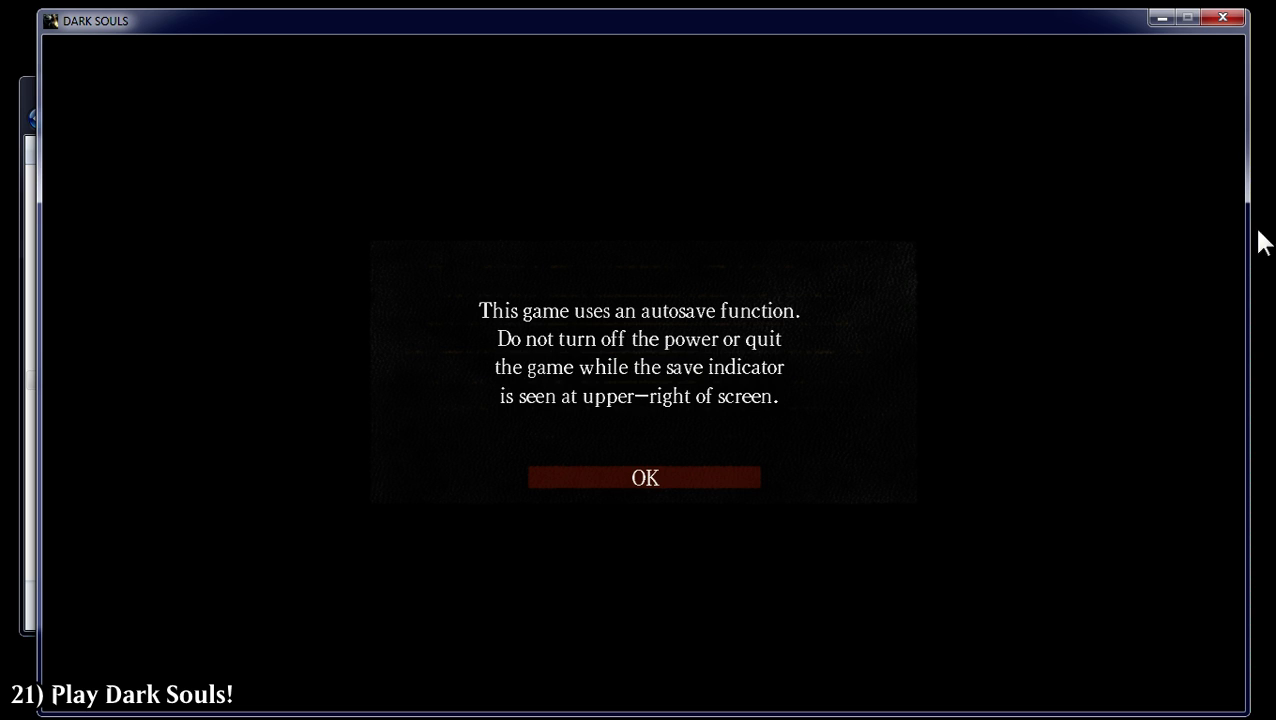
pyautogui.press('Return')
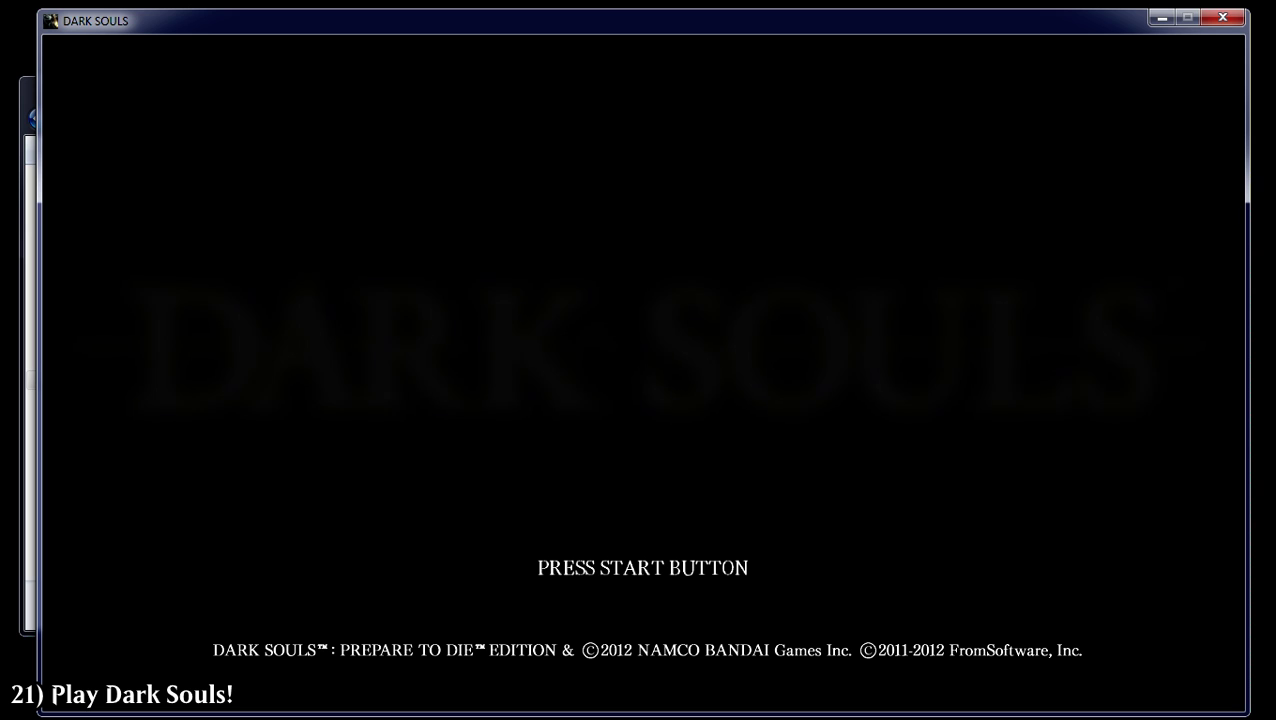
# Start a new game from the title screen, choosing an existing save to delete from the data list.
pyautogui.press('Return')
pyautogui.press('Up')
pyautogui.press('Return')
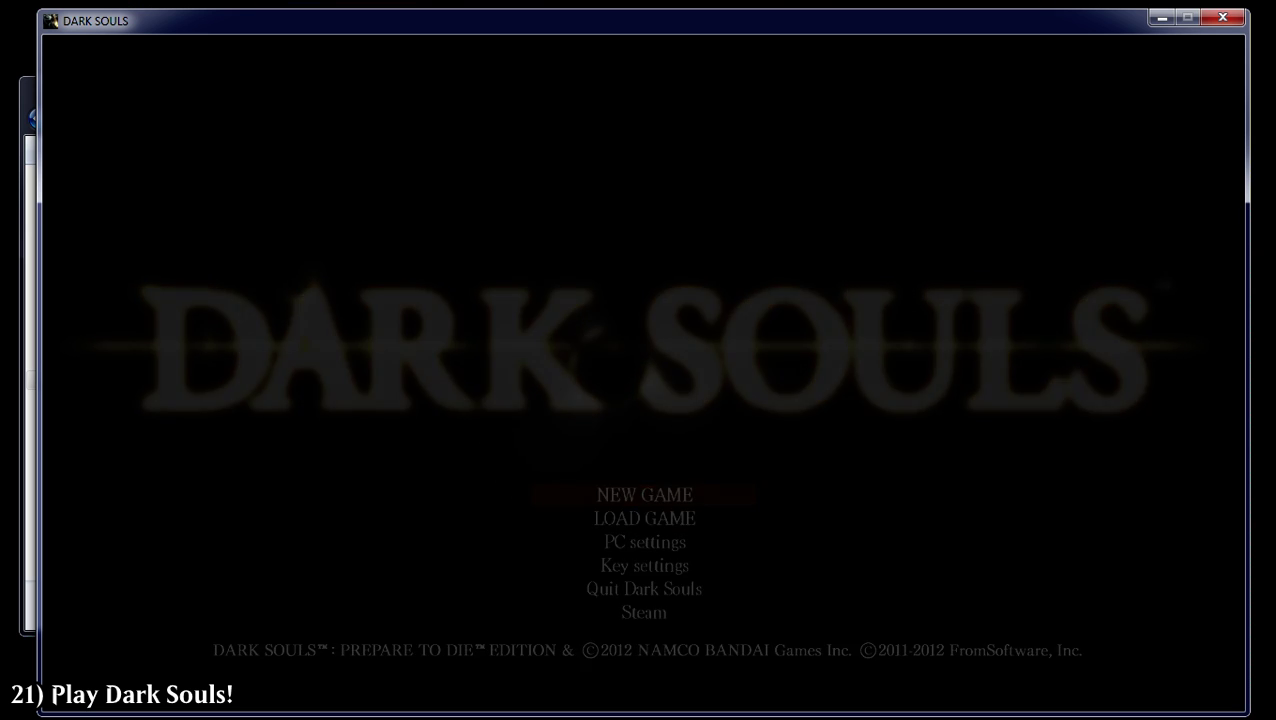
pyautogui.press('Left')
pyautogui.press('Return')
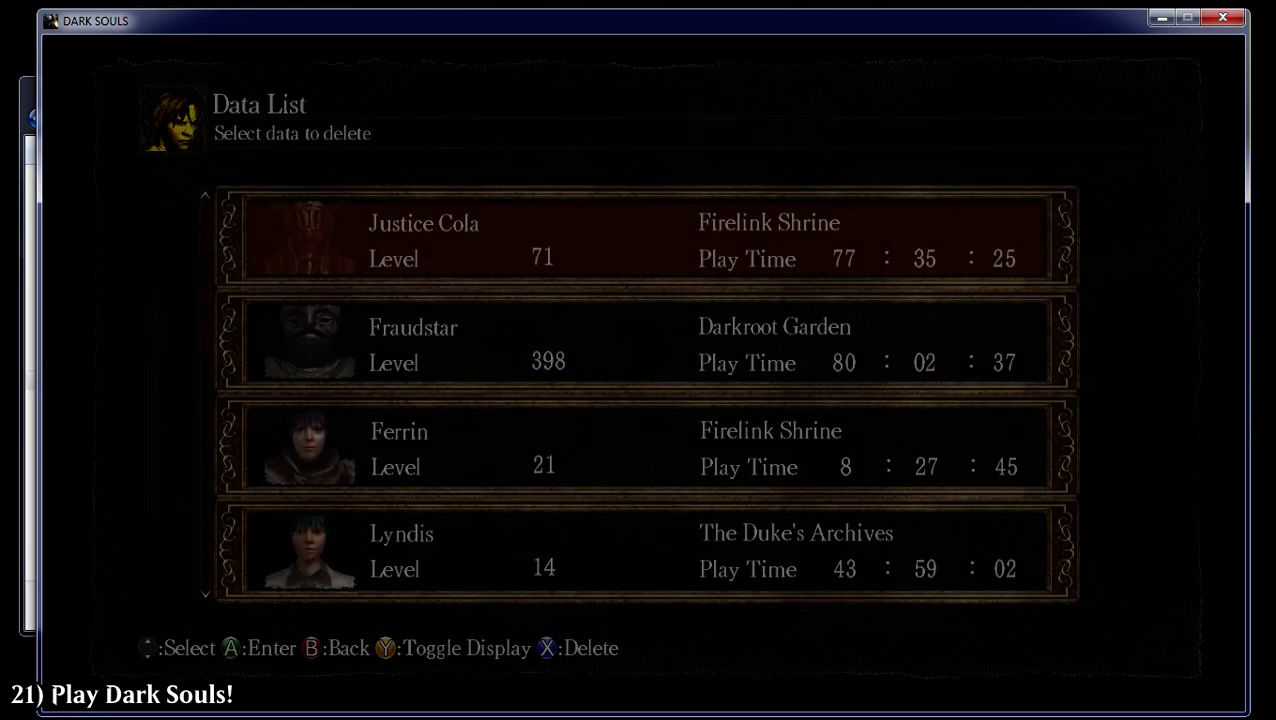
pyautogui.press('Up')
pyautogui.press('Return')
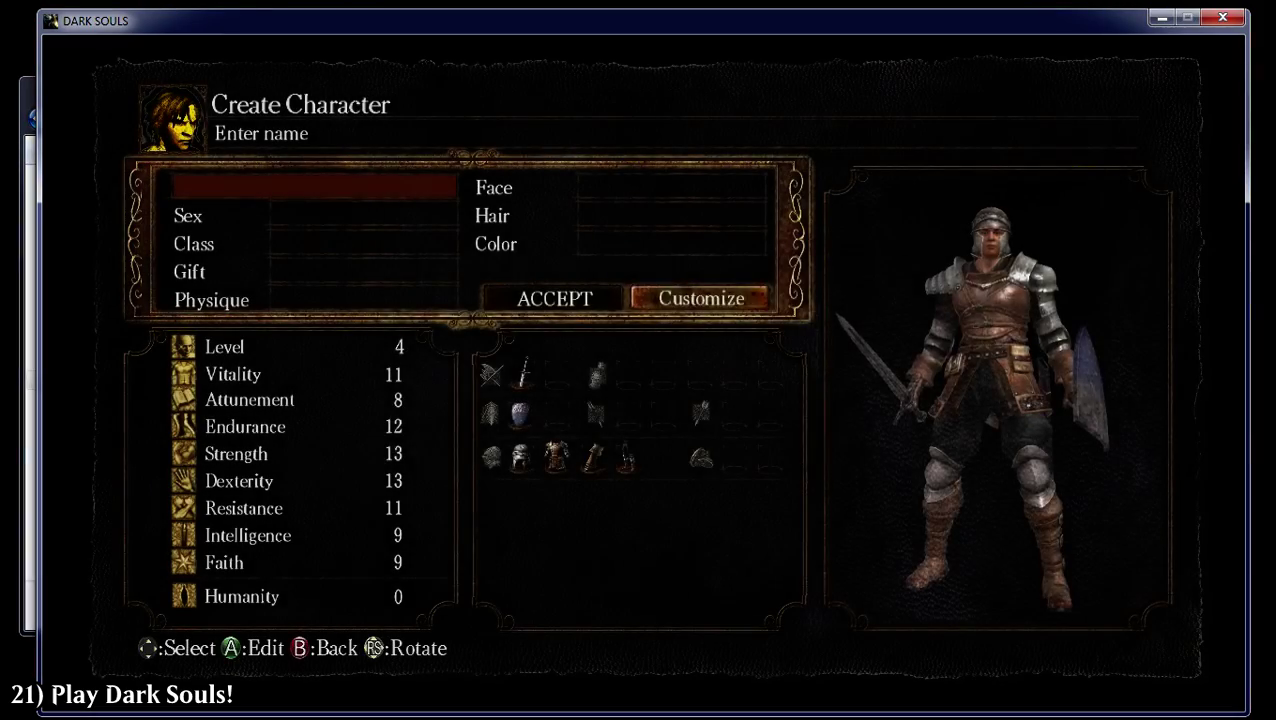
# Name the new character "Dark Souls" and set its sex to Male.
pyautogui.press('Return')
pyautogui.press('Return')
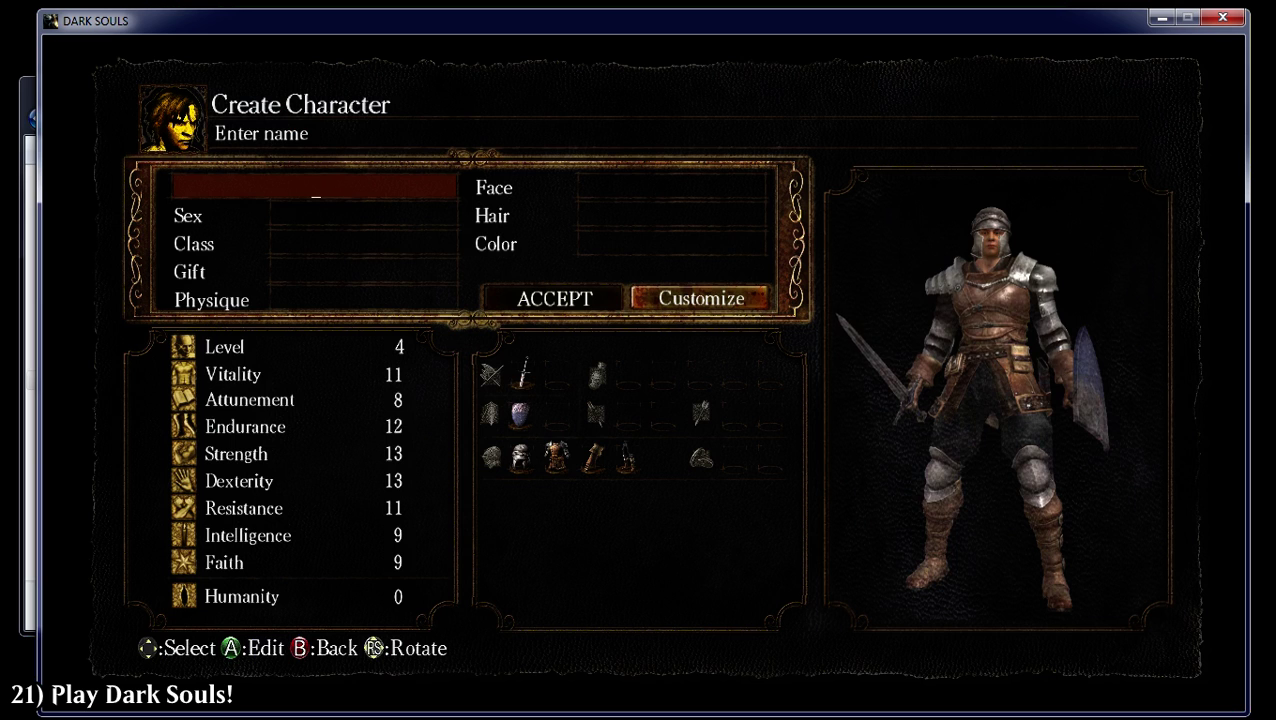
pyautogui.write('Dark Souls')
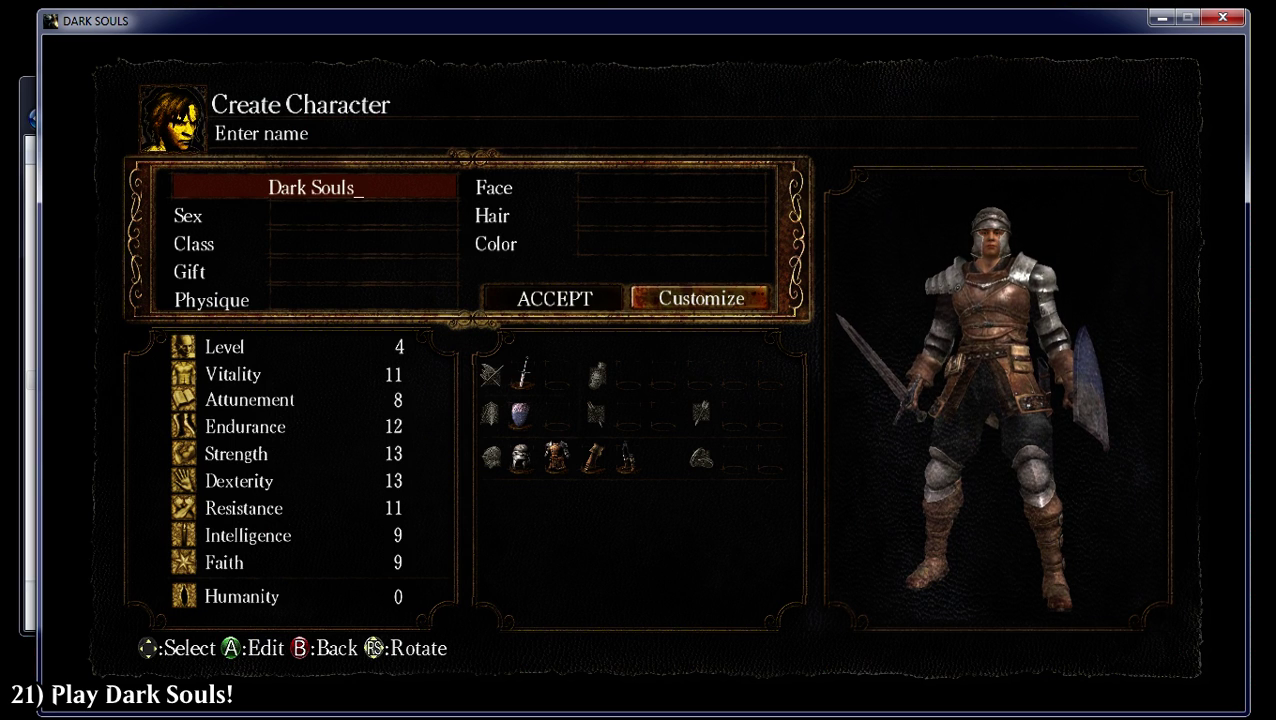
pyautogui.press('Return')
pyautogui.press('Return')
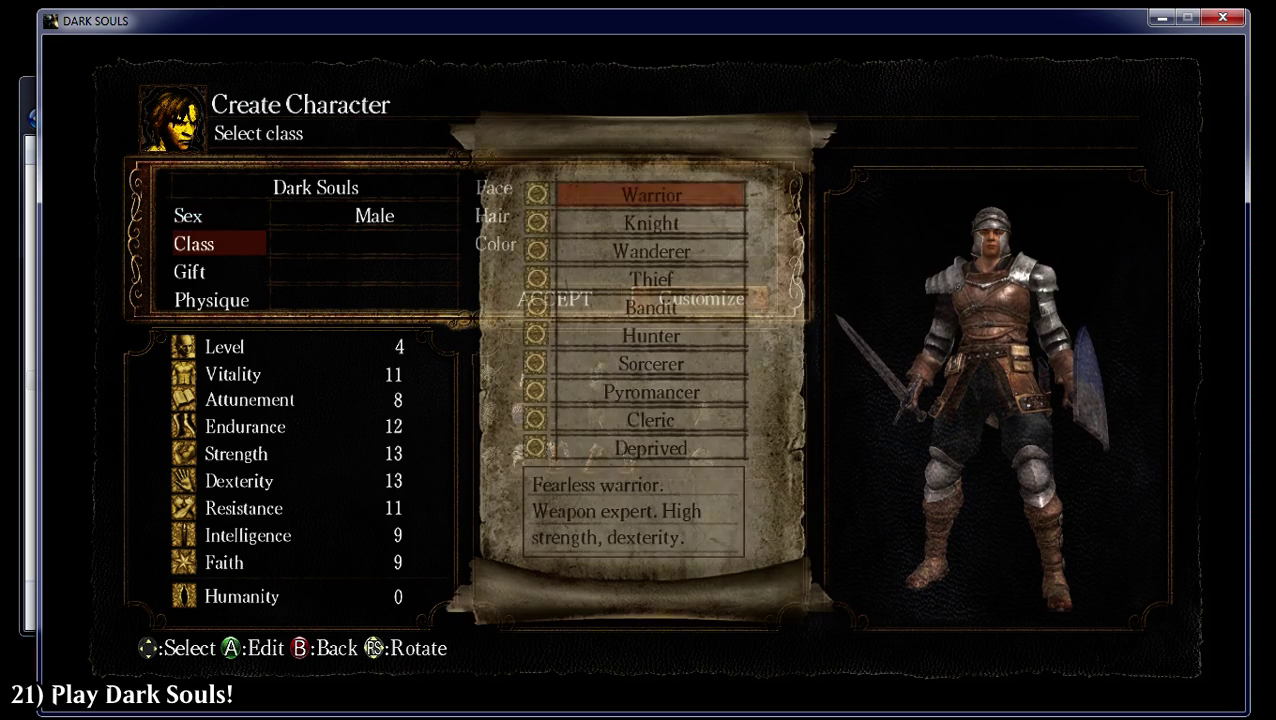
# Set the character's class to Thief.
pyautogui.press('Down')
pyautogui.press('Down')
pyautogui.press('Down')
pyautogui.press('Return')
# Reopen the class selection and change the character's class to Bandit.
pyautogui.press('Up')
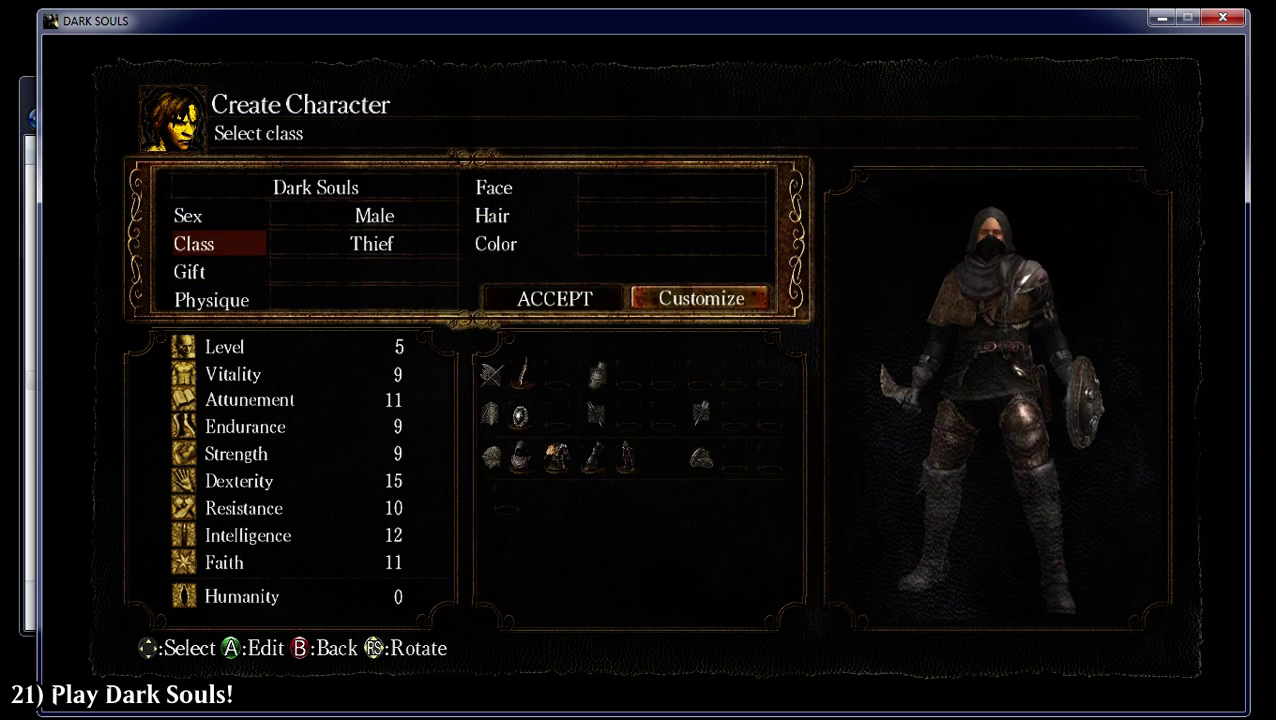
pyautogui.press('Return')
pyautogui.press('Up')
pyautogui.press('Down')
pyautogui.press('Down')
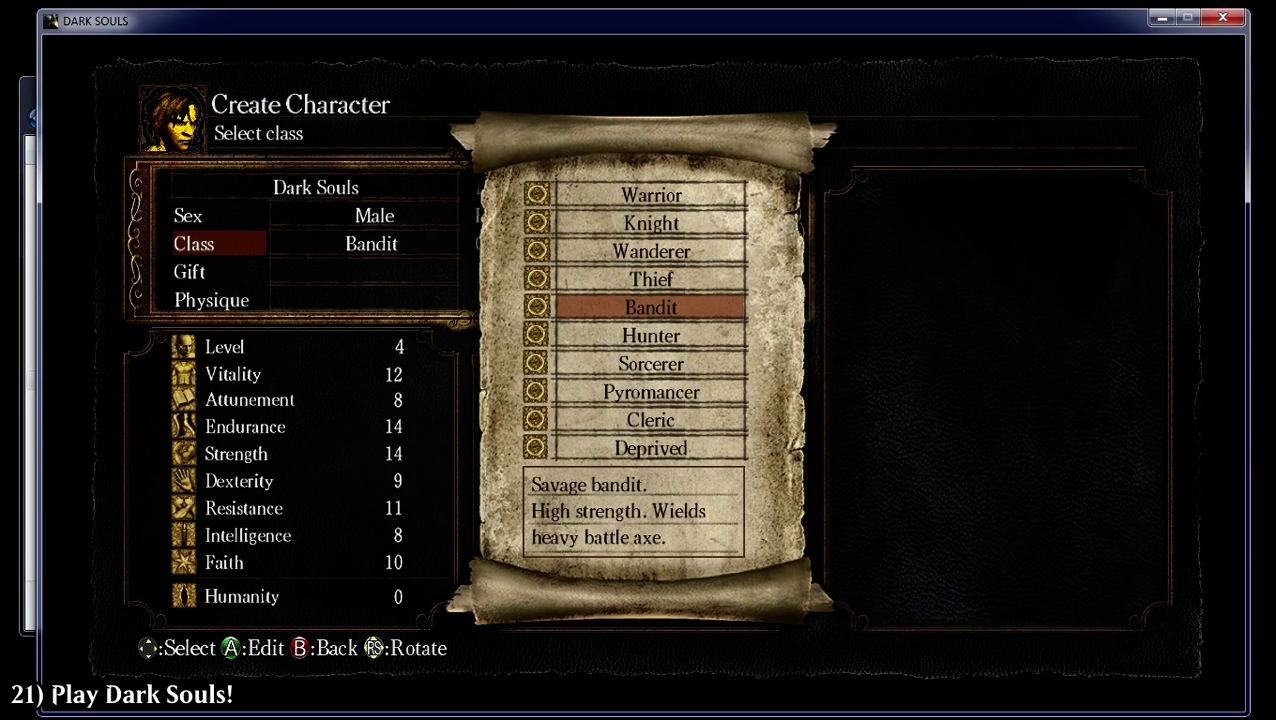
pyautogui.press('Up')
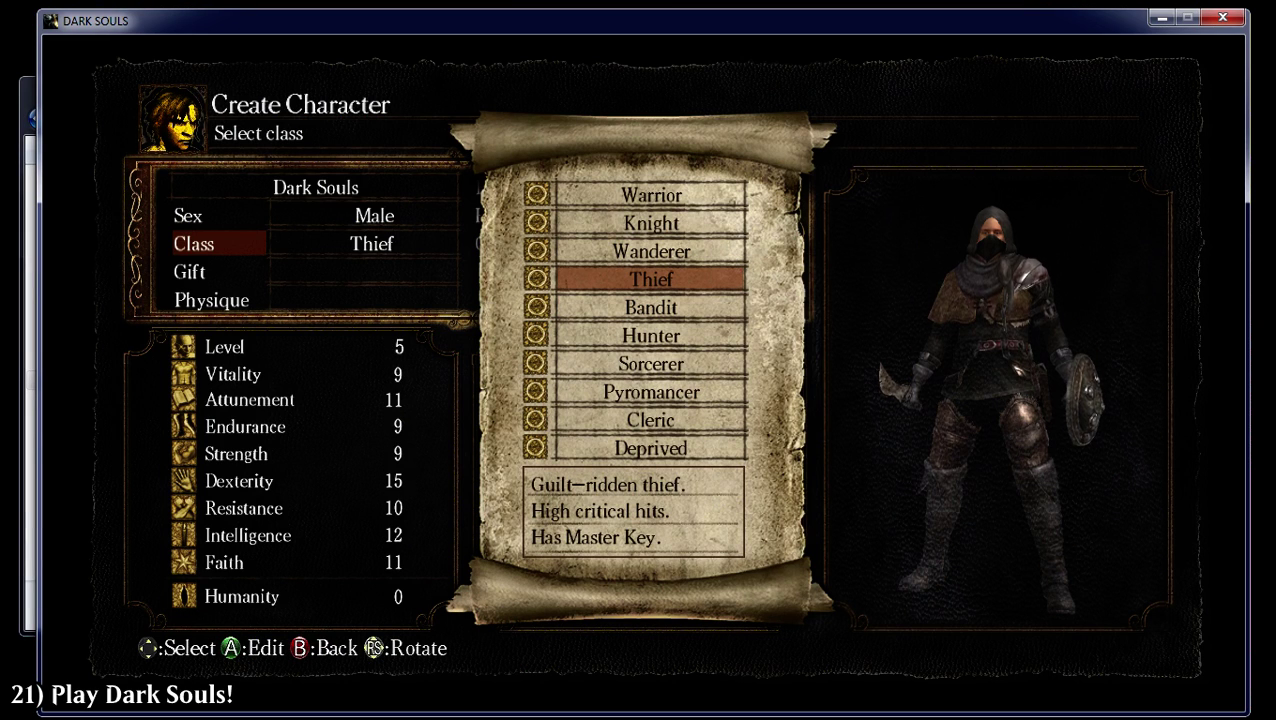
pyautogui.press('Down')
pyautogui.press('Return')
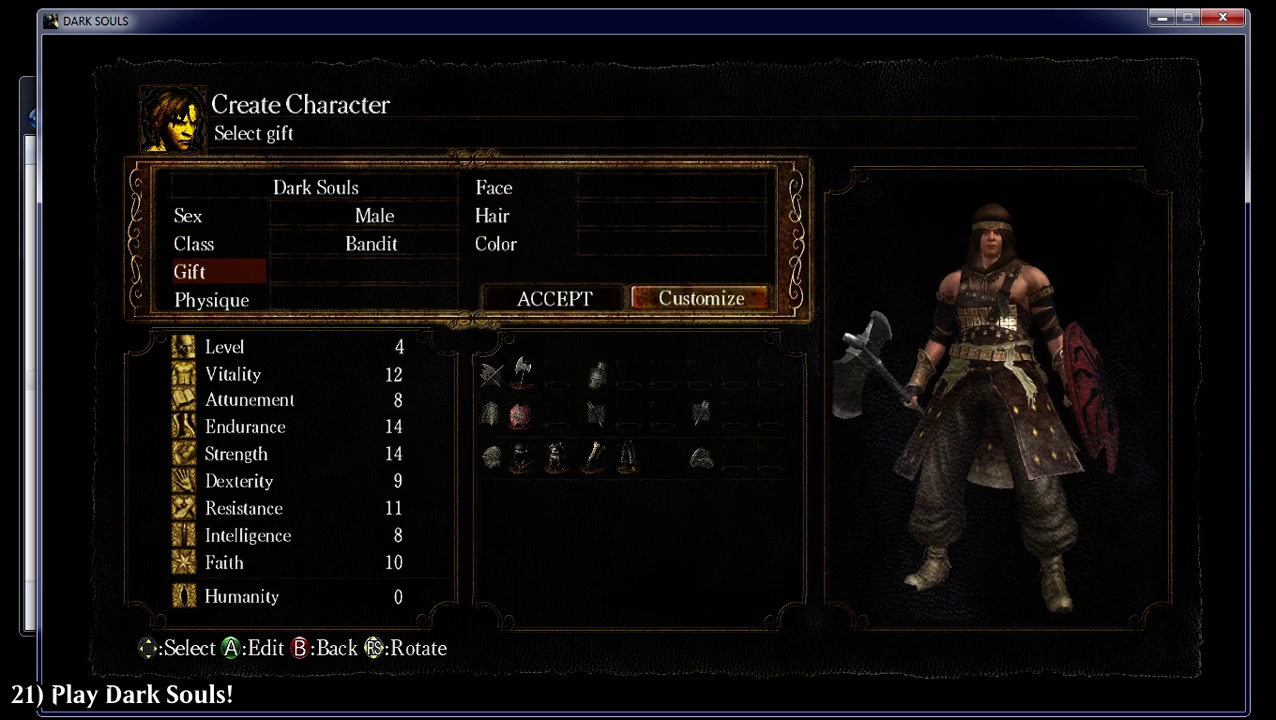
# Browse the starting gifts, including Master Key and Pendant, and choose Black Firebomb for the character.
pyautogui.press('Return')
pyautogui.press('Down')
pyautogui.press('Down')
pyautogui.press('Down')
pyautogui.press('Down')
pyautogui.press('Down')
pyautogui.press('Down')
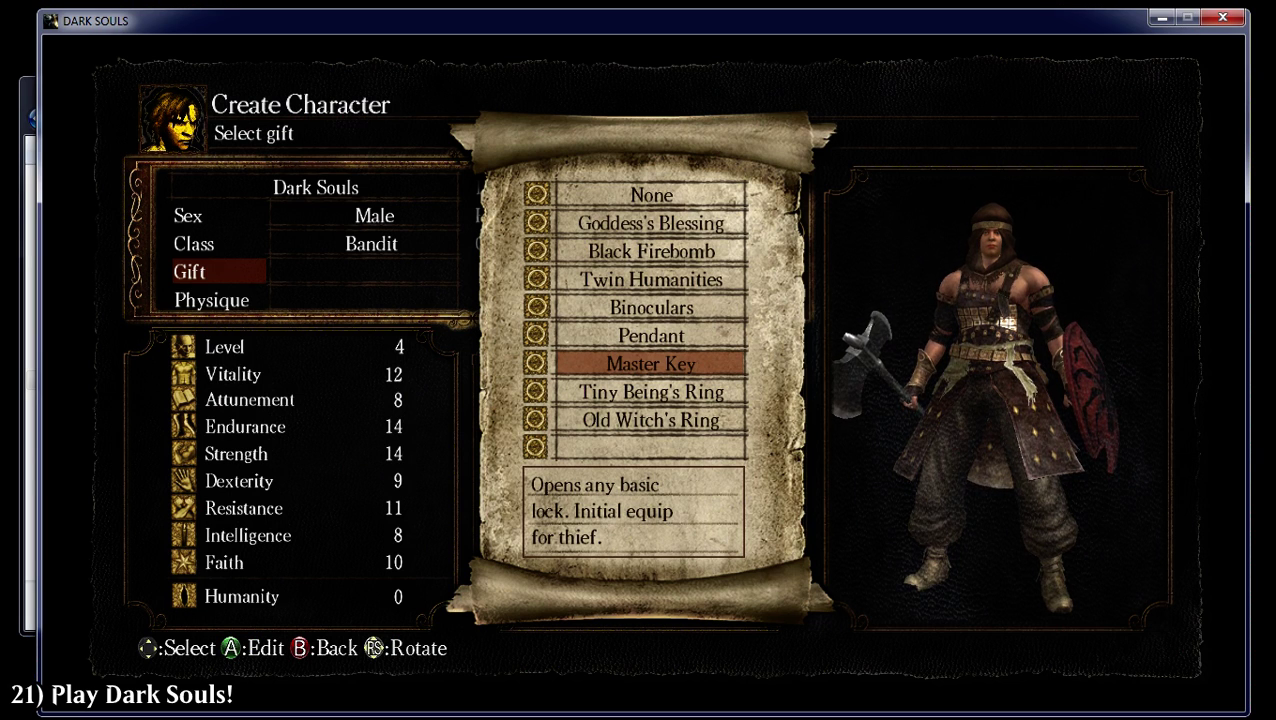
pyautogui.press('Up')
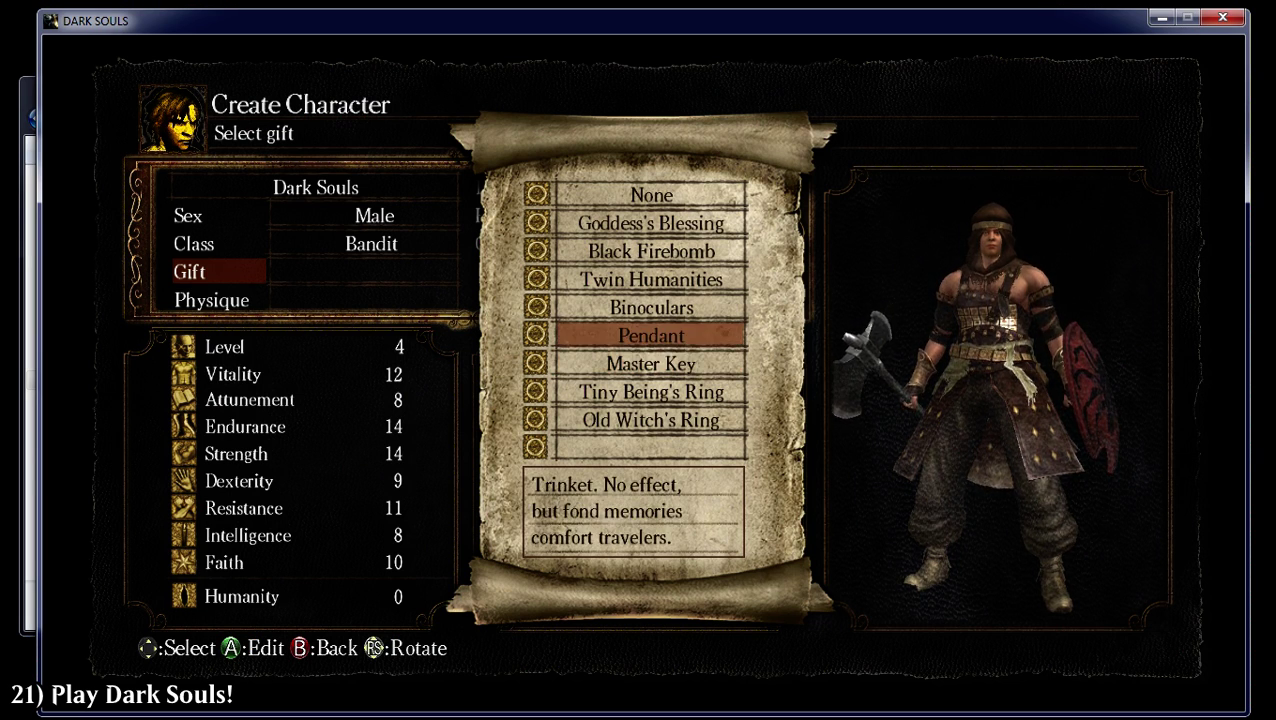
pyautogui.press('Down')
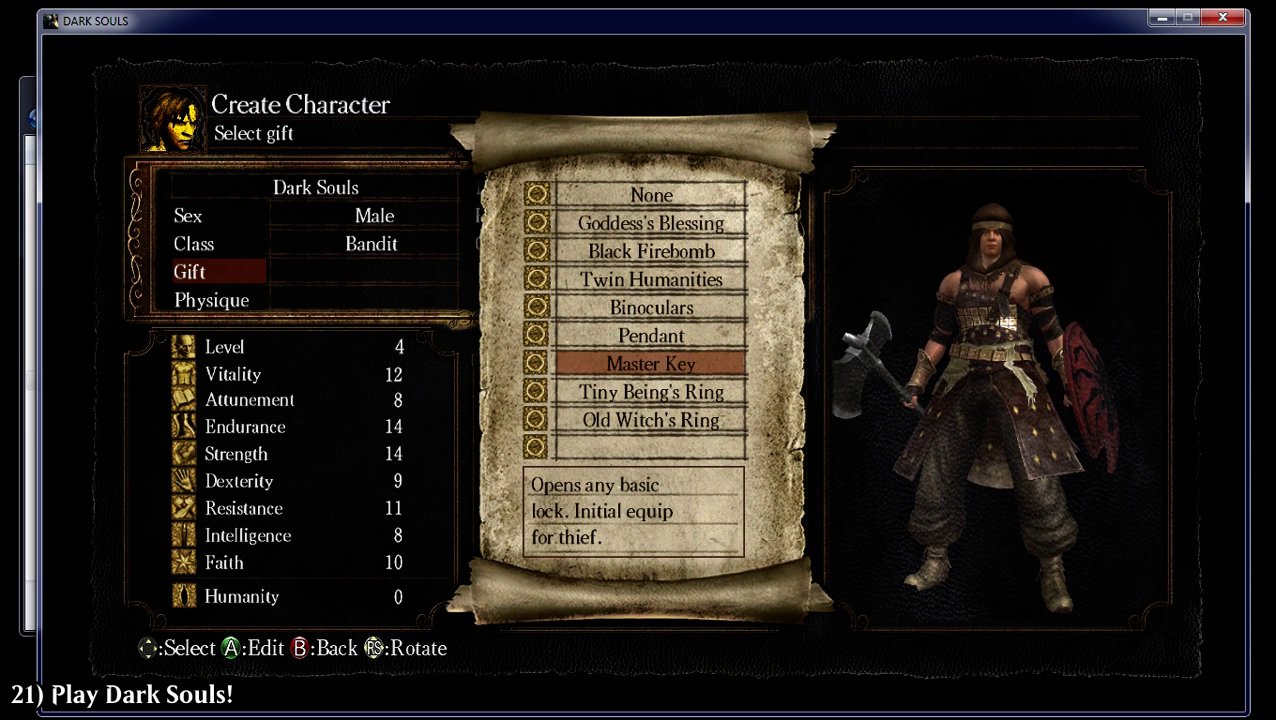
pyautogui.press('Up')
pyautogui.press('Up')
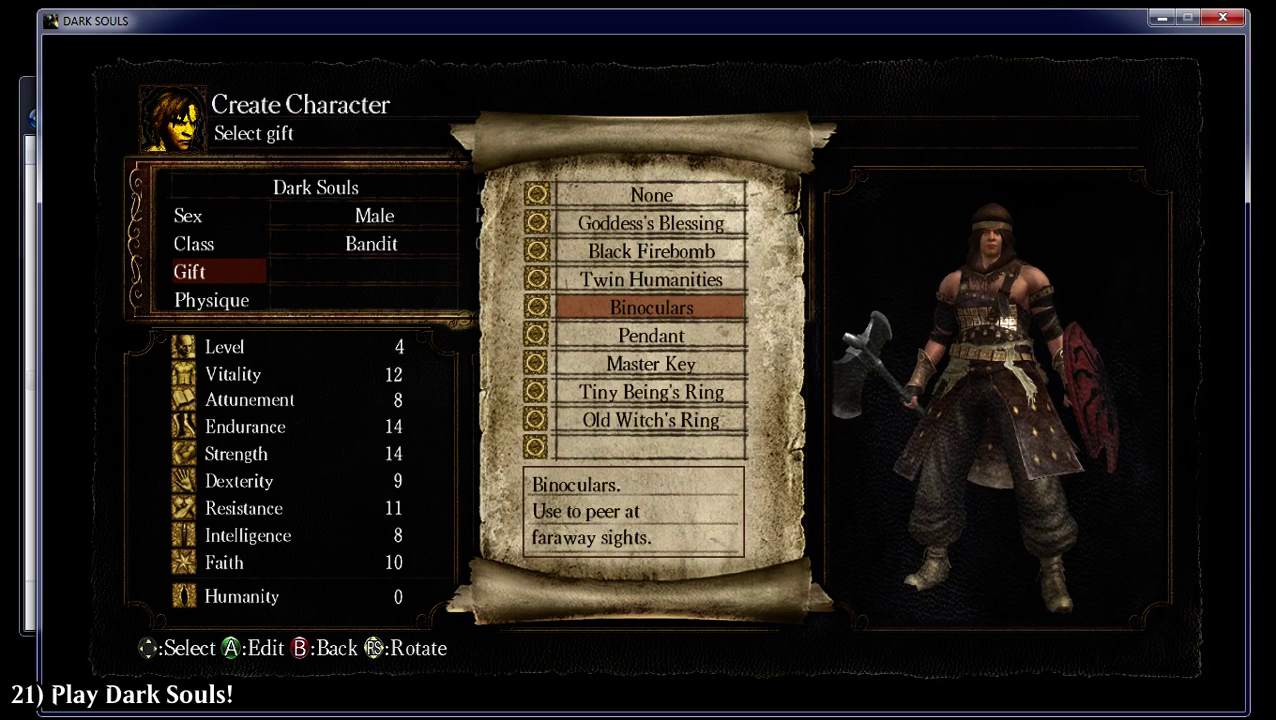
pyautogui.press('Up')
pyautogui.press('Up')
pyautogui.press('Return')
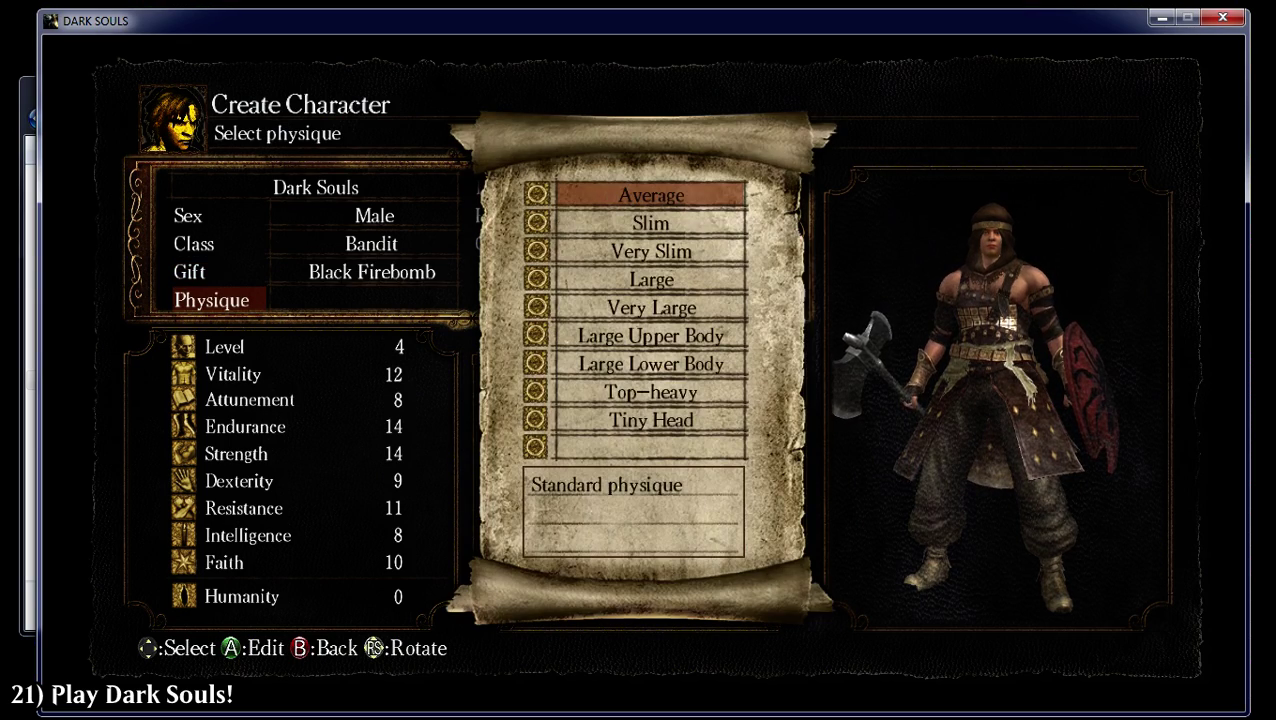
# Set the character's physique to Average, face to Commoner, hair to Shaved and color to Black.
pyautogui.press('Return')
pyautogui.press('Down')
pyautogui.press('Return')
pyautogui.press('Return')
pyautogui.press('Down')
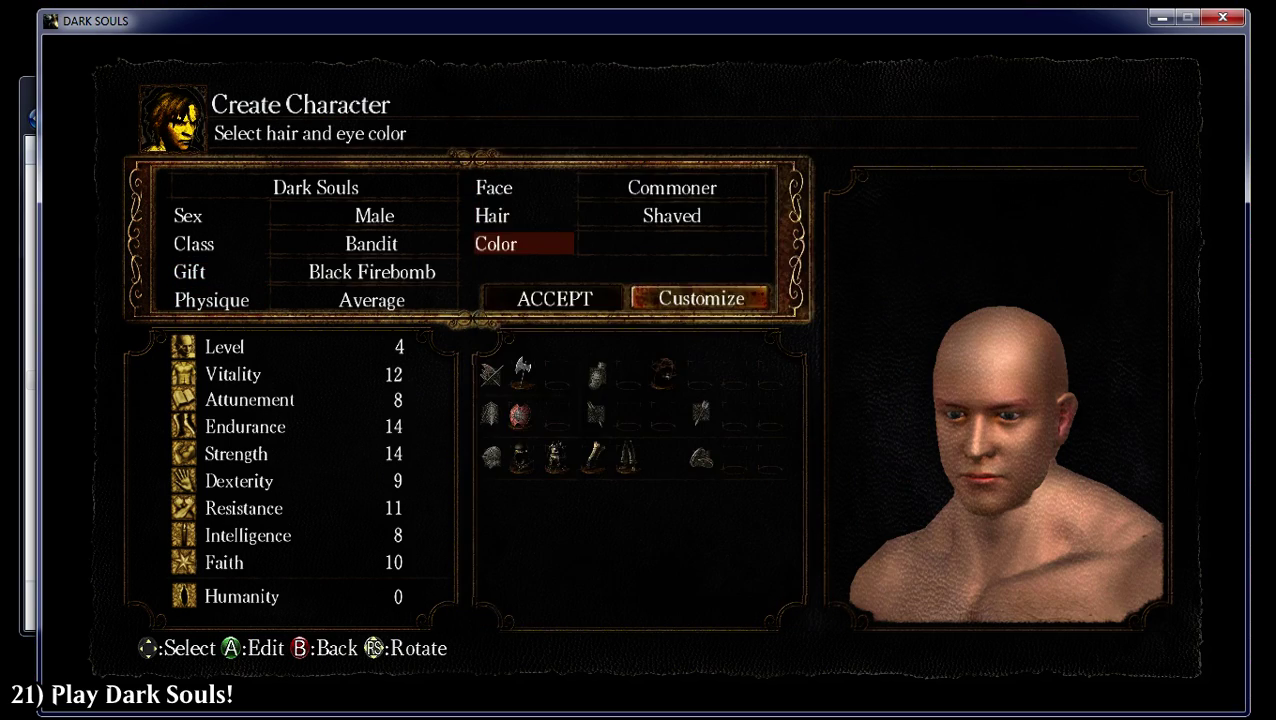
pyautogui.press('Return')
pyautogui.press('Return')
# Accept the finished character without customizing the face and confirm the choice.
pyautogui.press('Right')
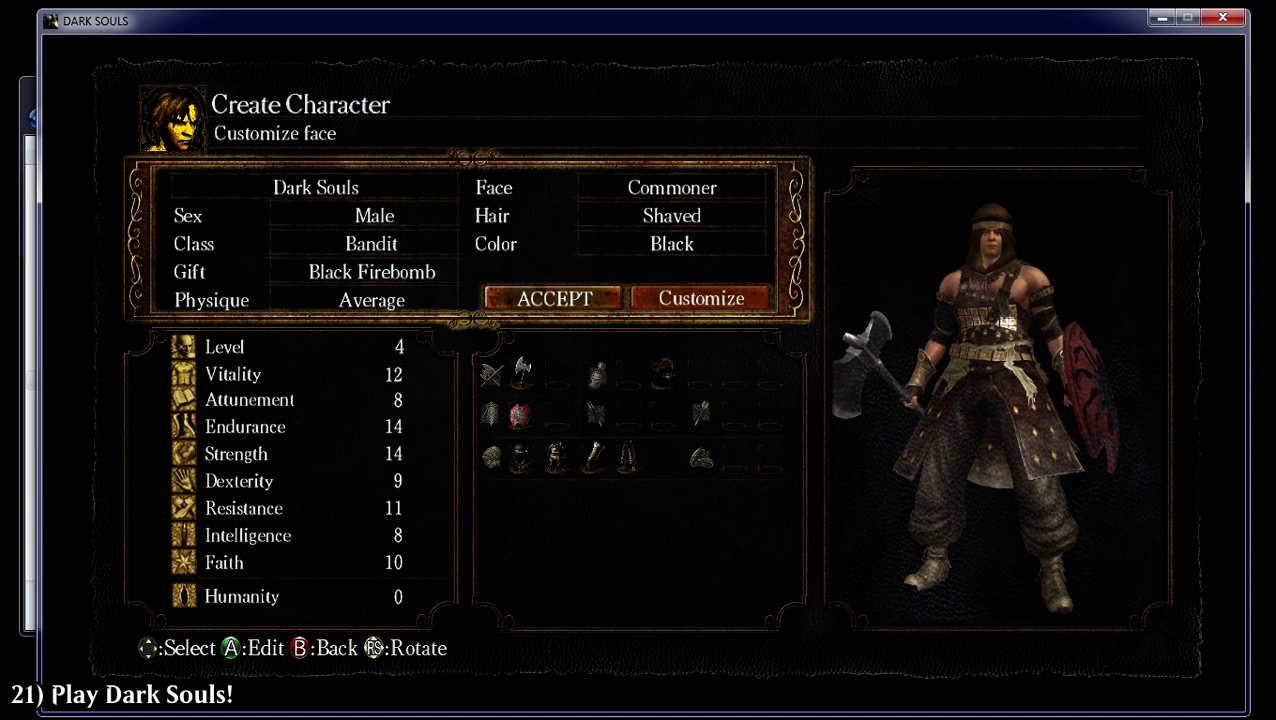
pyautogui.press('Left')
pyautogui.press('Return')
pyautogui.press('Left')
pyautogui.press('Return')
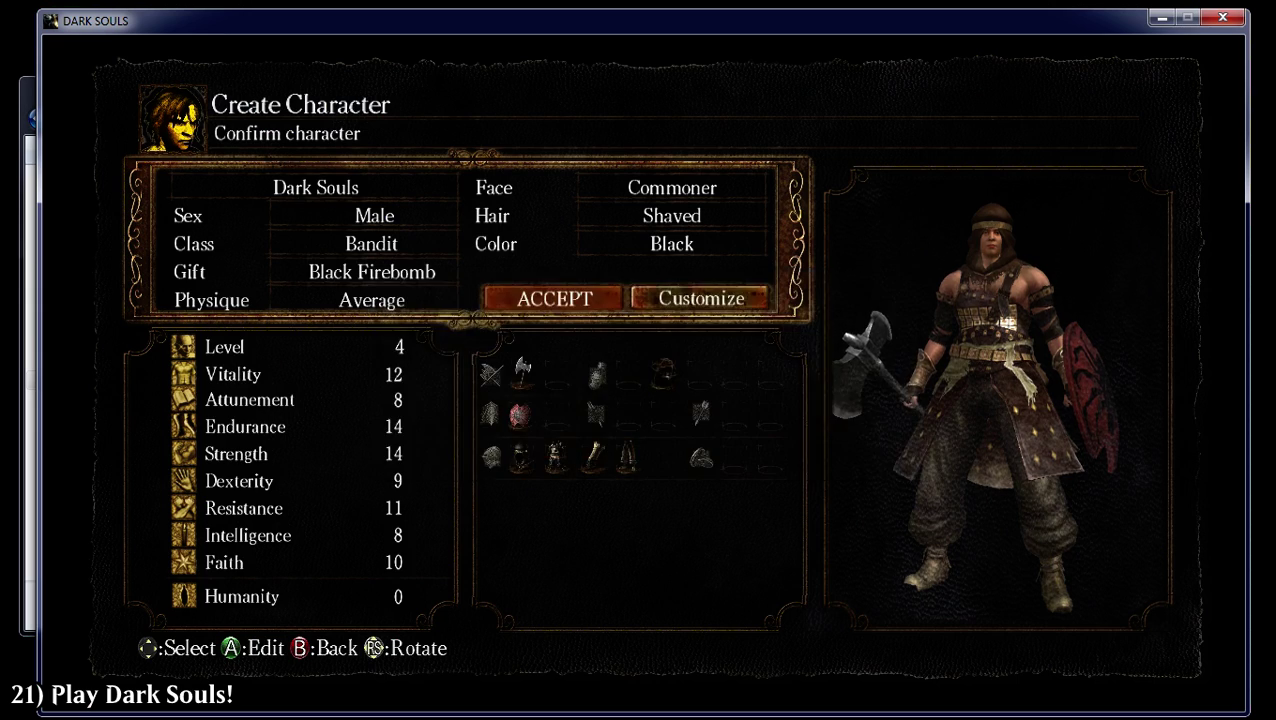